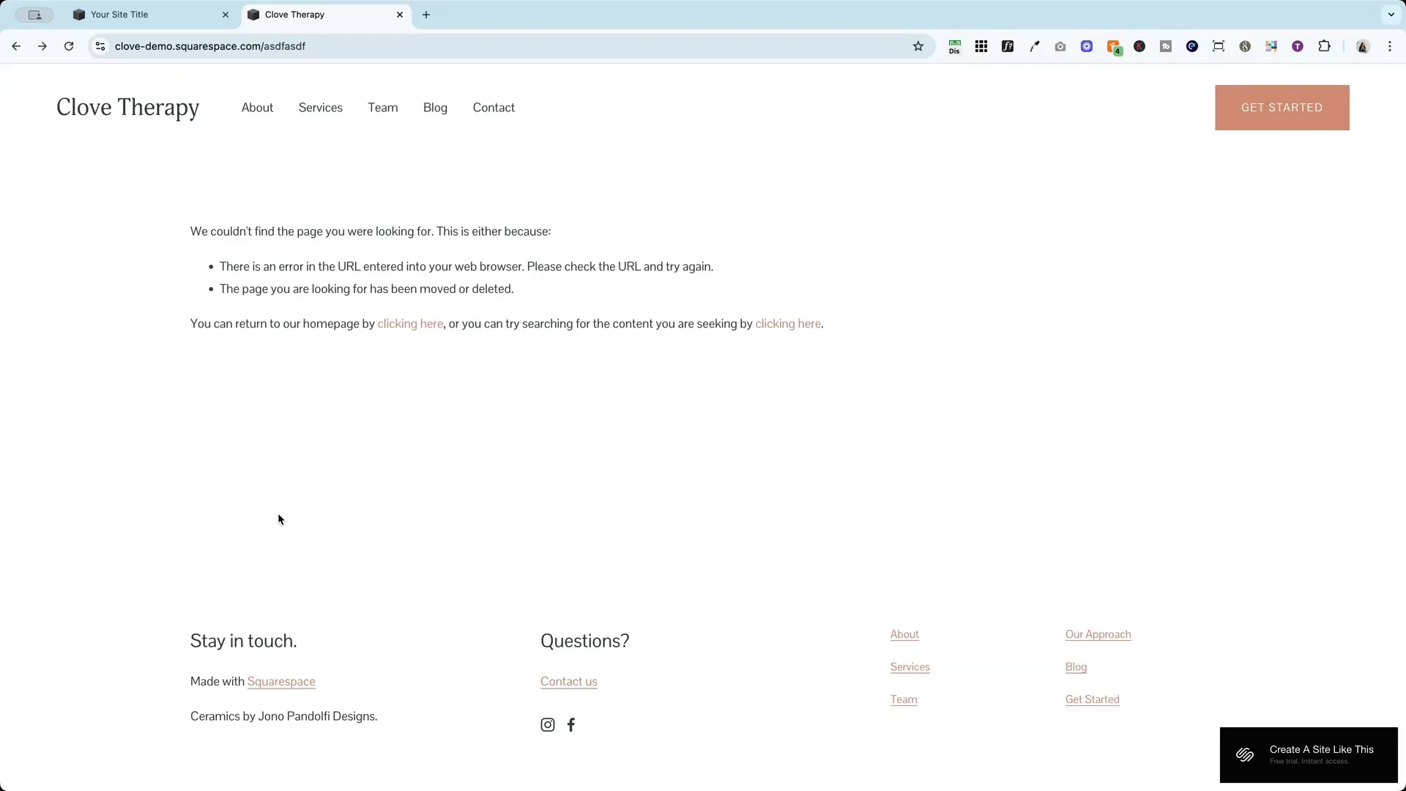
Switch to the site editor and create a blank page named 404 in the Not Linked section
click(114, 16)
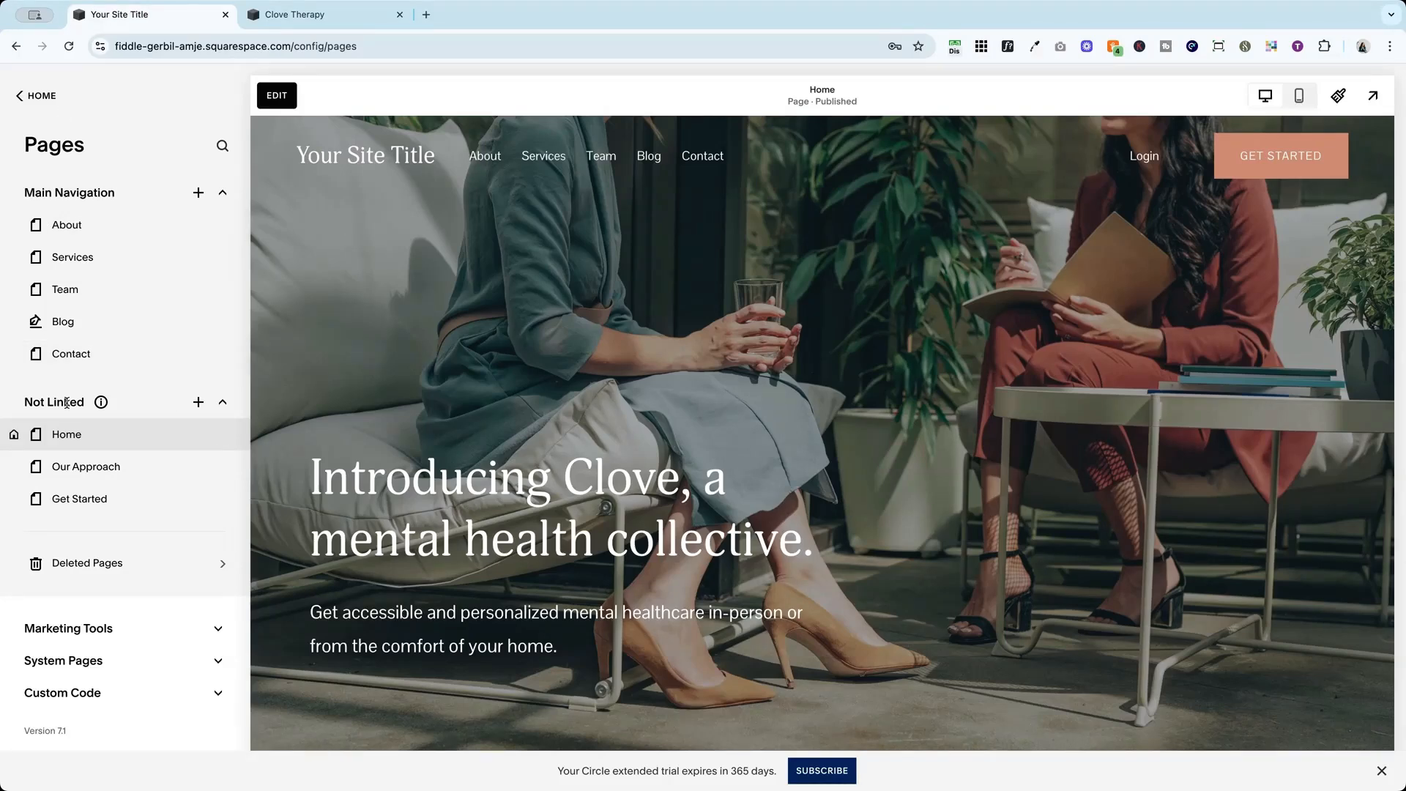
click(198, 403)
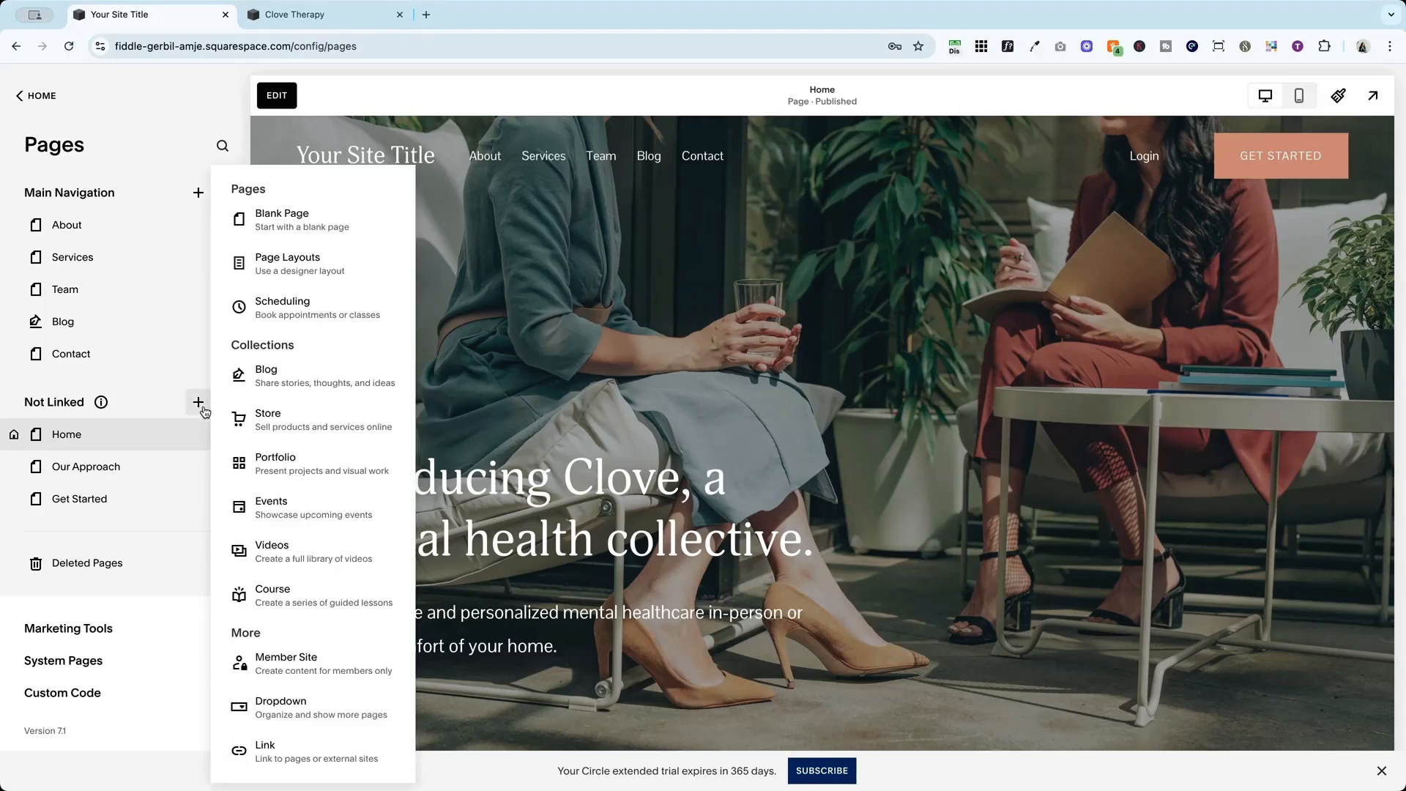
click(282, 238)
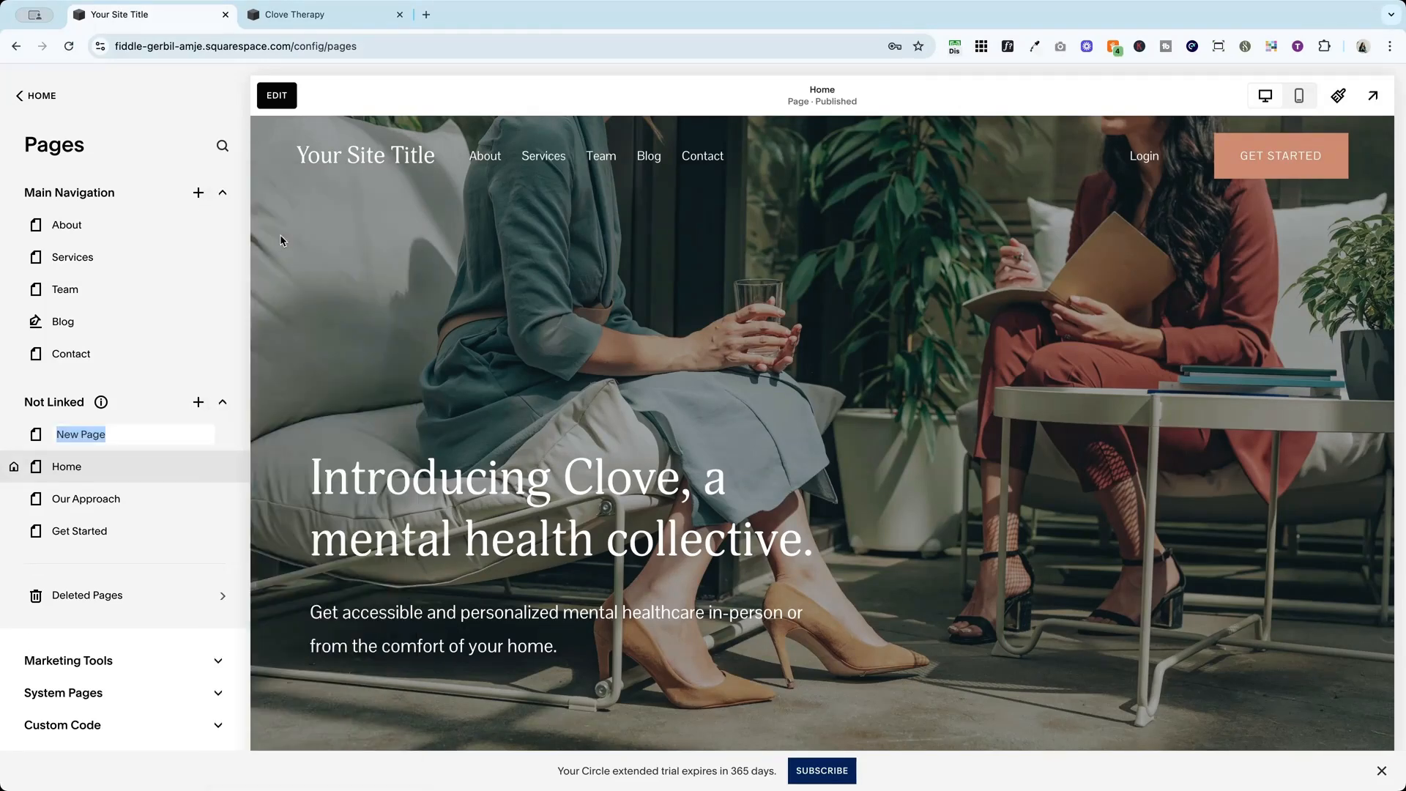
text(404)
key(Return)
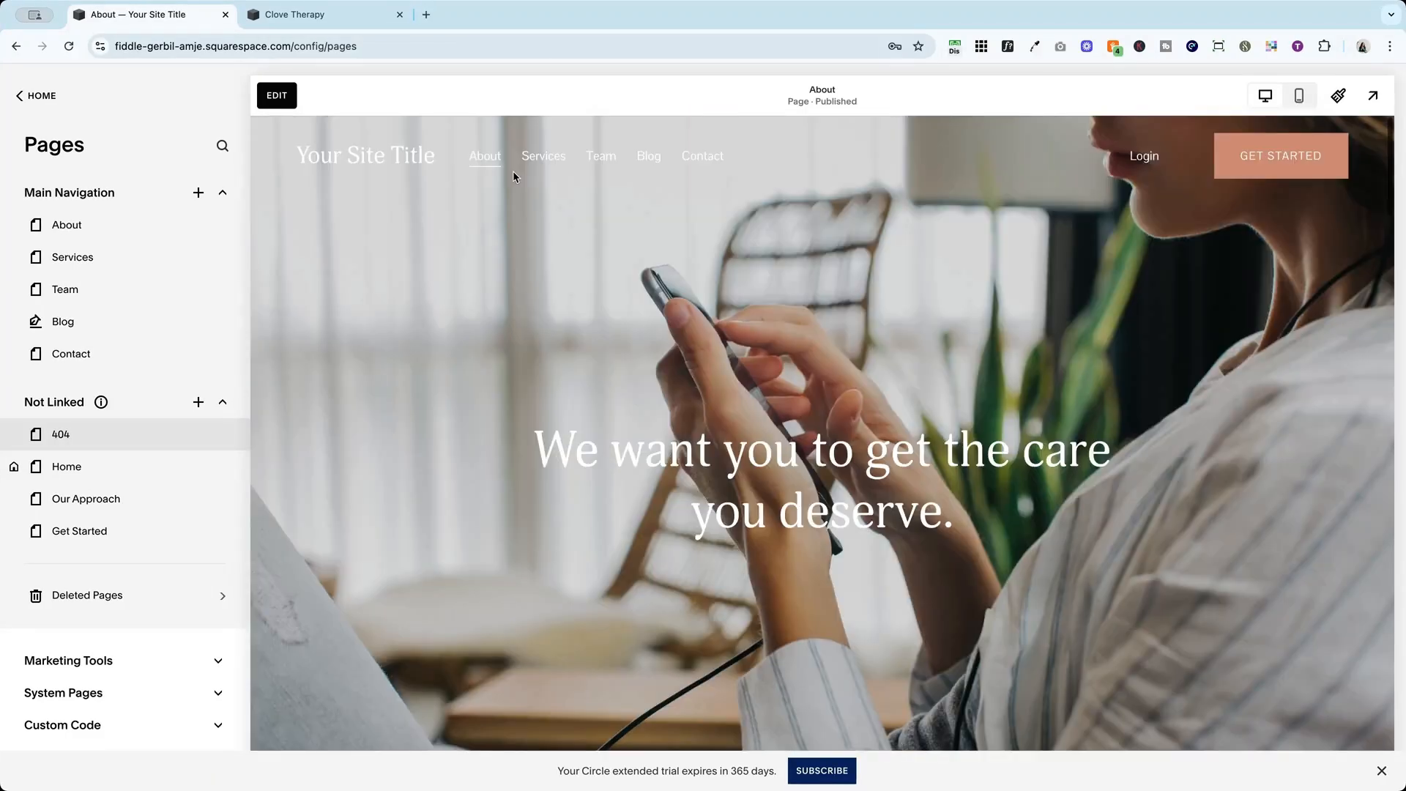
Save the About page's hero section to this site's saved sections, and exit page editing
click(277, 95)
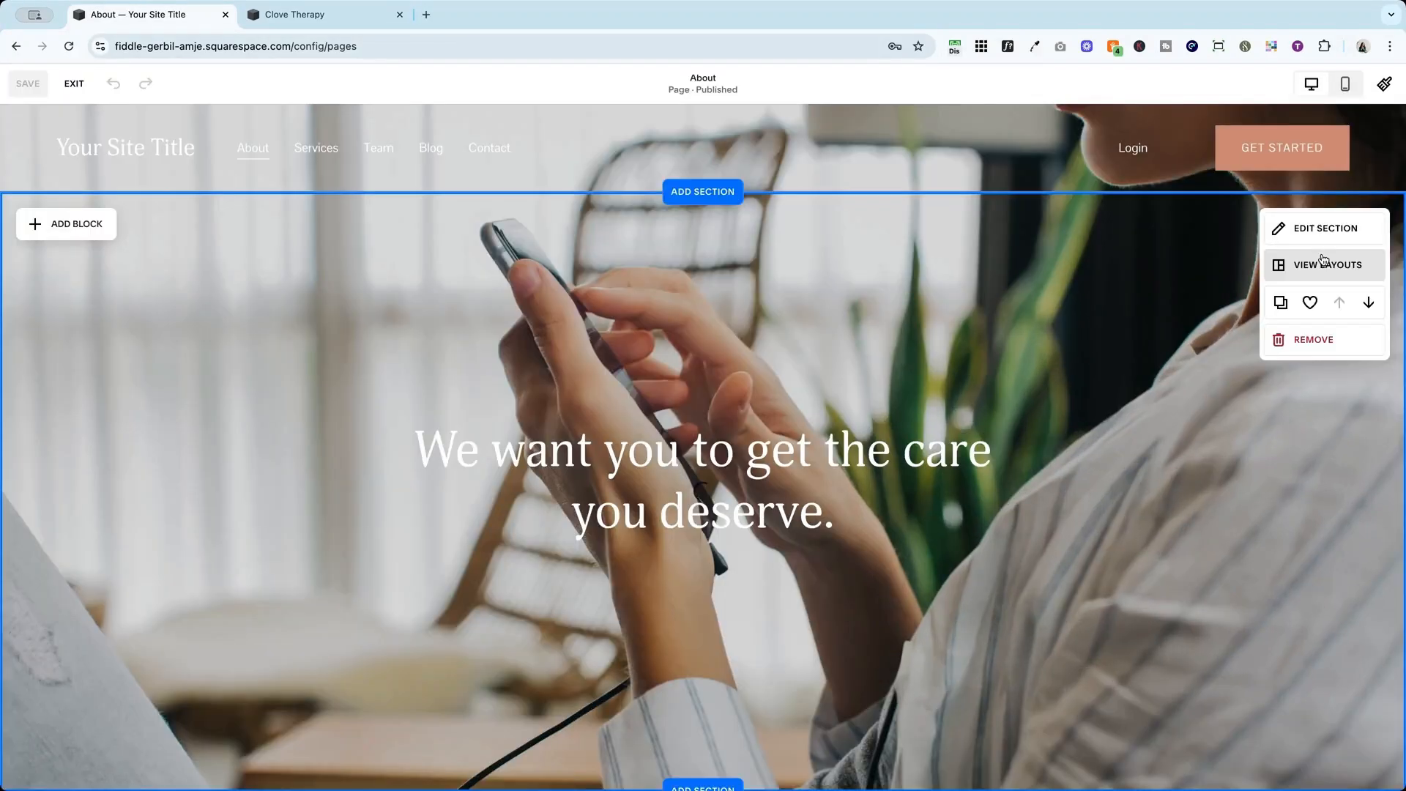
click(1312, 304)
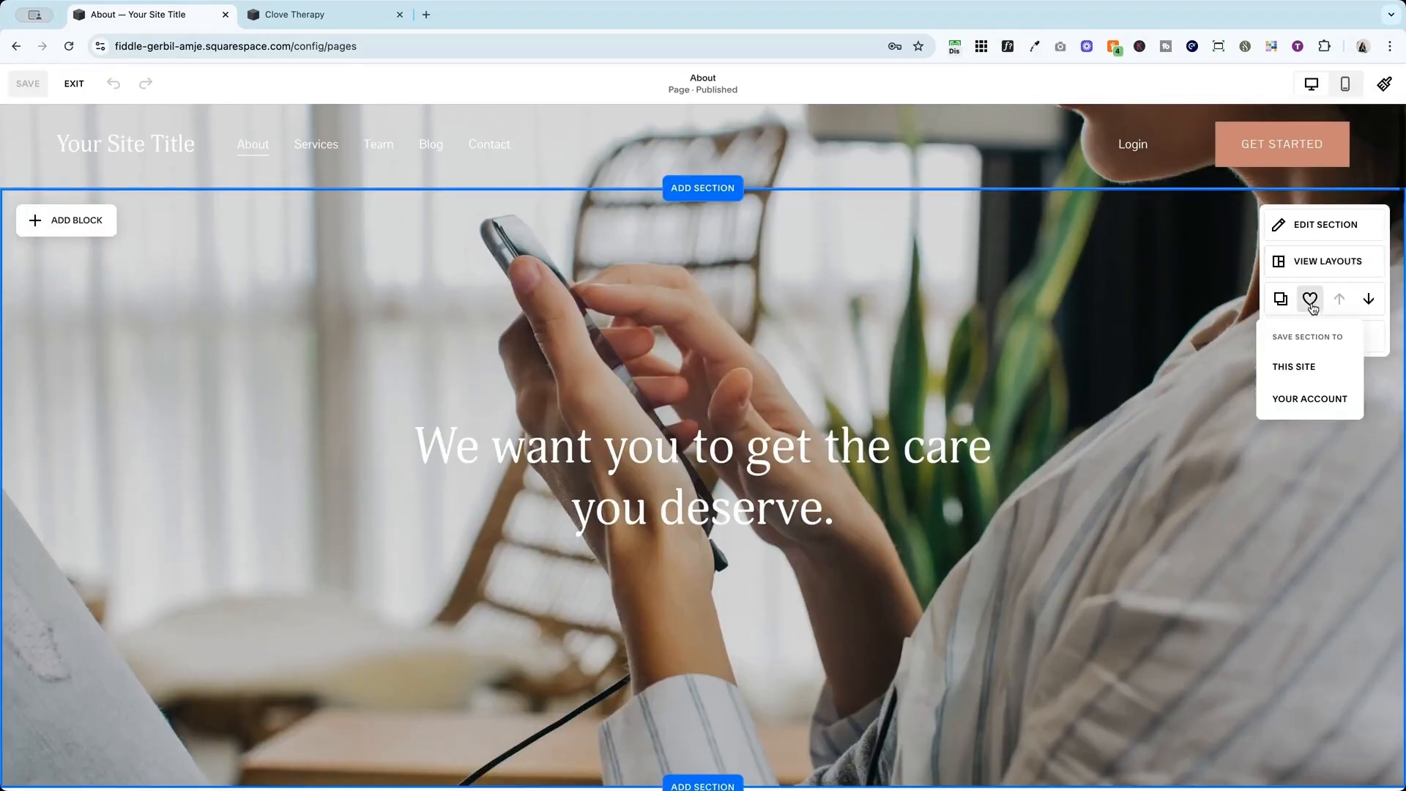
click(1296, 368)
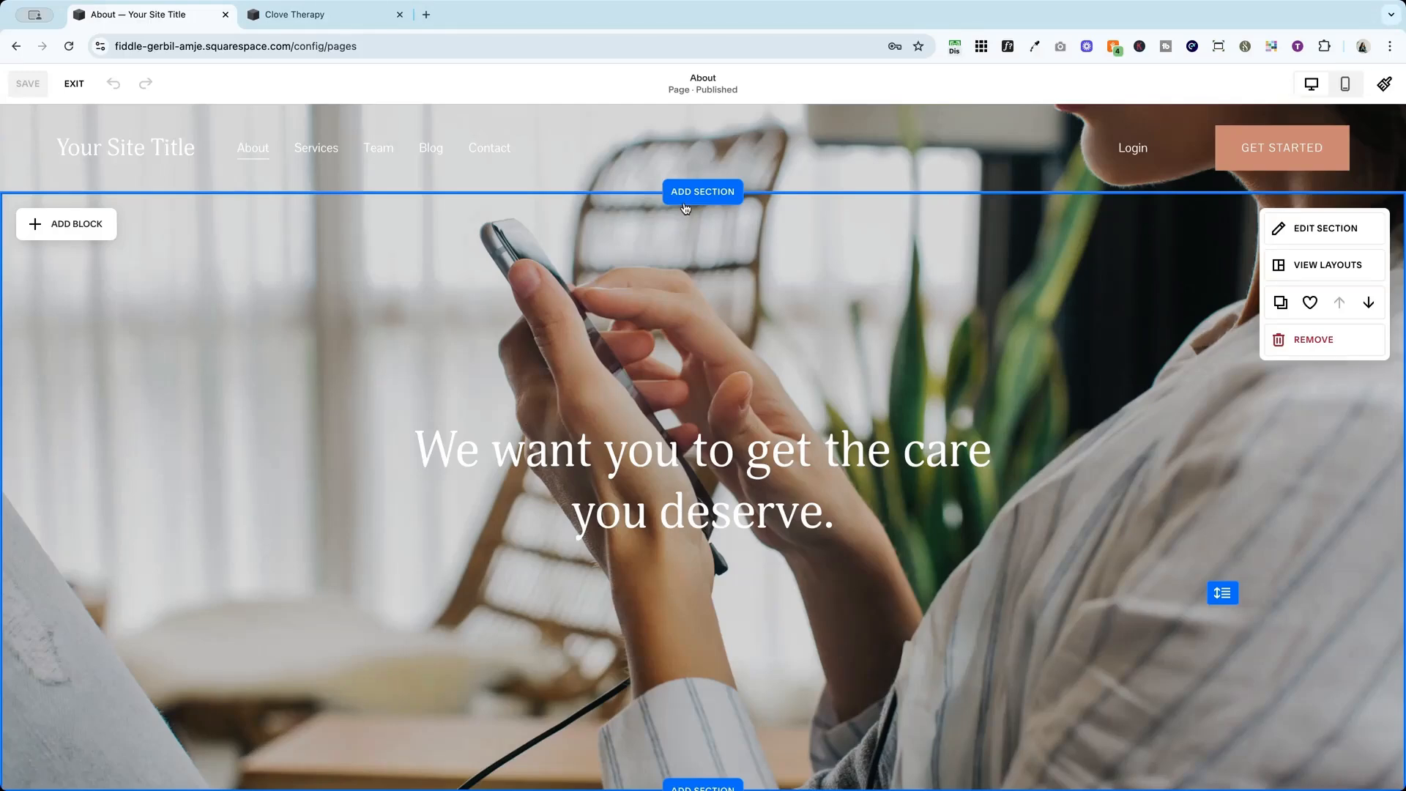
key(Escape)
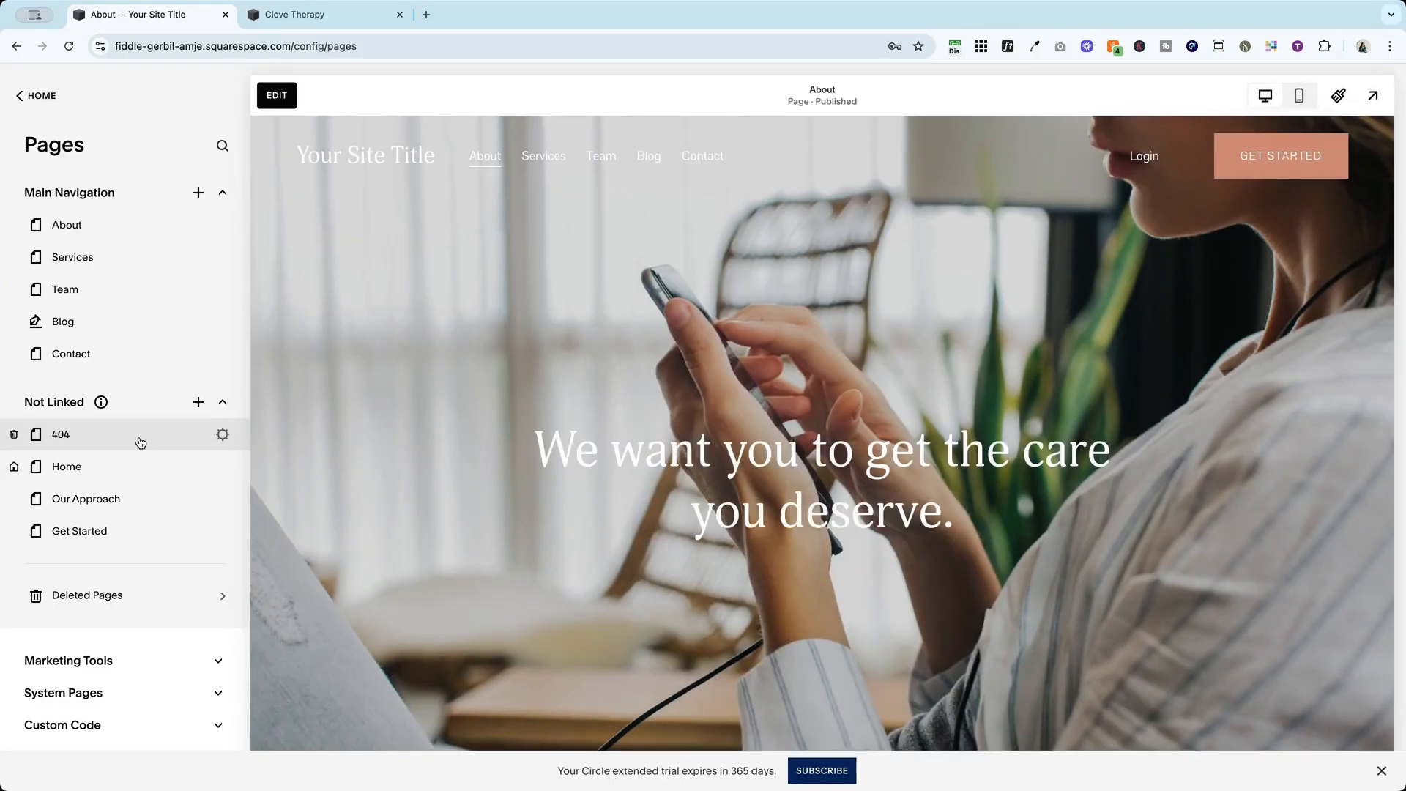
Open the 404 page for editing
click(141, 440)
click(276, 96)
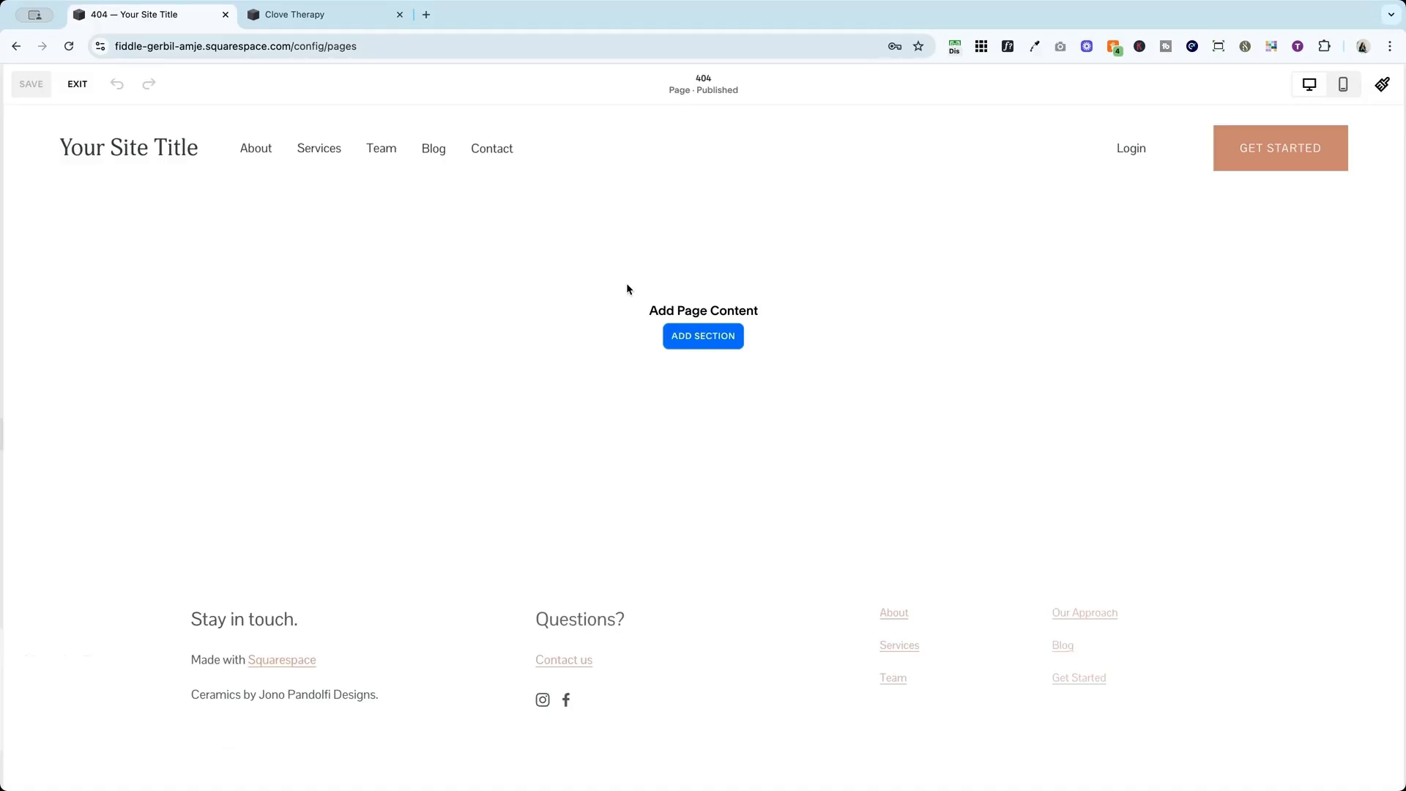
click(711, 342)
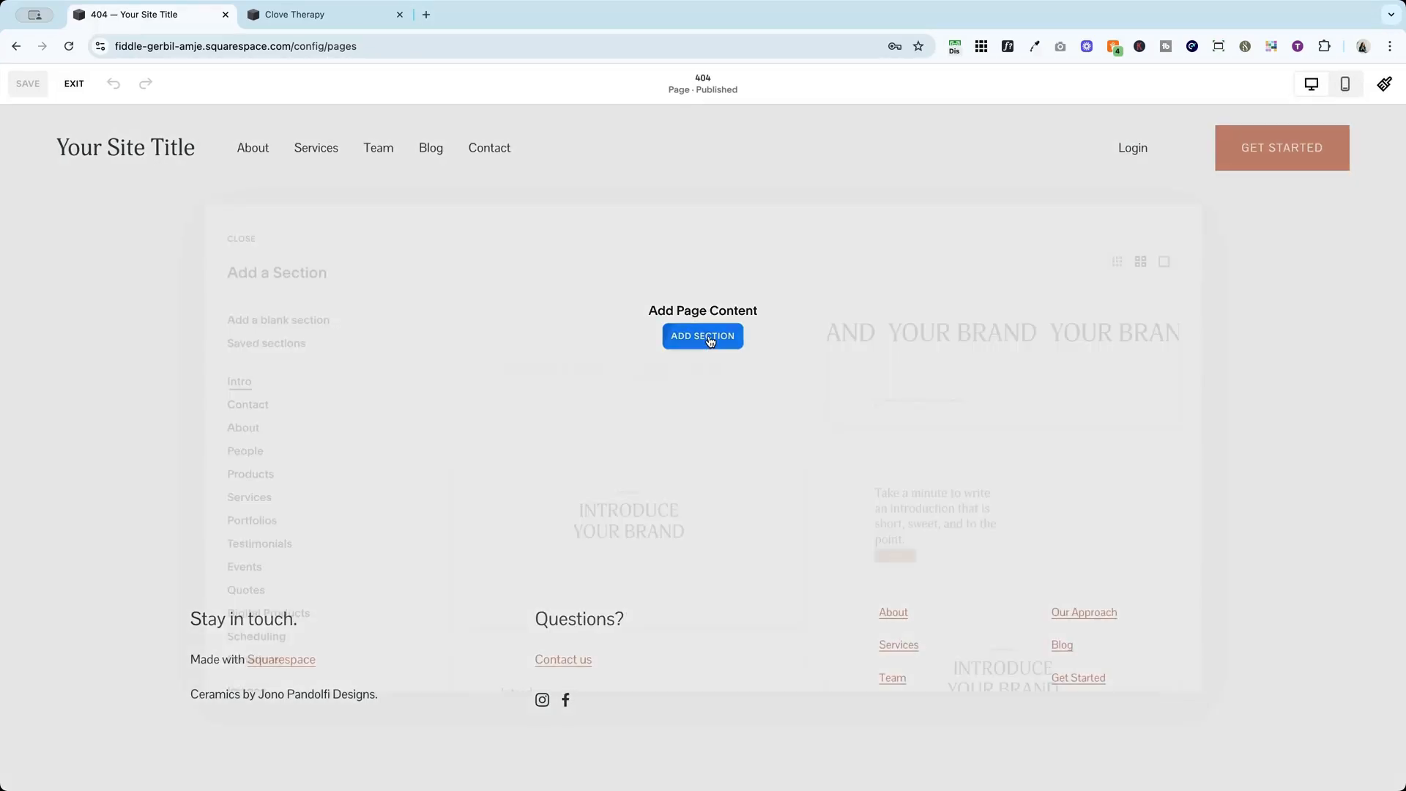
click(535, 323)
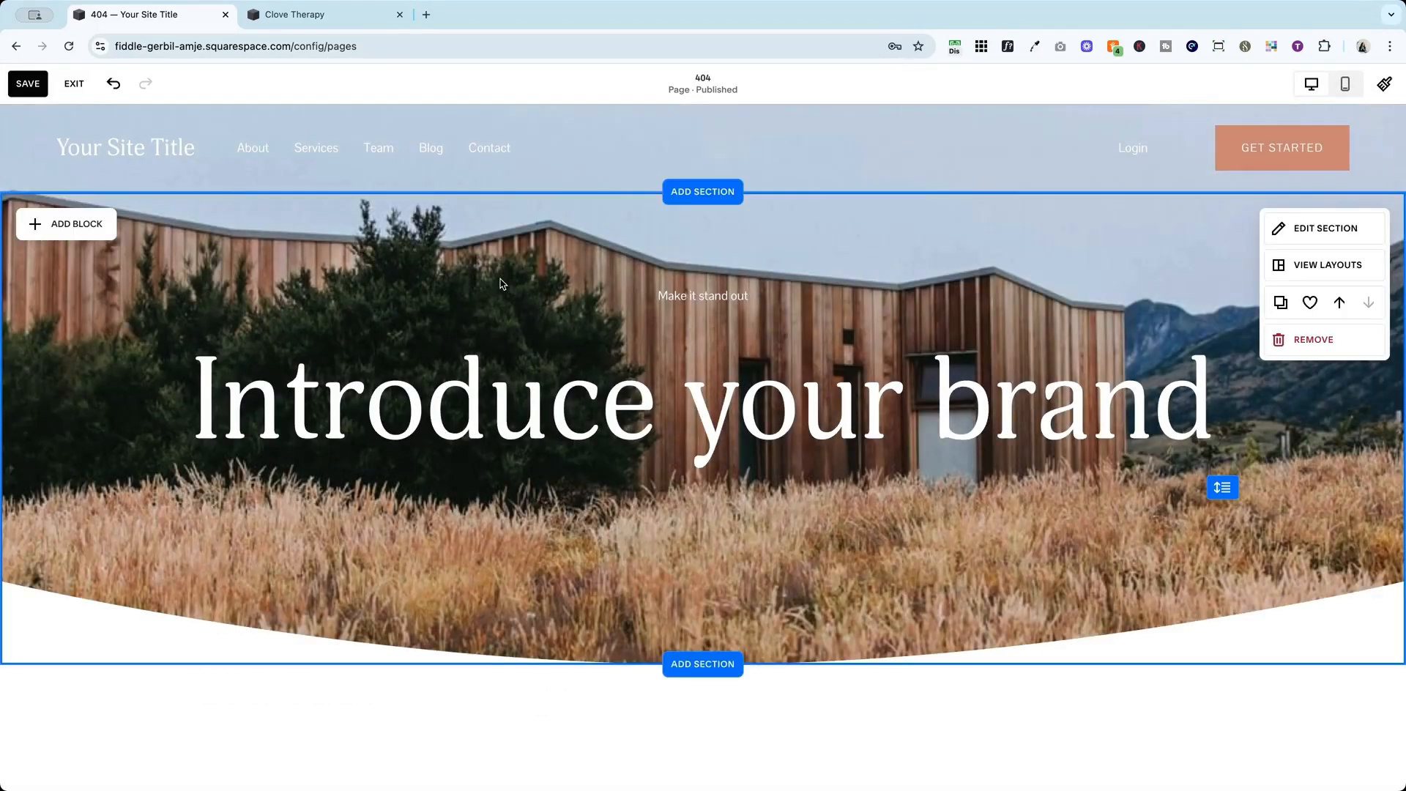
key(Delete)
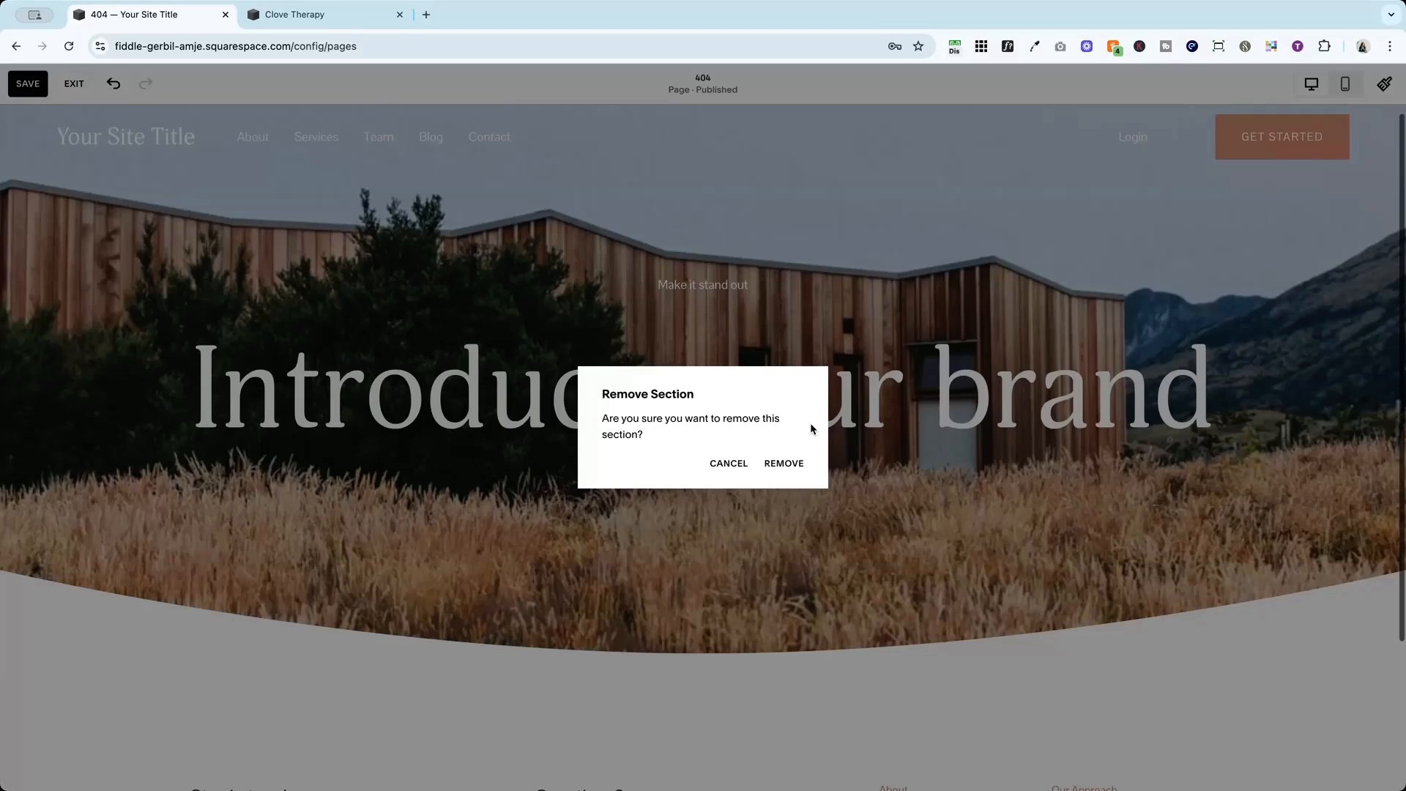
click(783, 464)
Add the saved About hero section to the empty 404 page
click(700, 280)
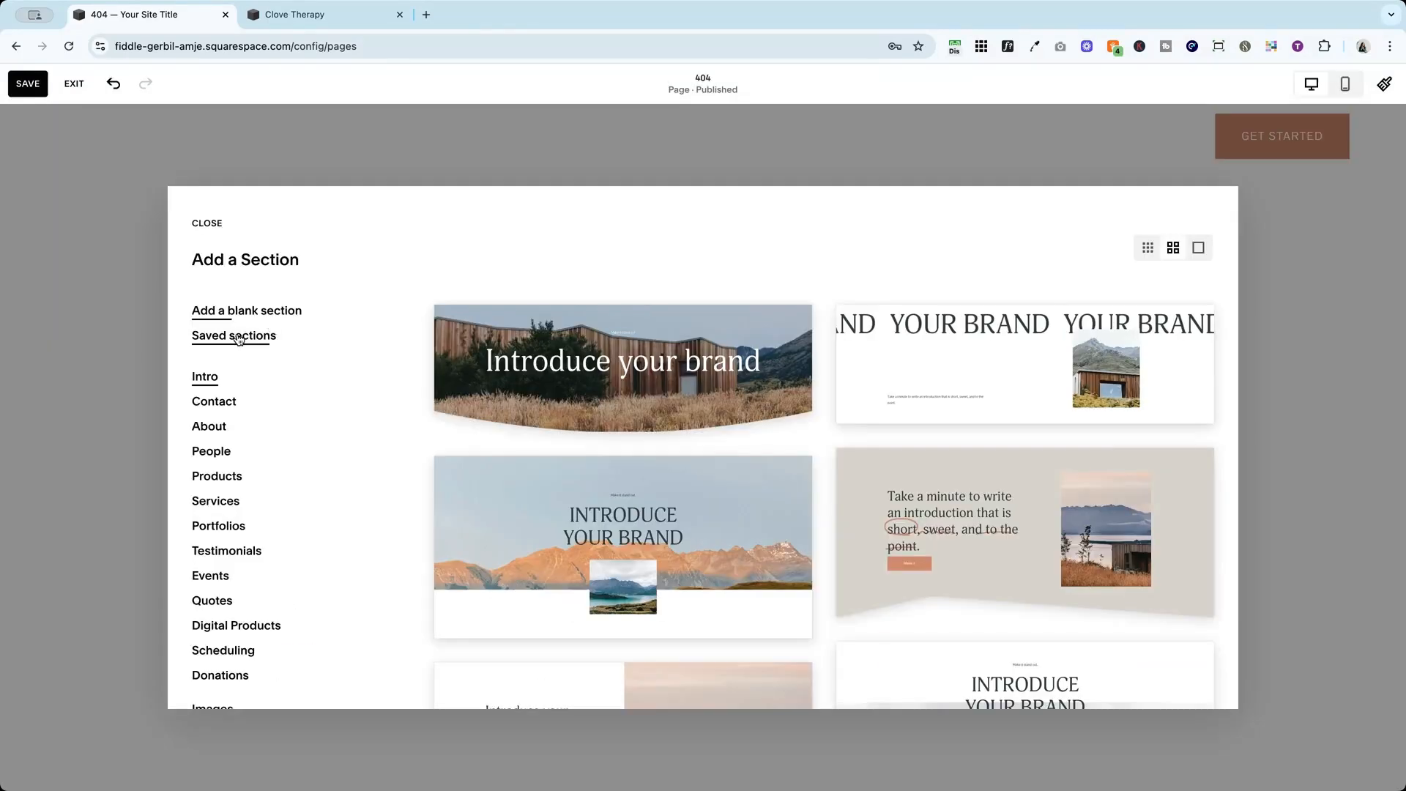
click(273, 334)
click(593, 387)
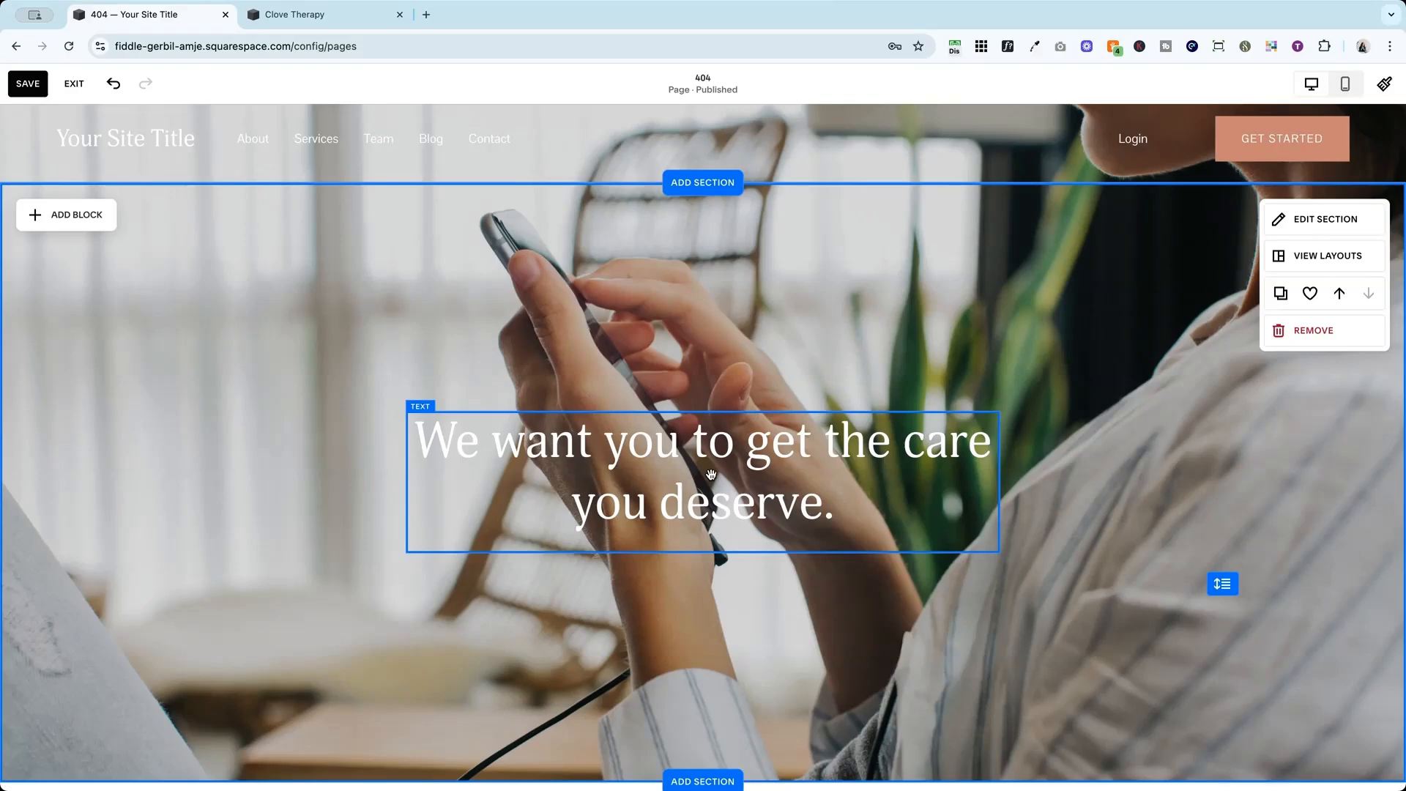
Replace the hero heading with "Oops! We can’t find that page." and widen its text block on both sides to fit one line
click(712, 474)
double_click(711, 475)
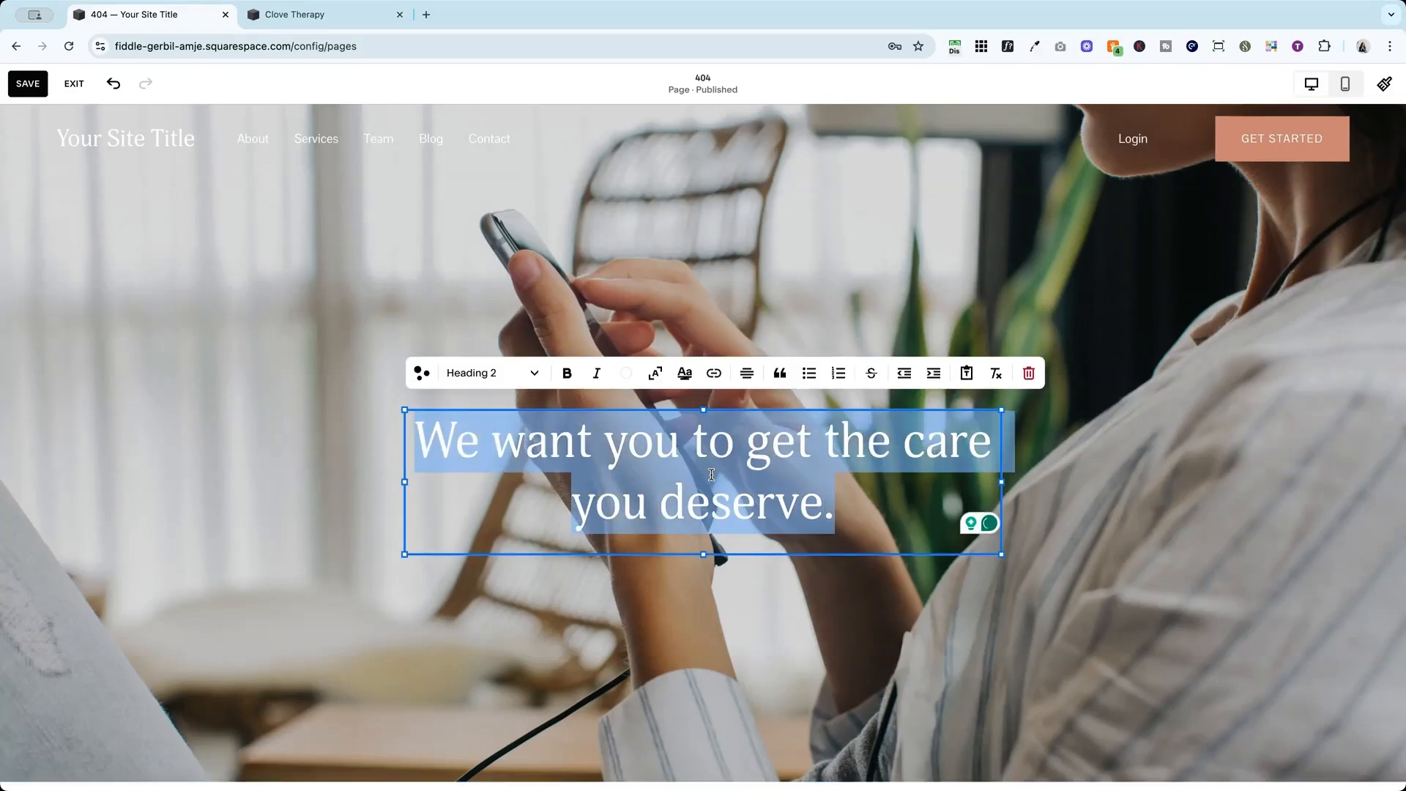
text(Oops)
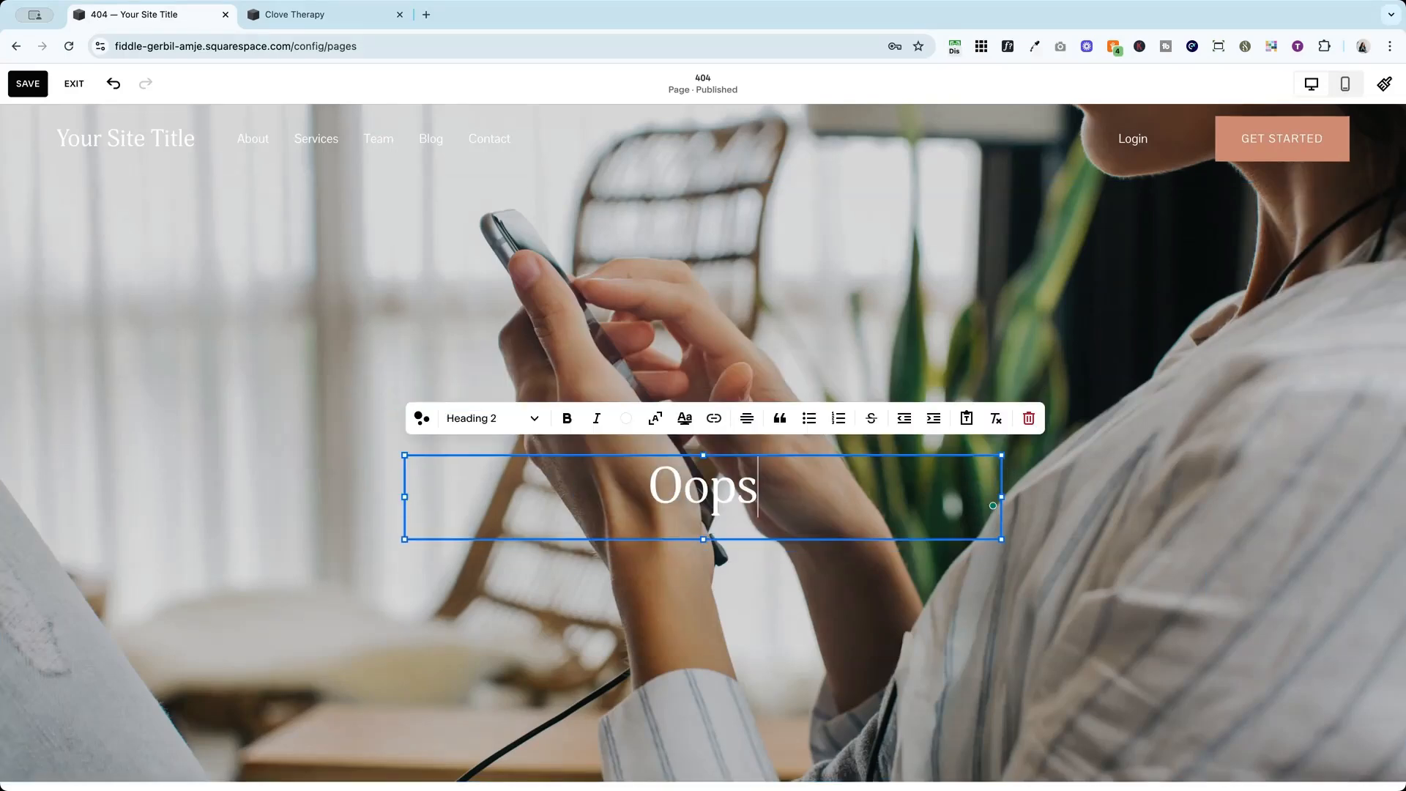
text(! Wew c)
key(BackSpace)
key(BackSpace)
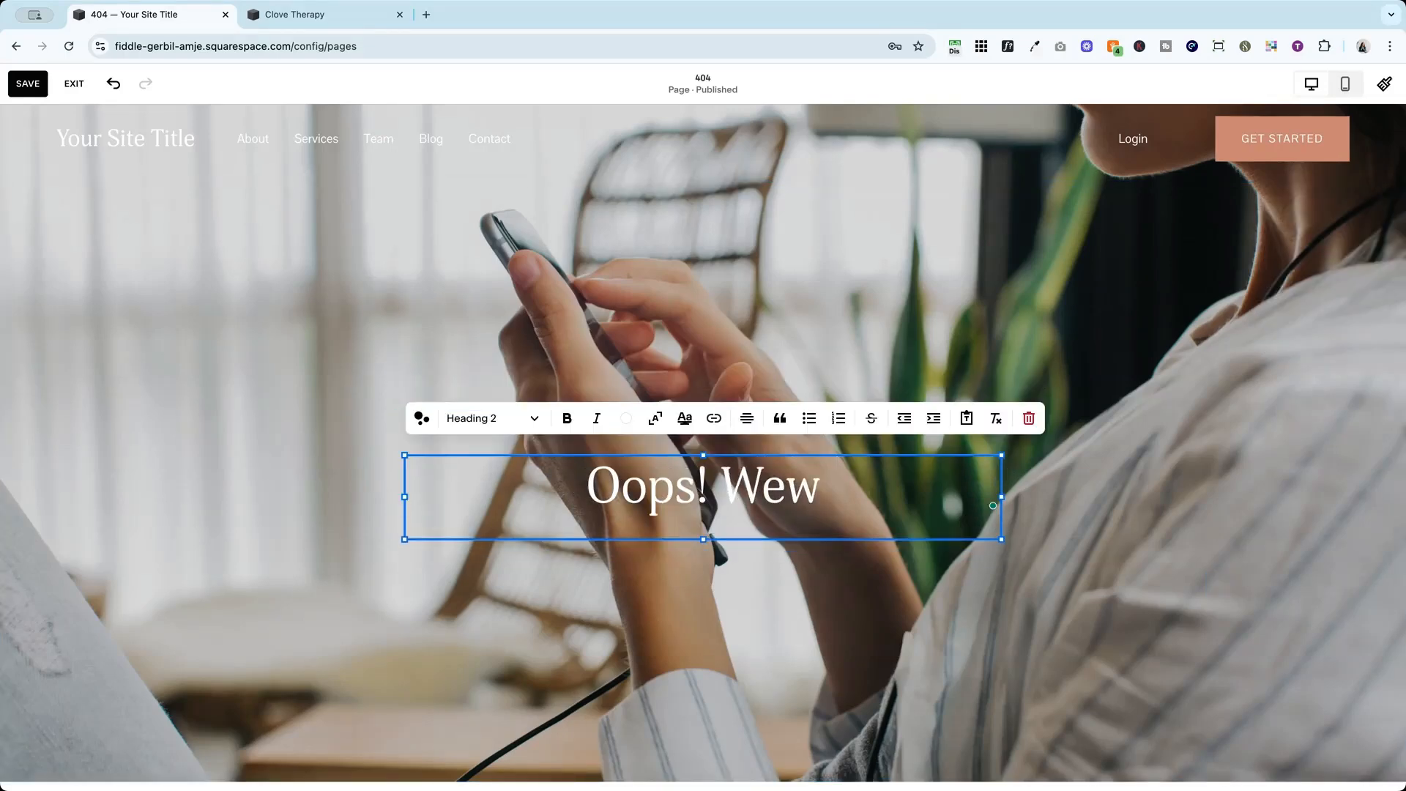
key(BackSpace)
text(c)
text(an’t find that page.)
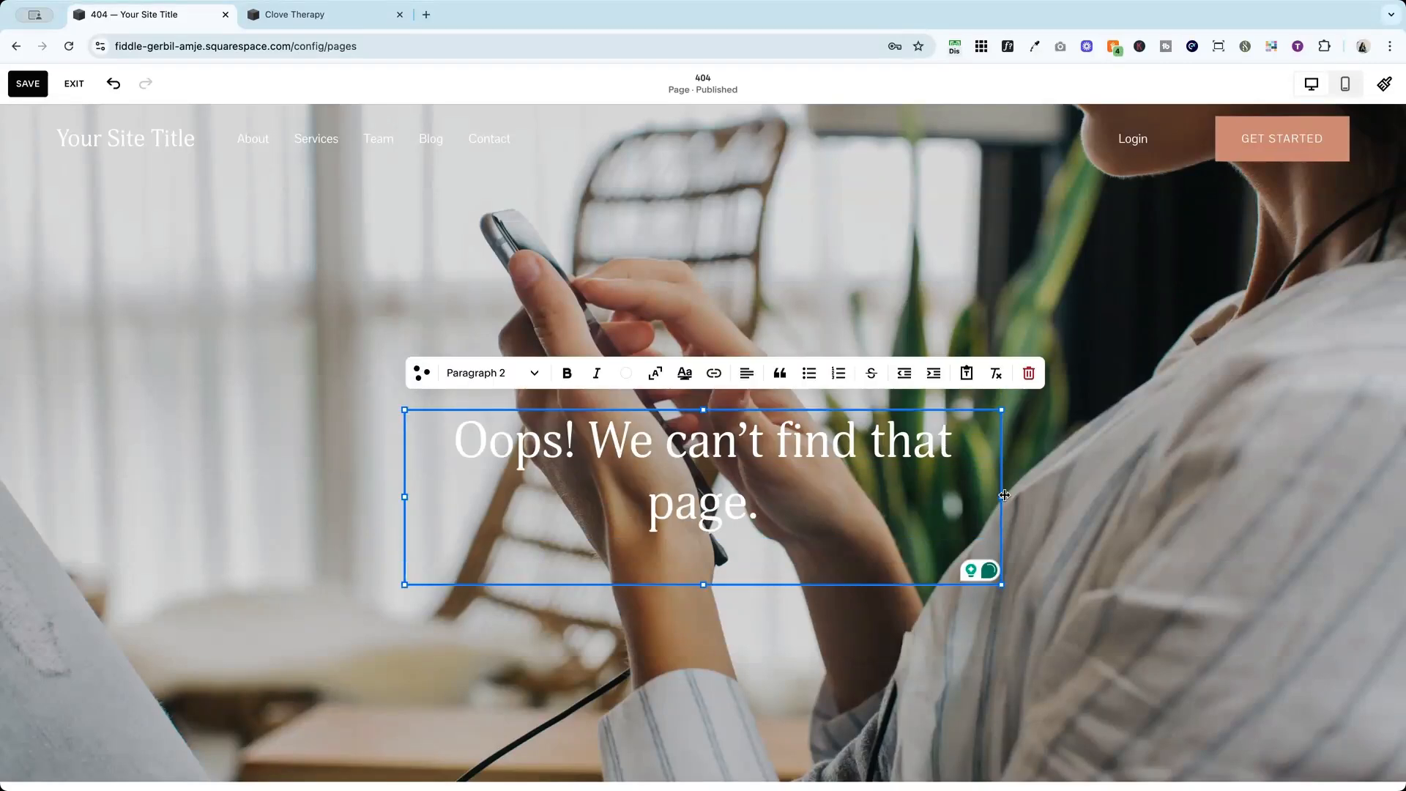
drag(1004, 495, 1044, 498)
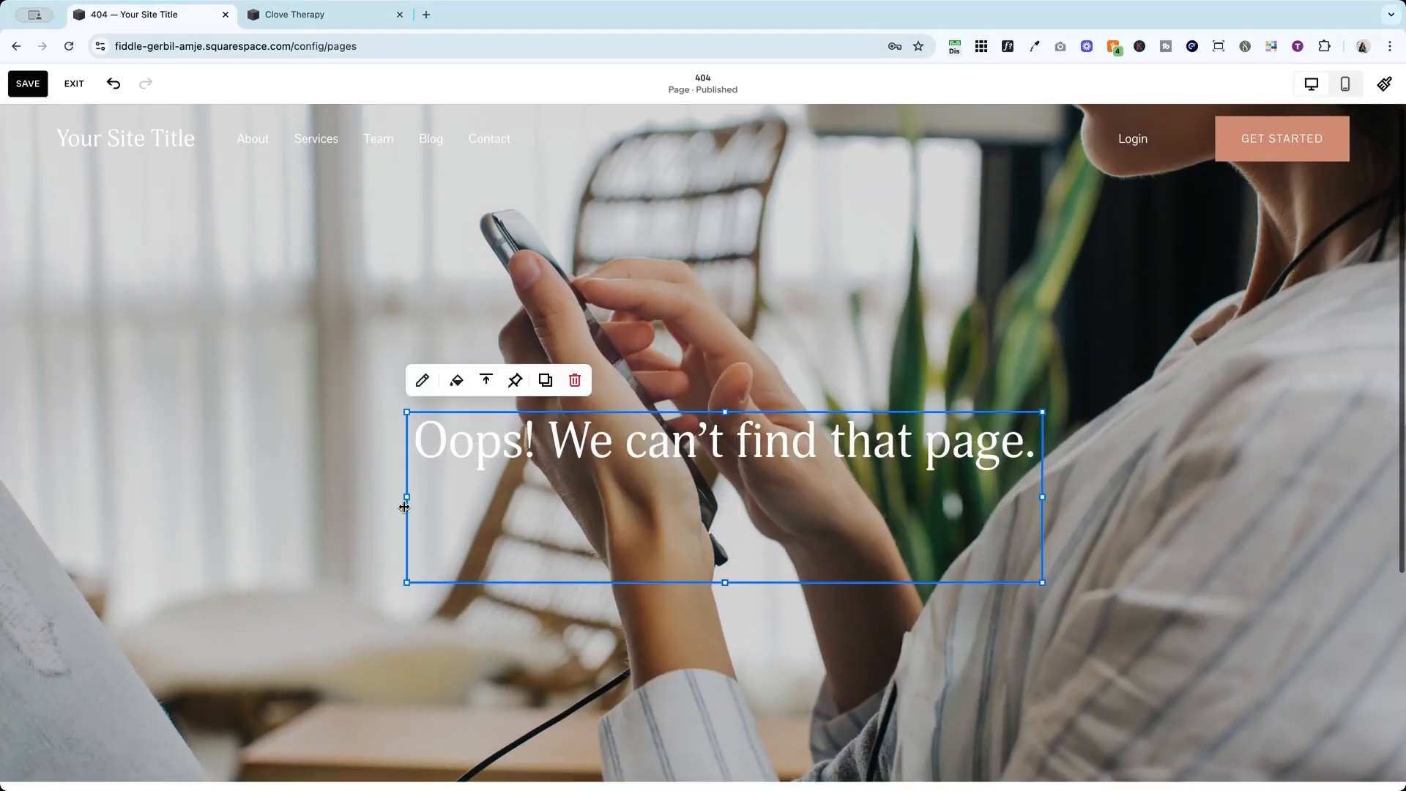
drag(408, 497, 366, 502)
Add a Paragraph 1 line below the heading reading "We recently redesigned our website. You might be interested in:"
click(715, 476)
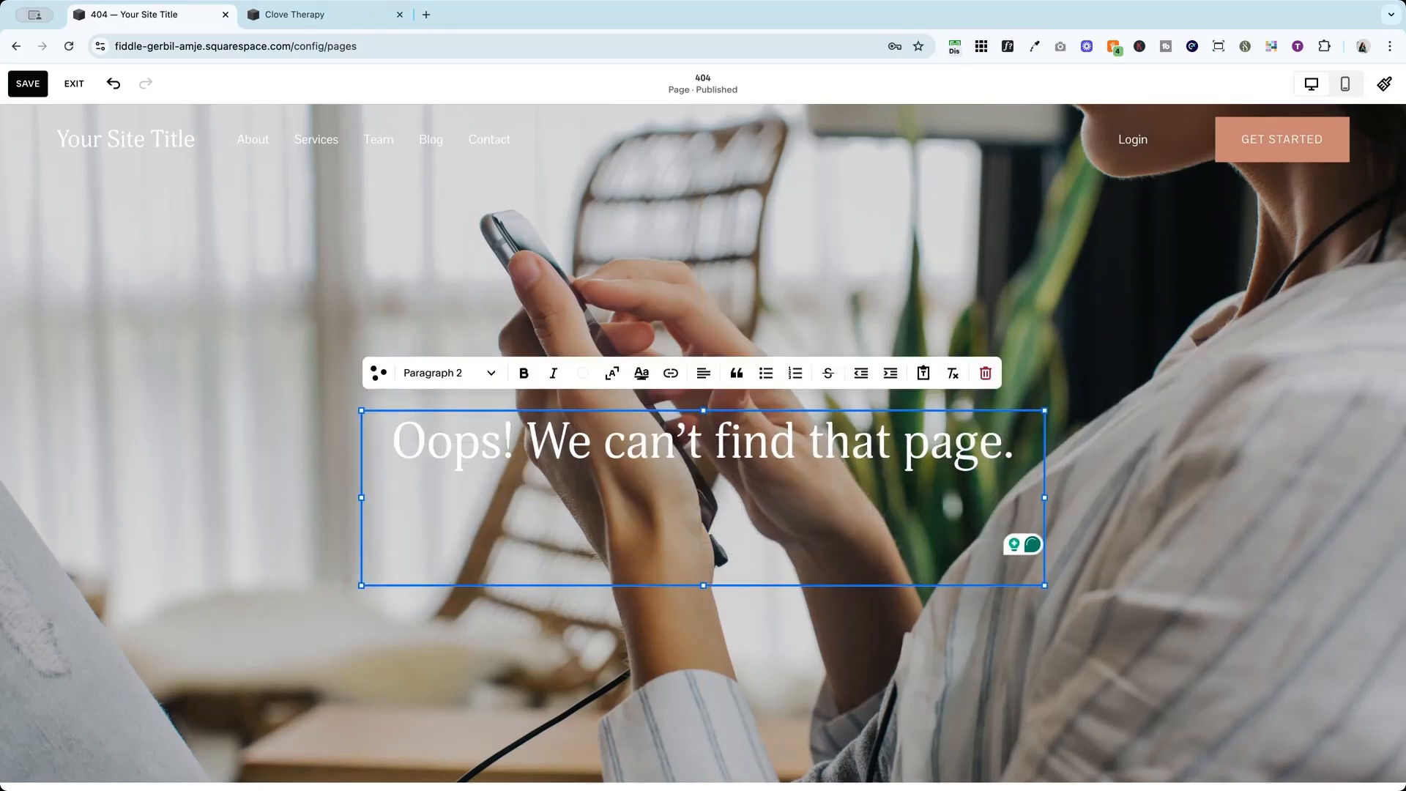
click(421, 373)
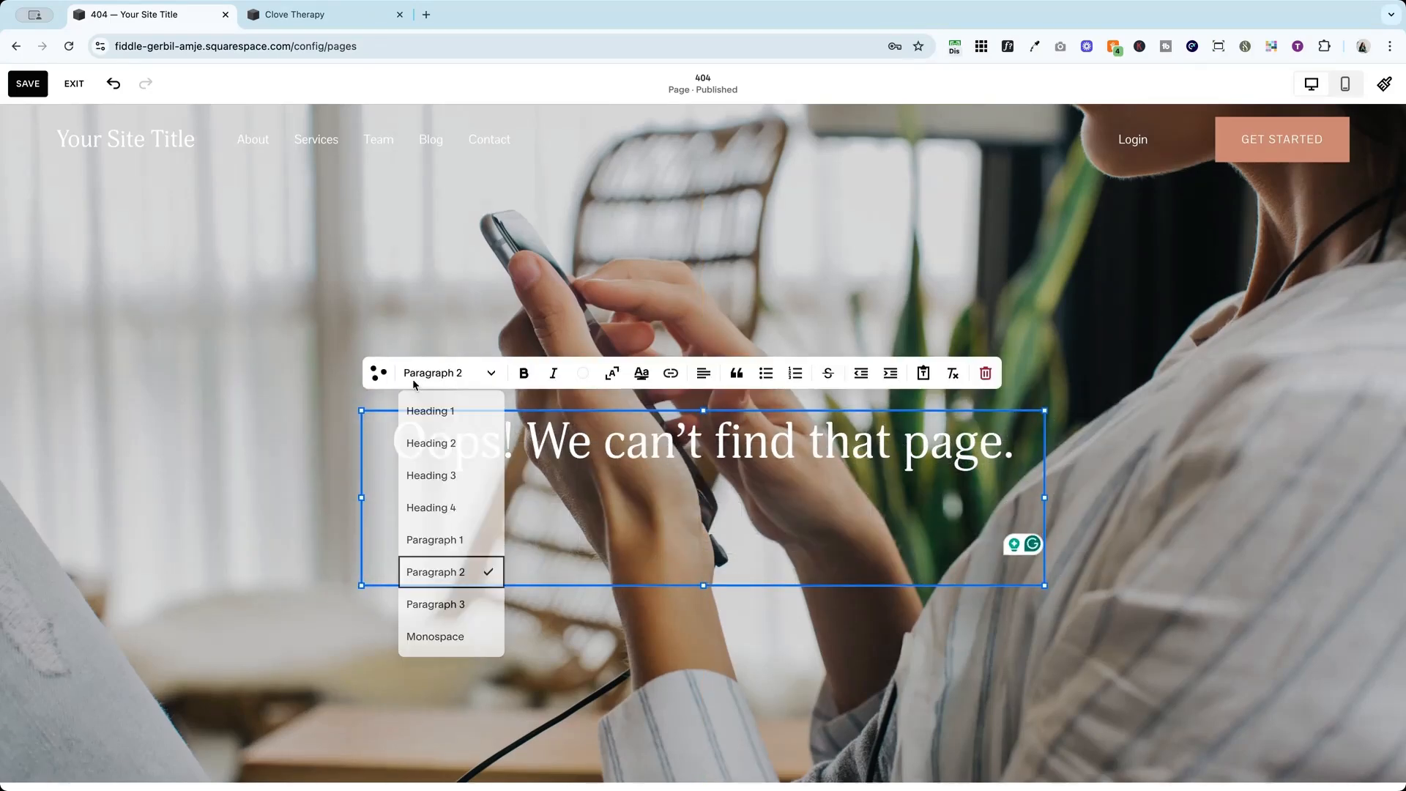
click(435, 540)
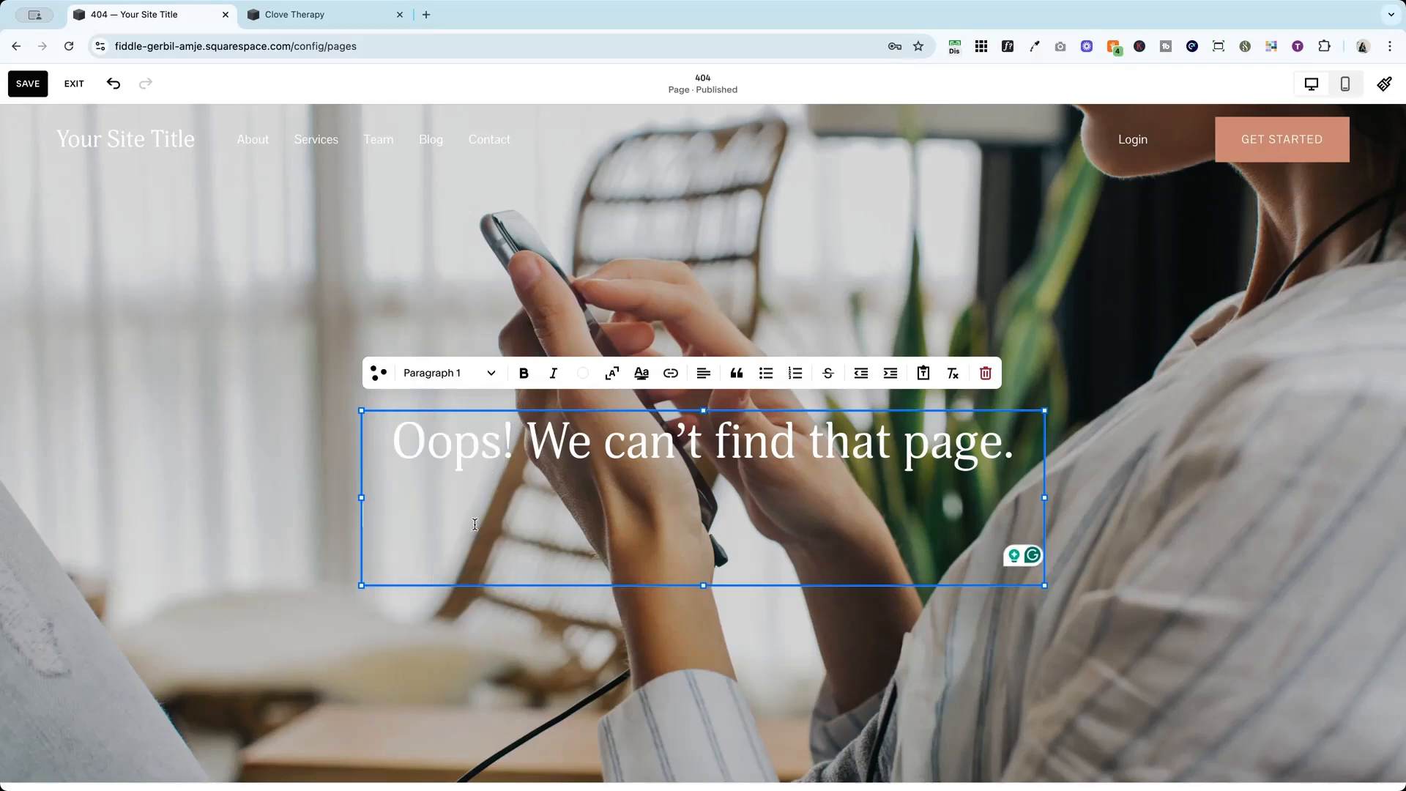
text(We)
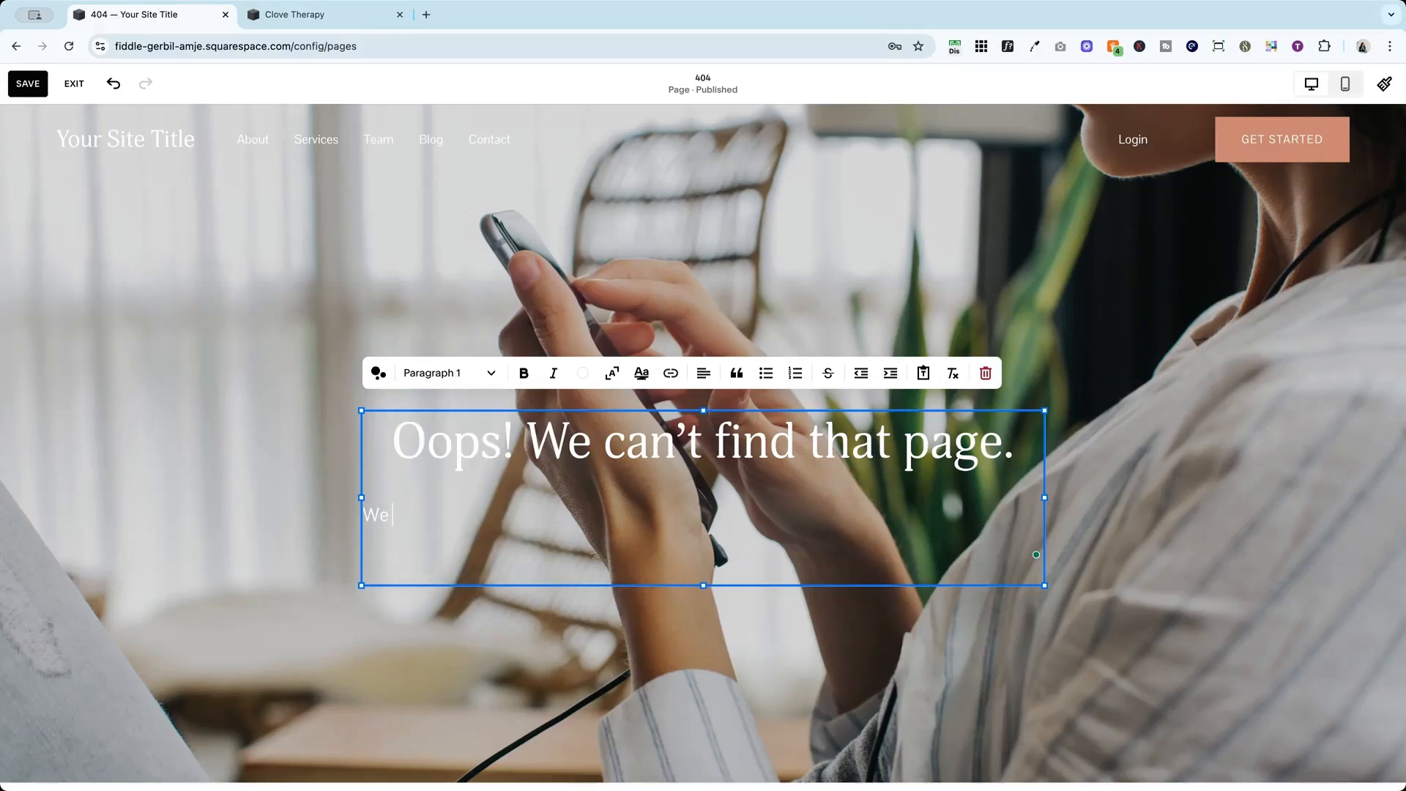
text( recently redesigned our website. )
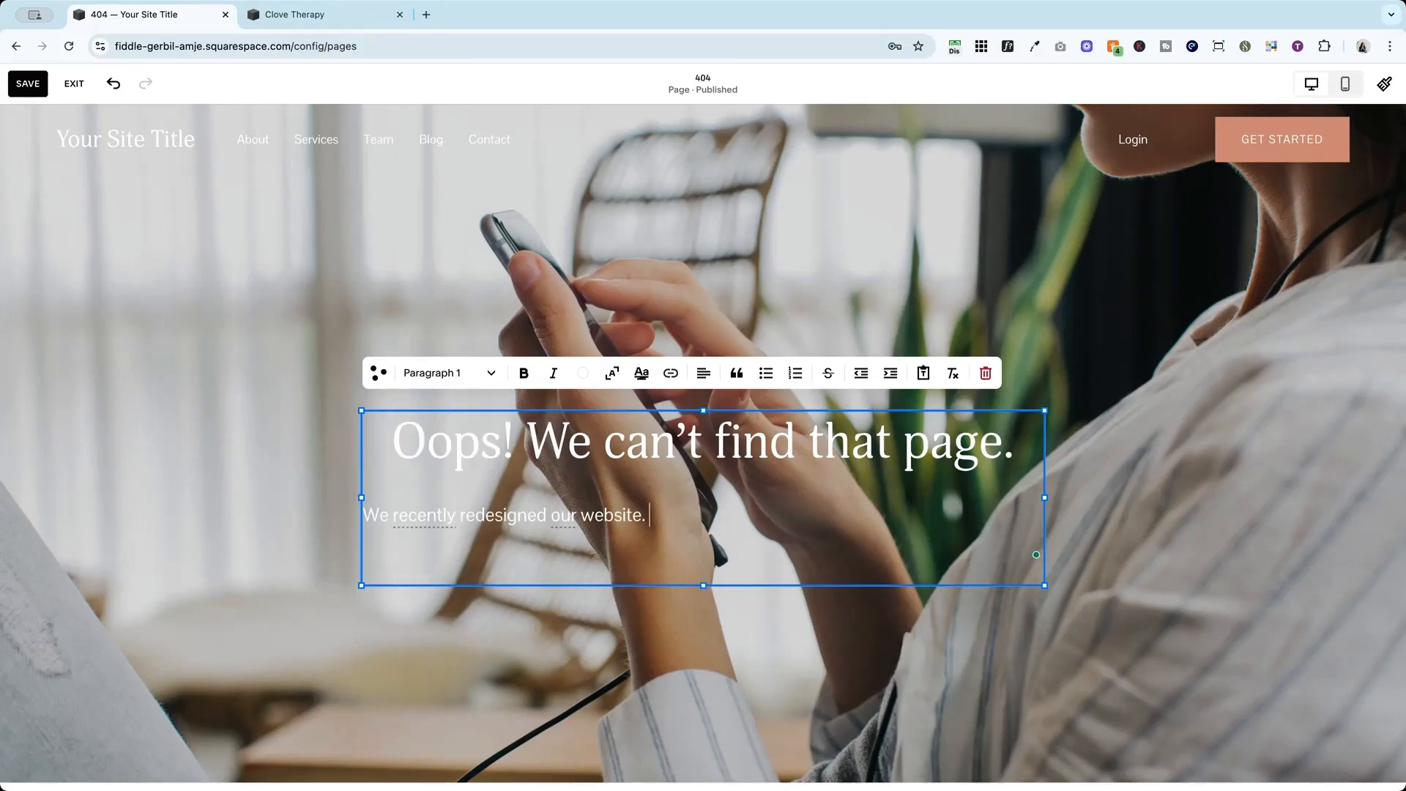
text(You might be interested in:)
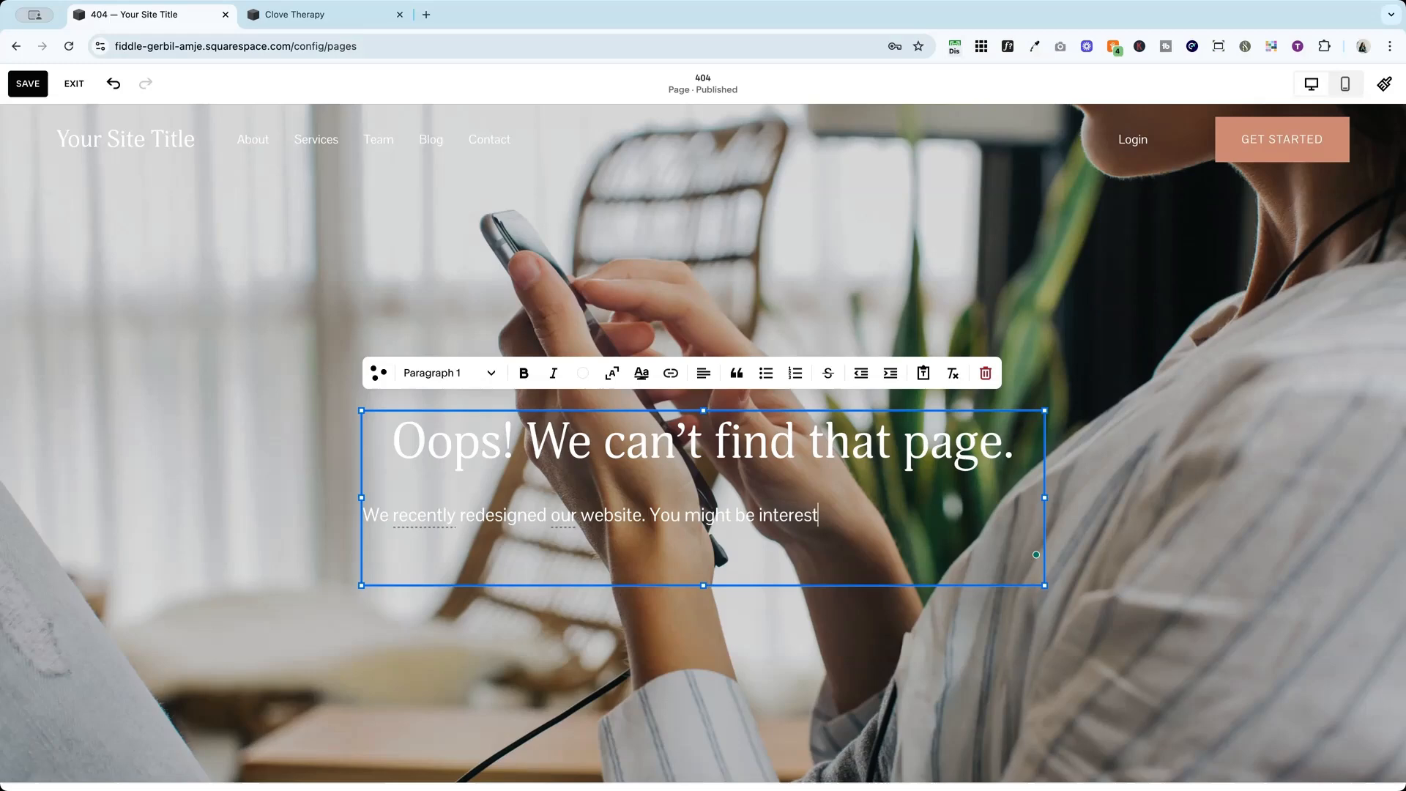
Center the new paragraph and reduce the text block's height to fit its content
click(703, 375)
click(689, 409)
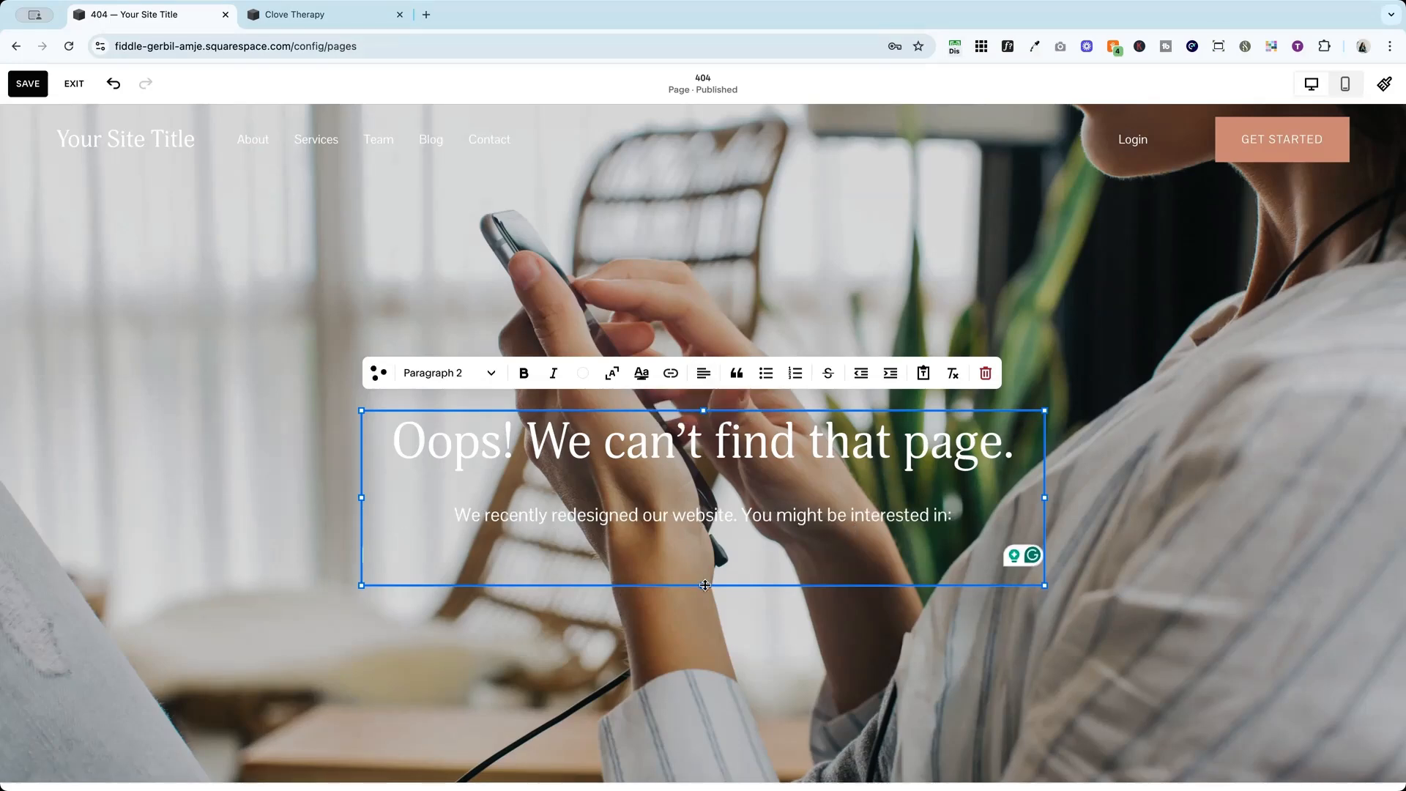
click(705, 547)
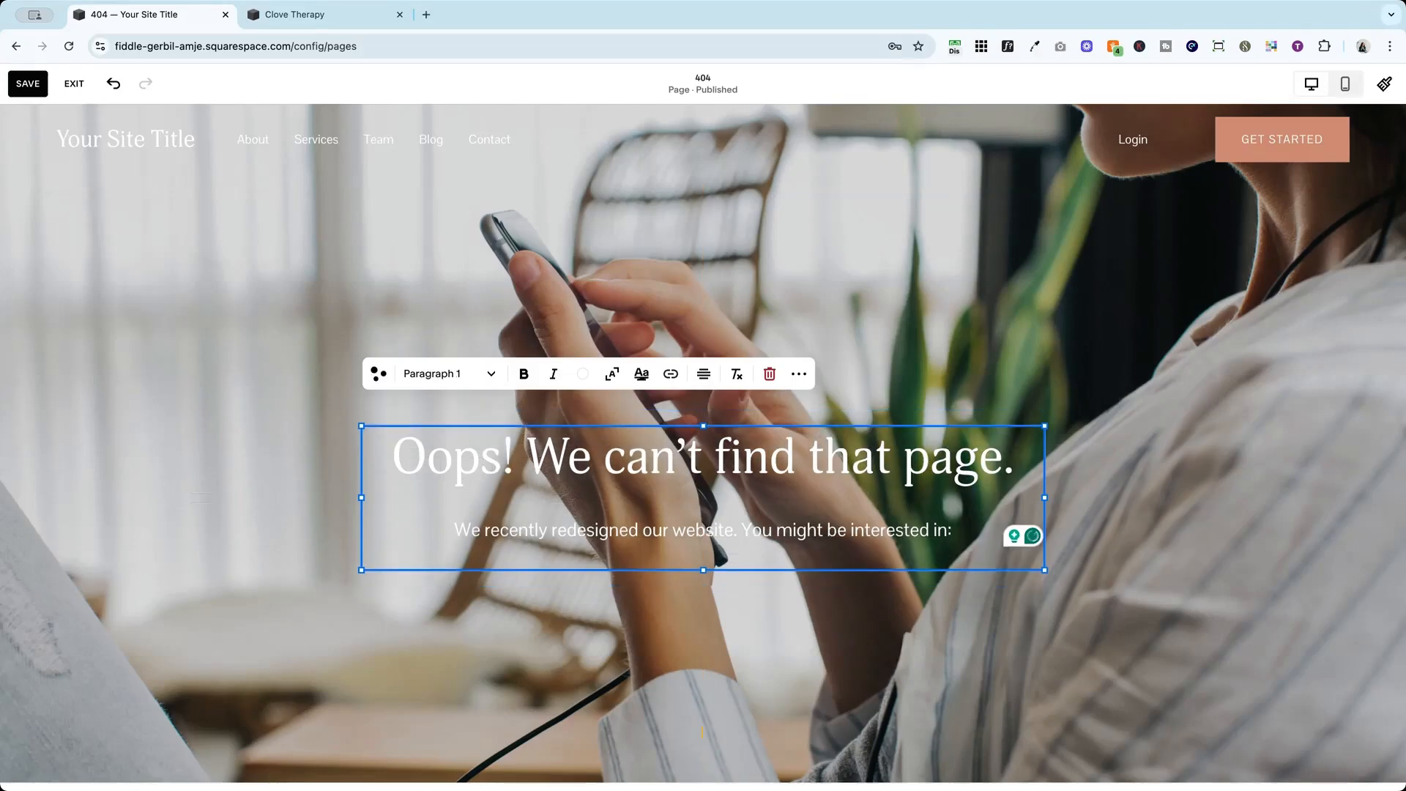
click(684, 581)
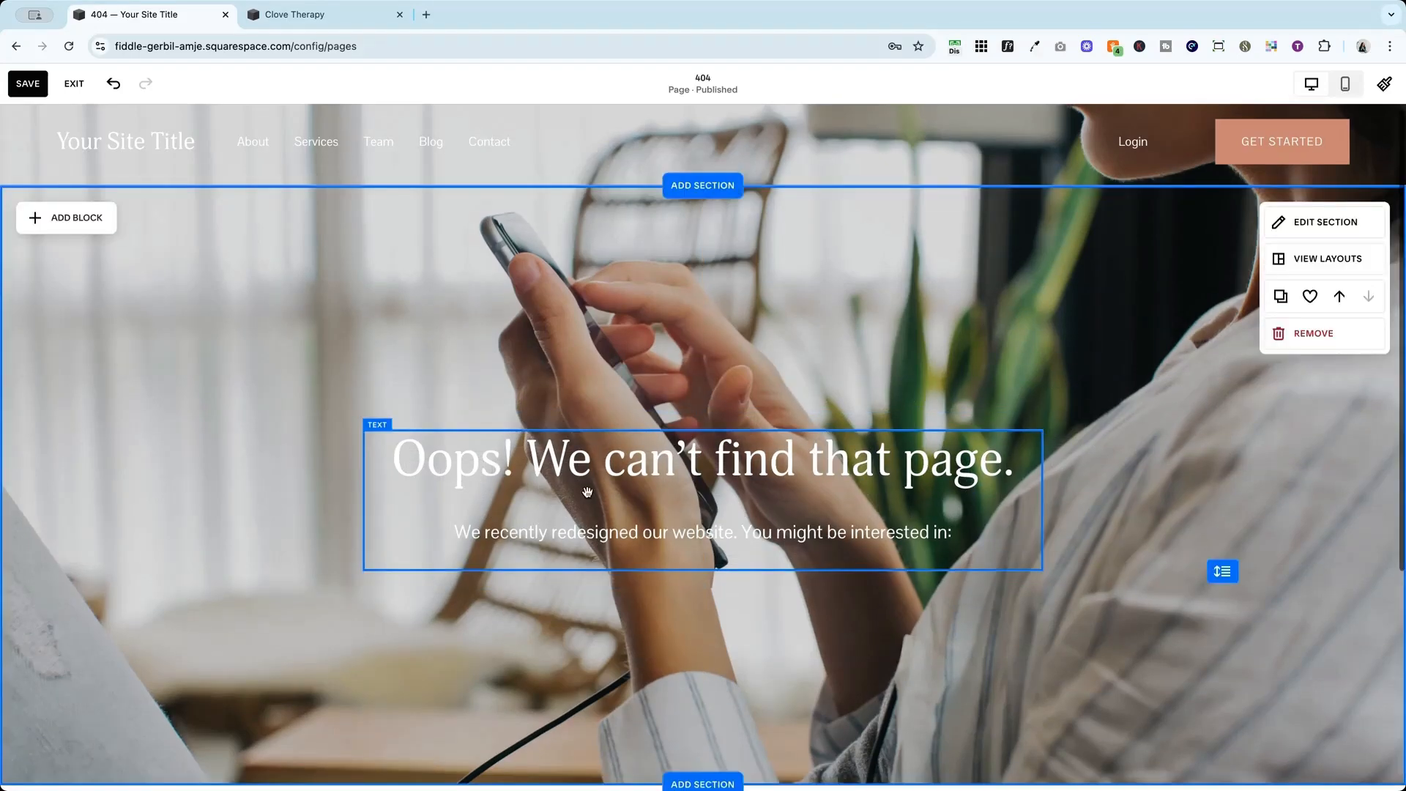
Add a button block centered below the text and label it "Our Services"
click(29, 216)
drag(82, 336, 690, 622)
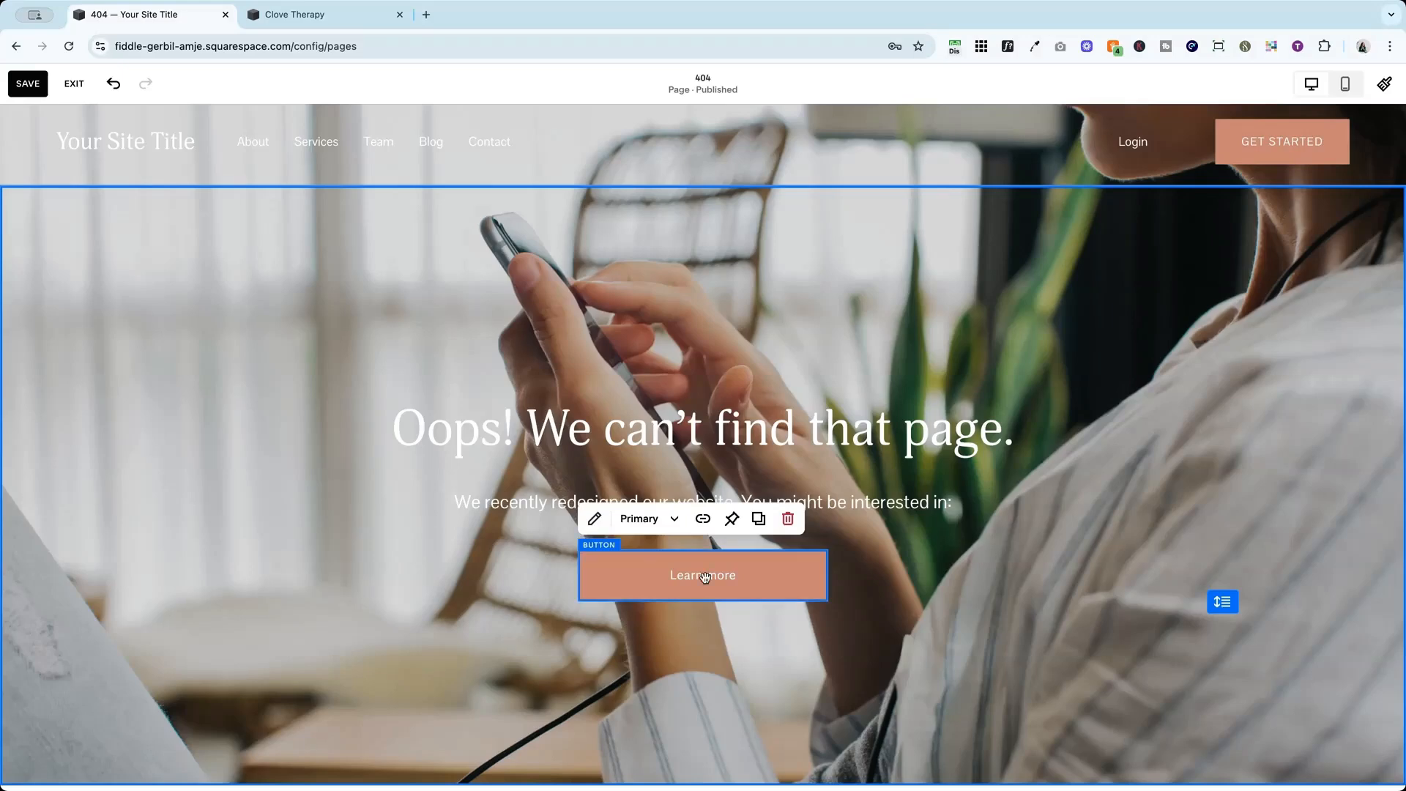
click(769, 575)
triple_click(950, 503)
text(O)
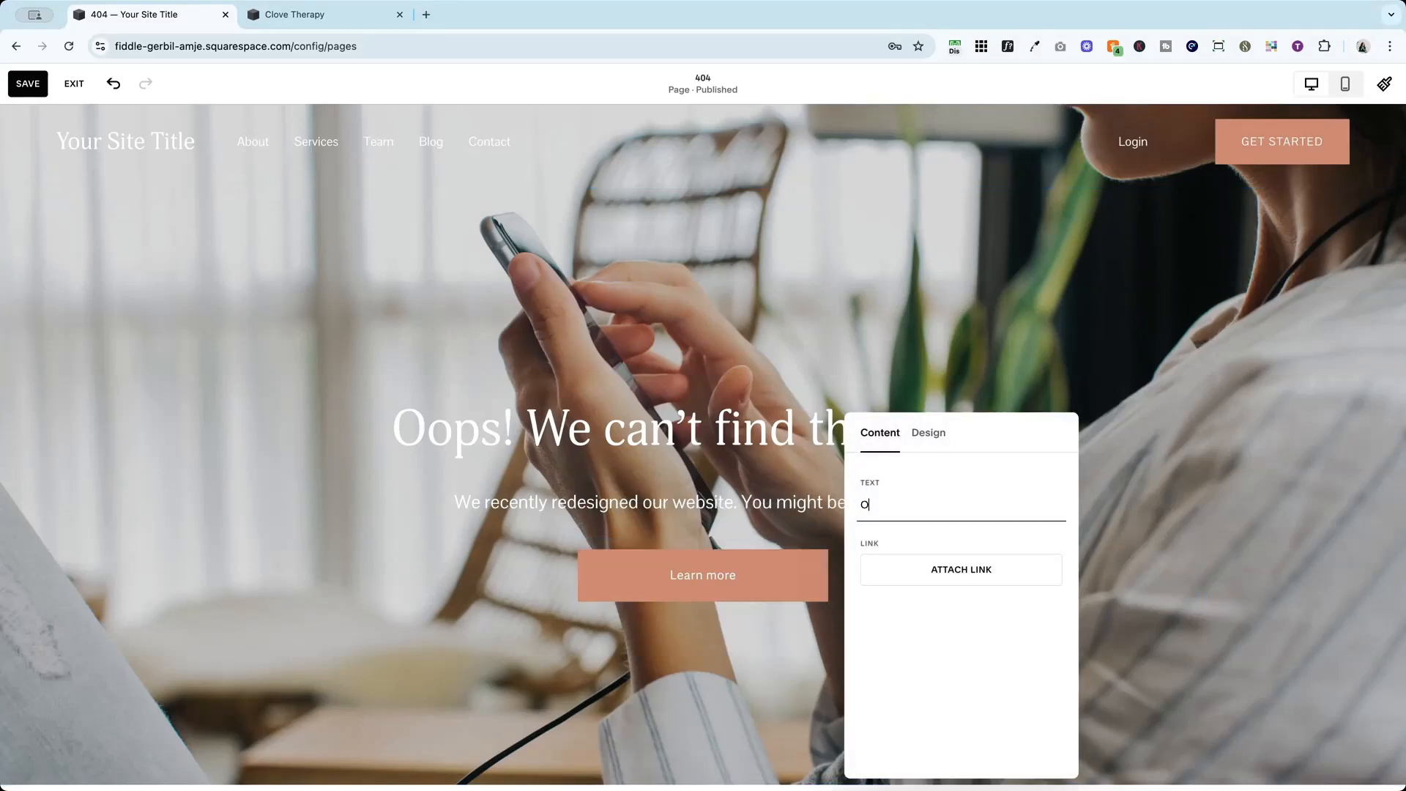
text(ur Services)
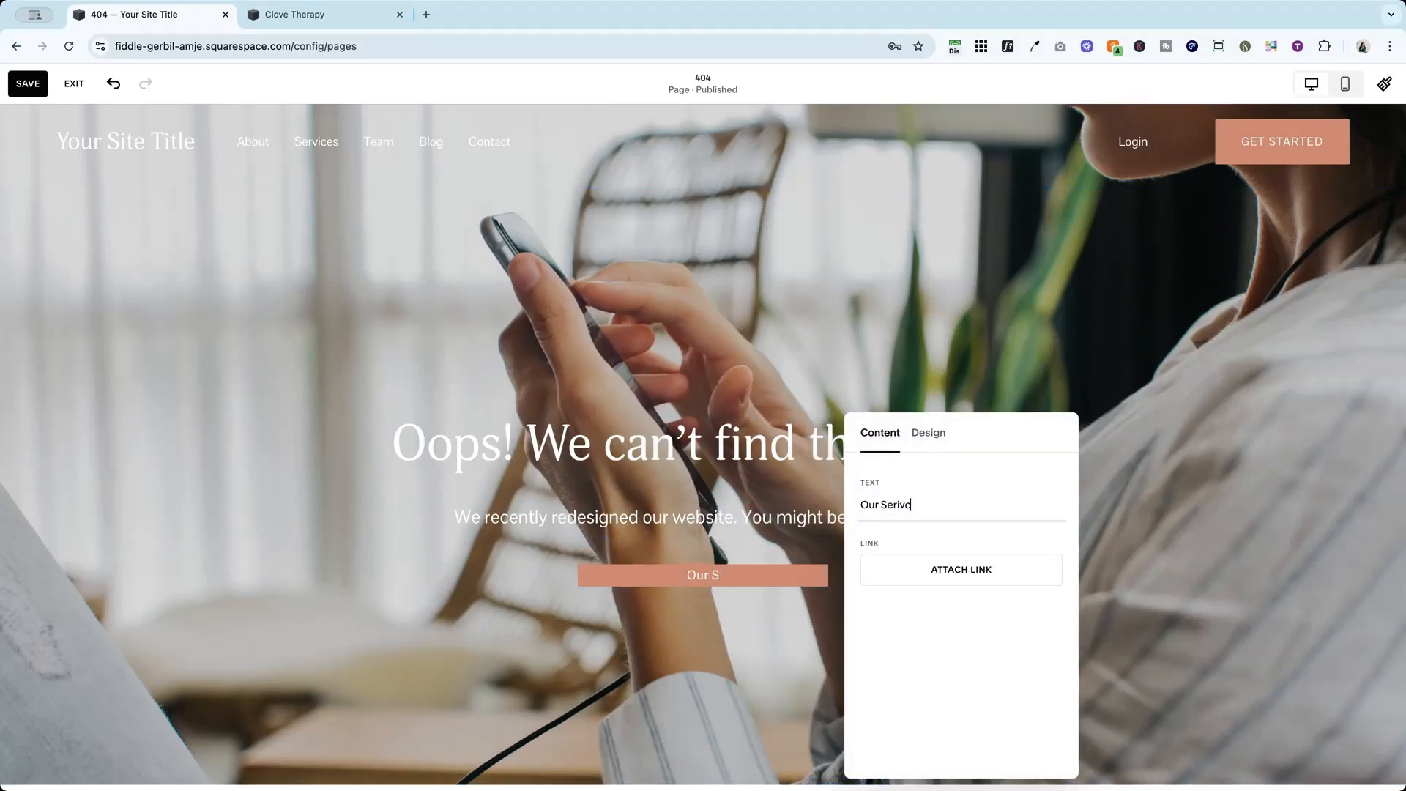
Link the Our Services button to the Services page (/services)
click(992, 578)
click(665, 693)
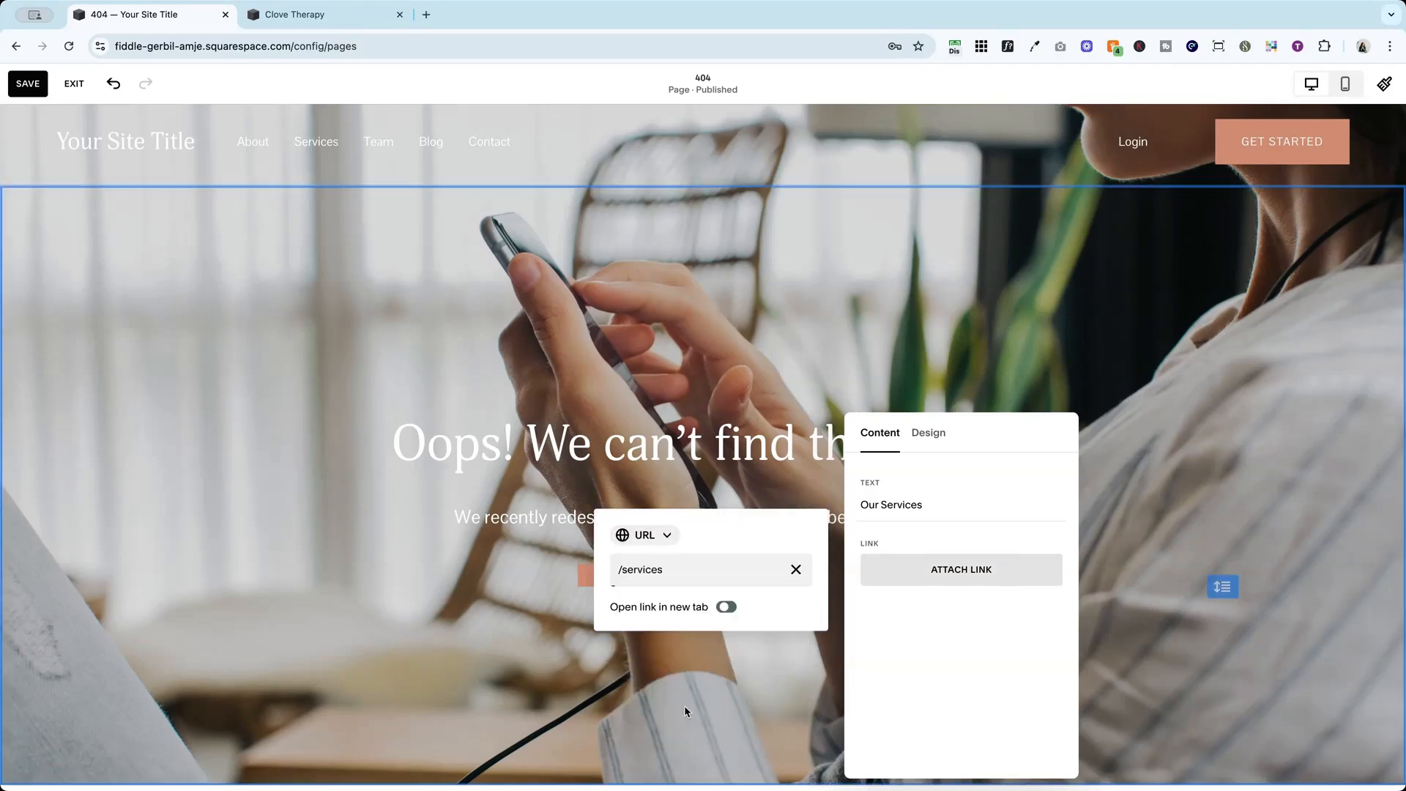
click(622, 705)
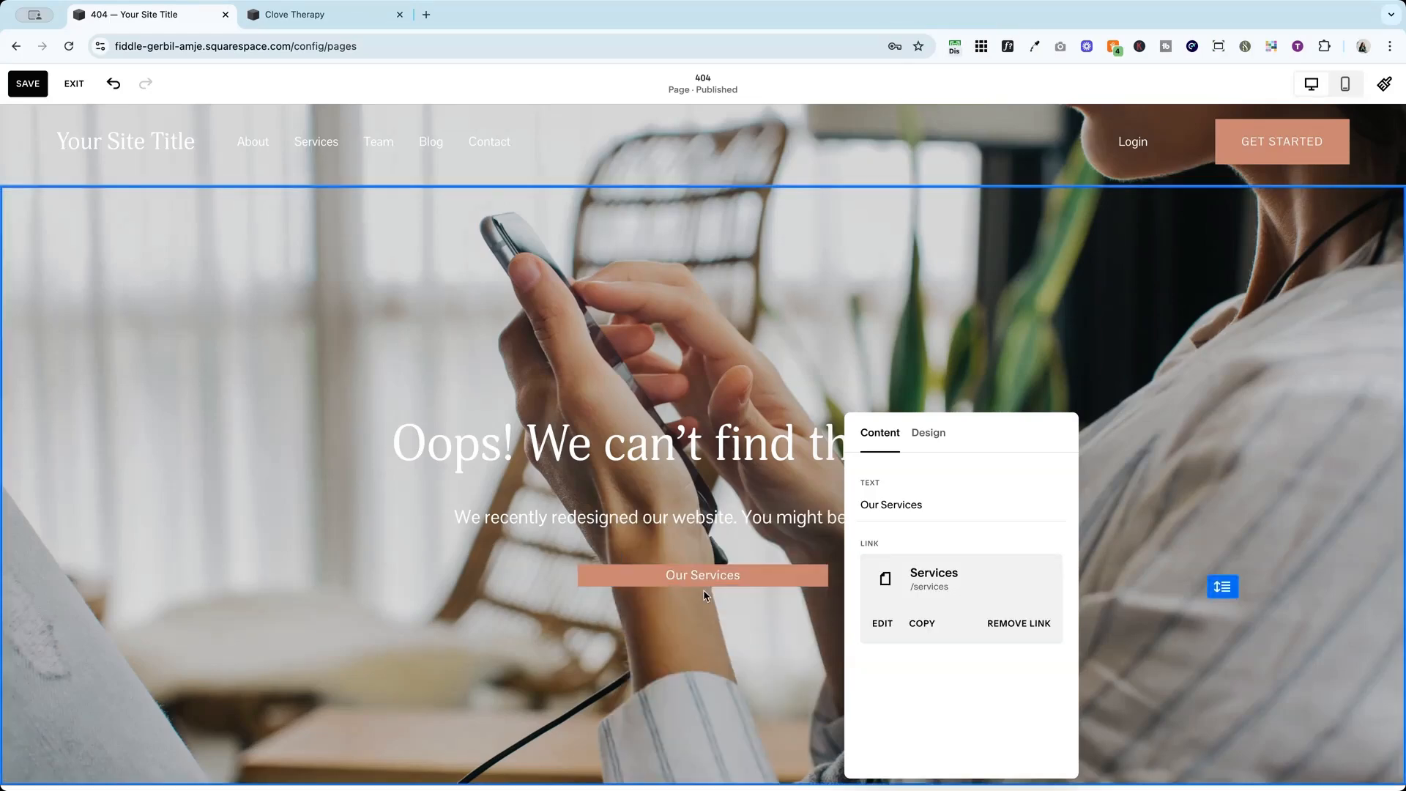
click(748, 657)
Duplicate the Our Services button, stacking the two buttons vertically below the text
click(711, 588)
drag(711, 588, 718, 613)
click(759, 520)
Change the lower duplicate button's label to "Our Team"
double_click(718, 612)
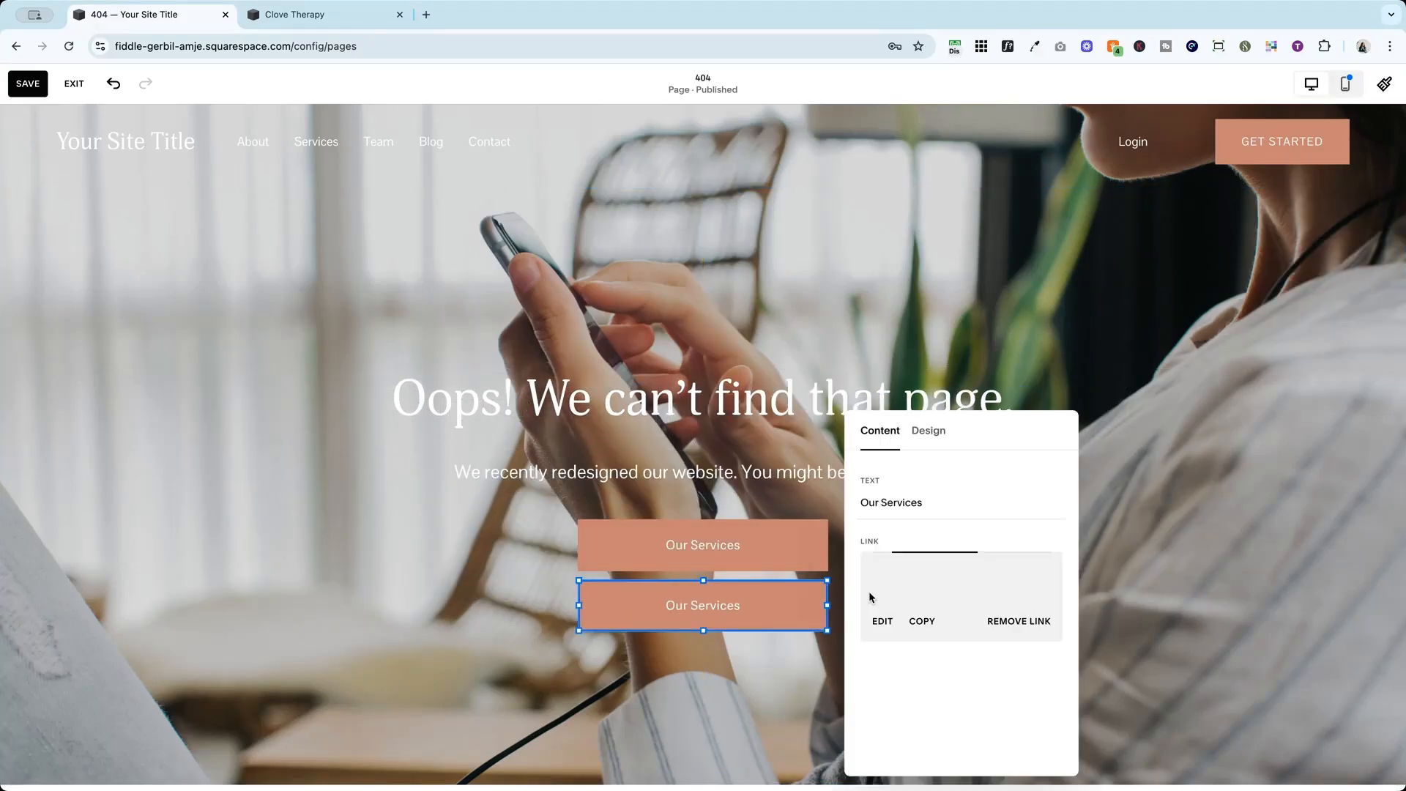
double_click(900, 504)
text(Team)
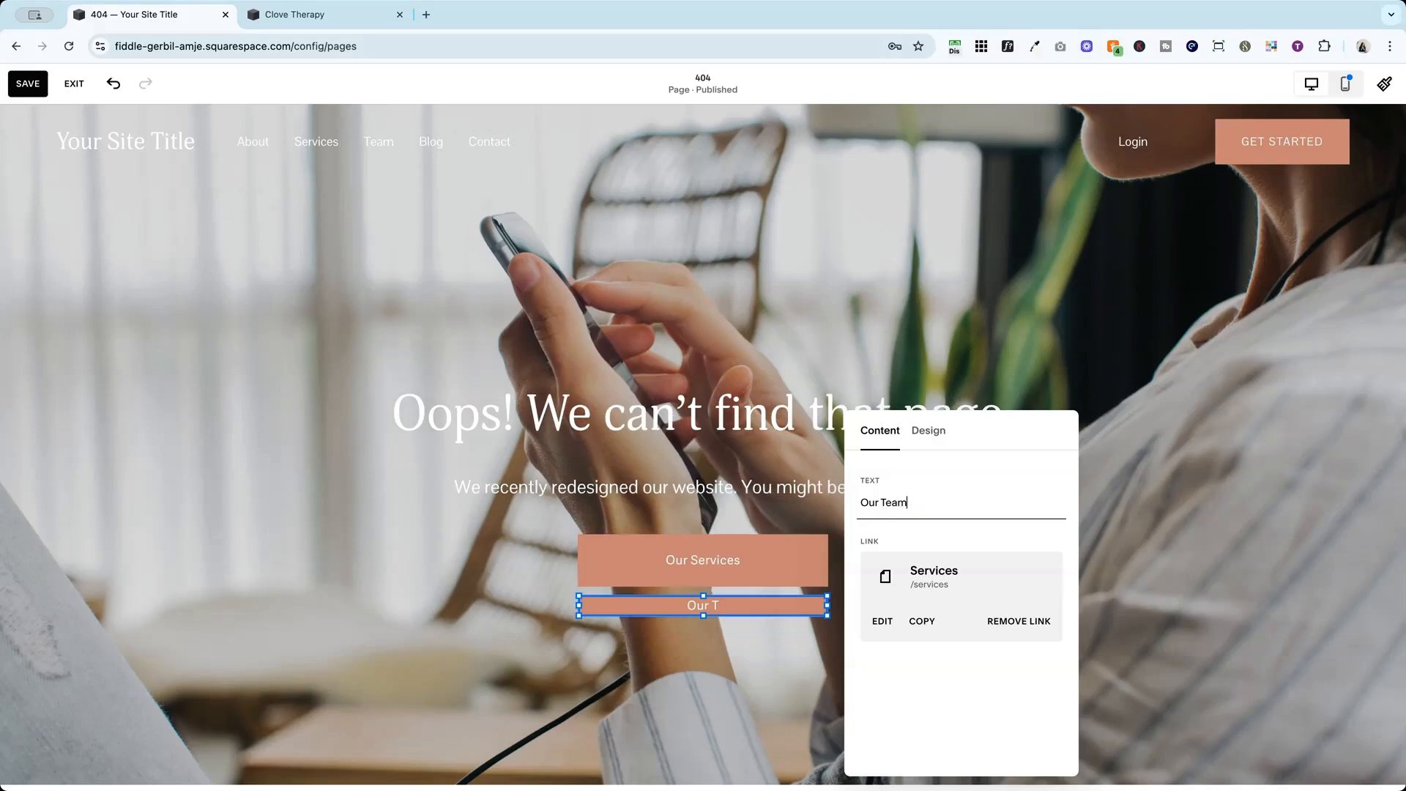
Relink the Our Team button to the Team page (/team) in the same tab, and heighten it to match the Our Services button
click(1017, 623)
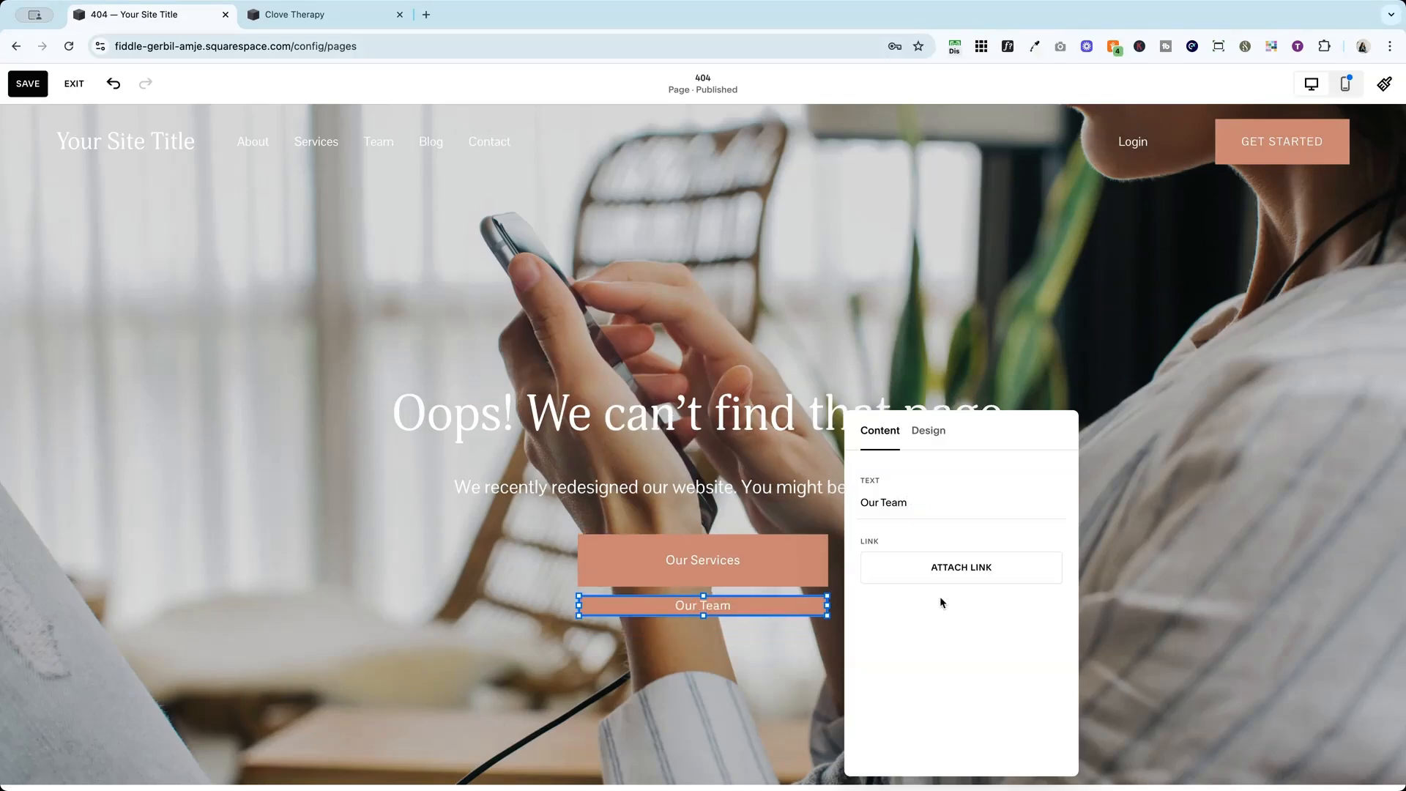
click(926, 577)
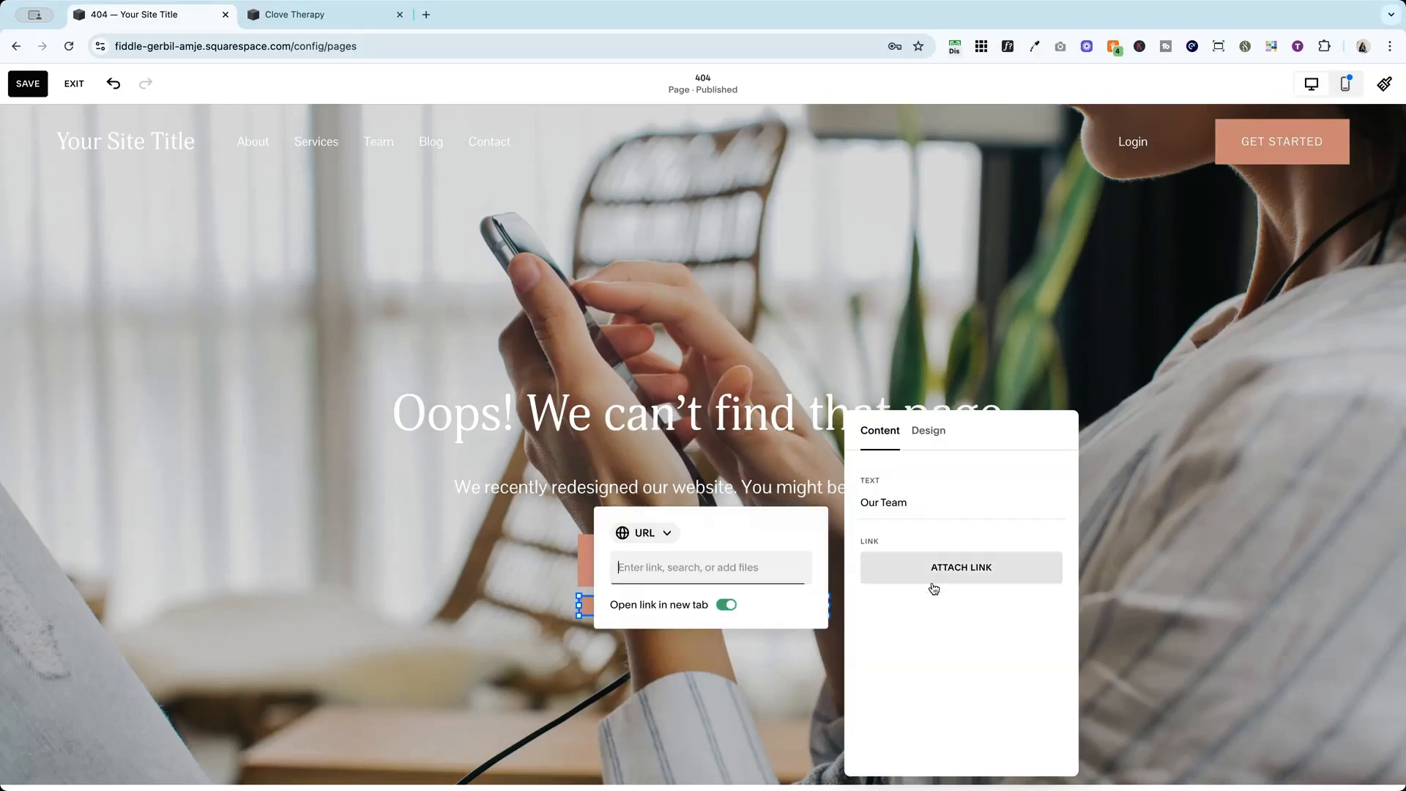
text(/team)
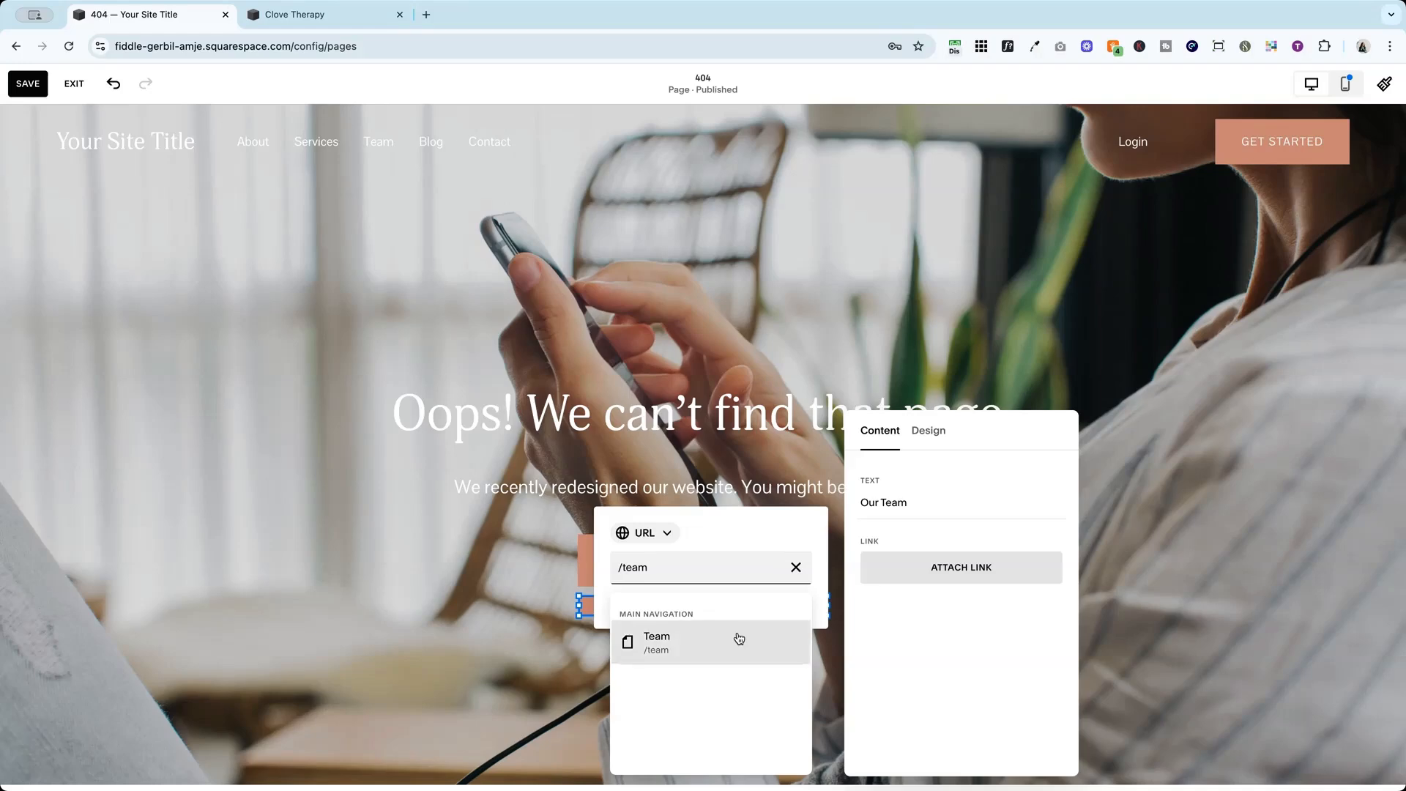
click(737, 639)
click(725, 605)
click(551, 612)
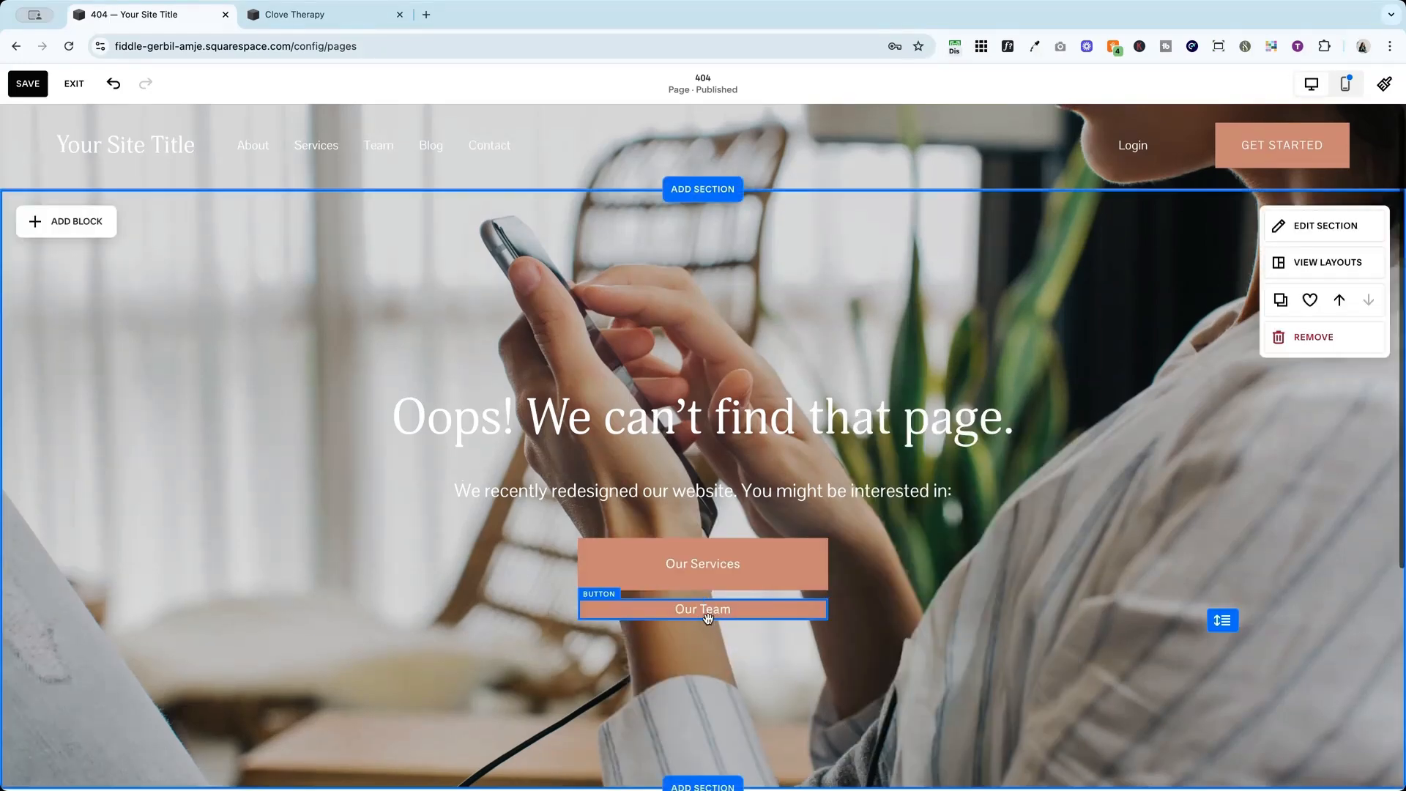
drag(704, 620, 705, 643)
Duplicate the heading text block and place the copy below the Our Team button
scroll(703, 659, down, 3)
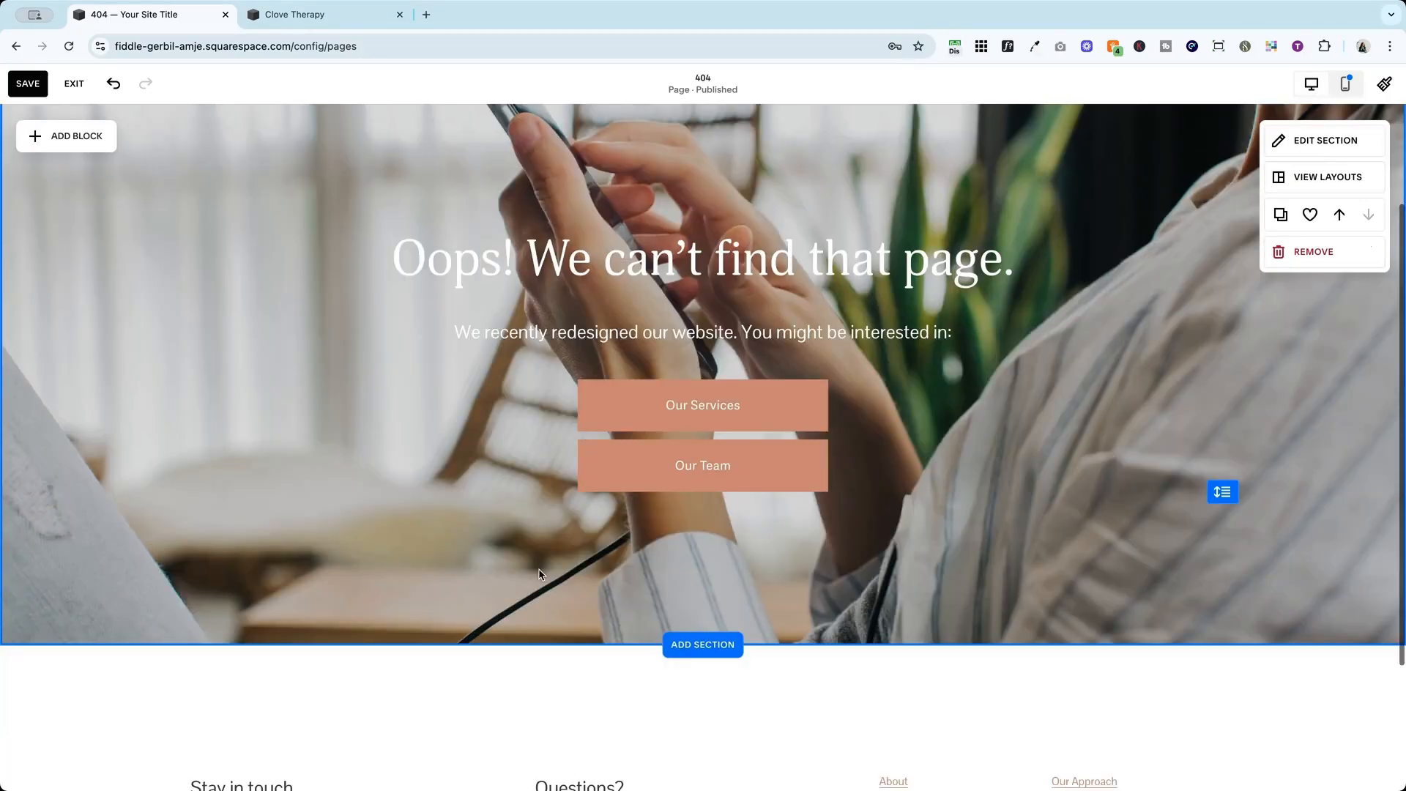
click(513, 315)
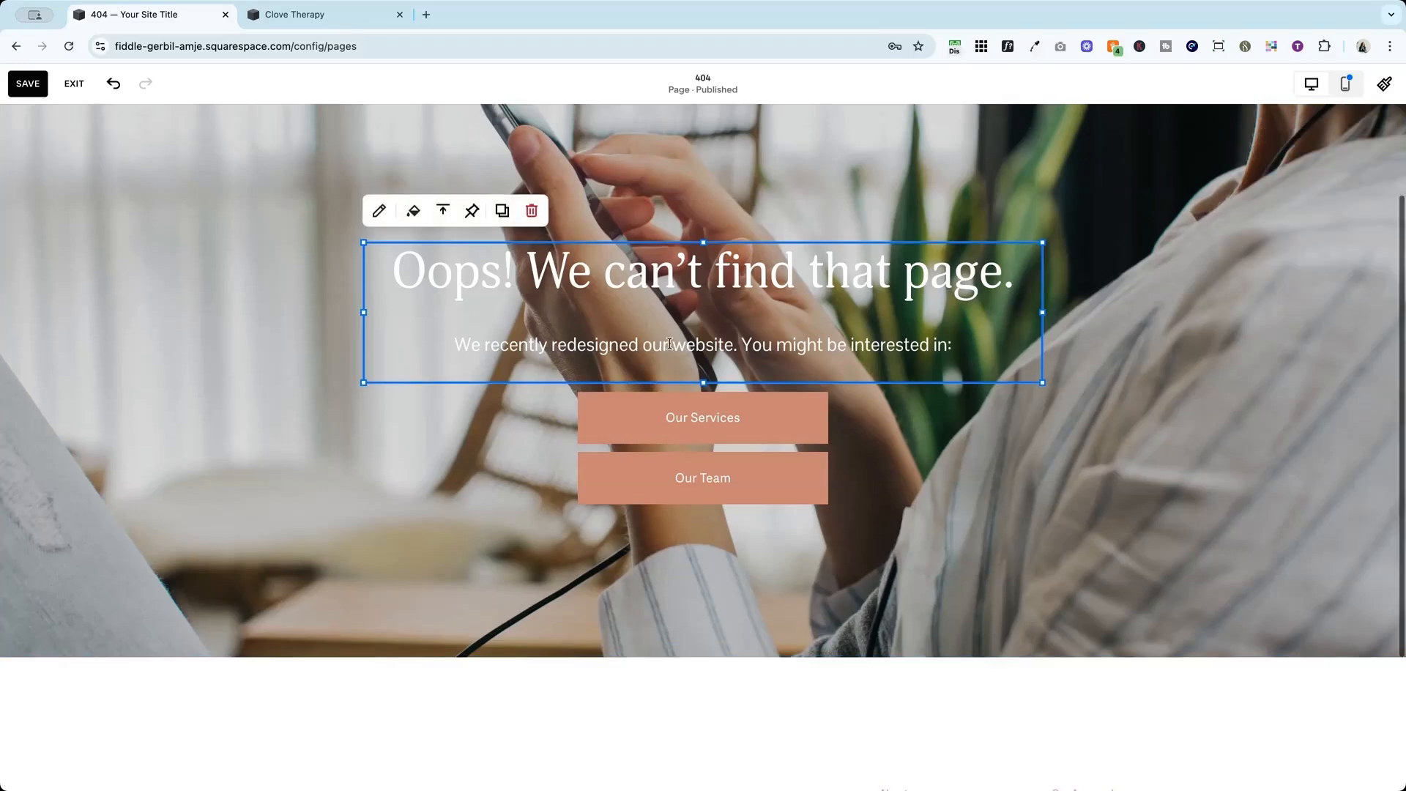
click(501, 211)
drag(659, 314, 619, 586)
Replace the copied text block's contents with the single heading "View our recent blog posts:"
triple_click(619, 575)
text(View o)
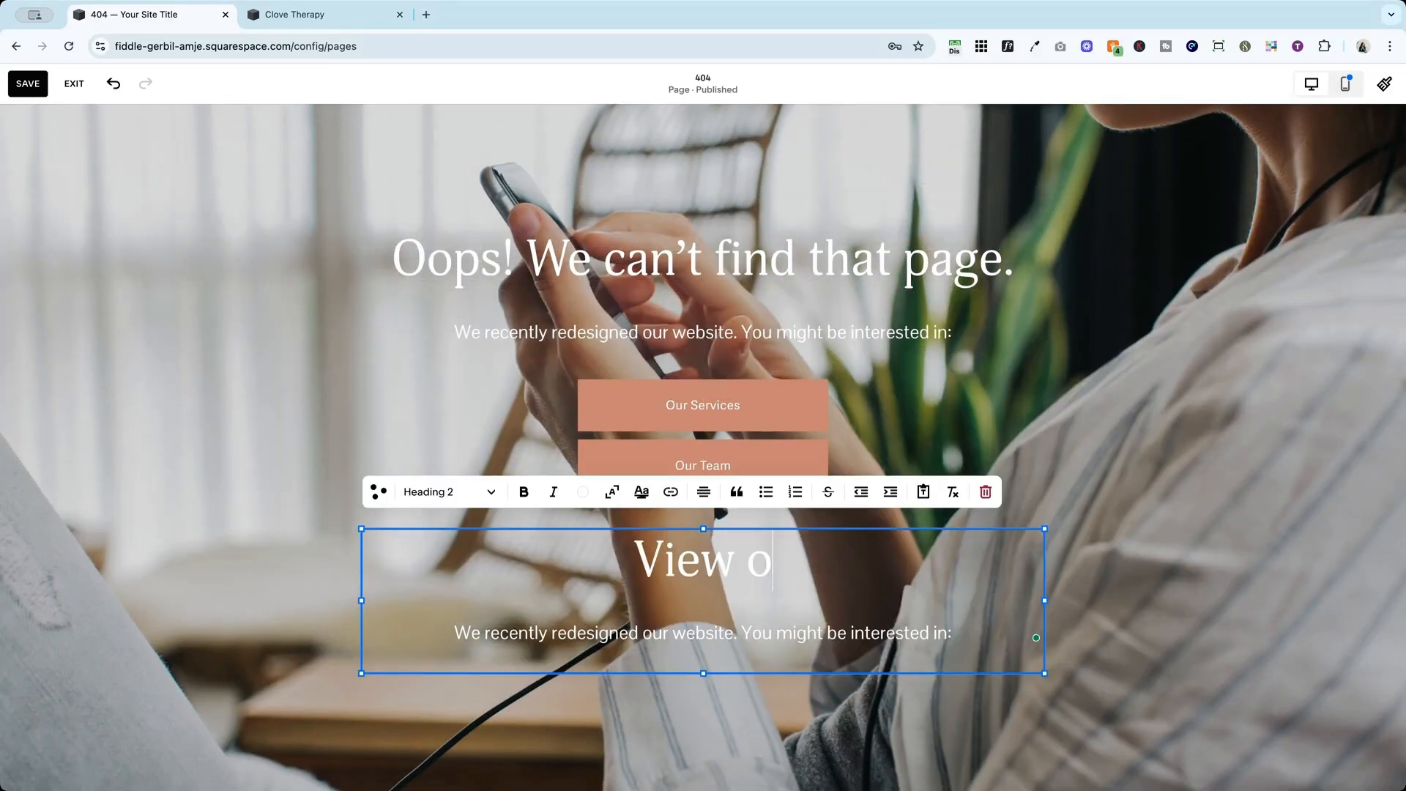
text(ur)
key(BackSpace)
text(ur recent bl)
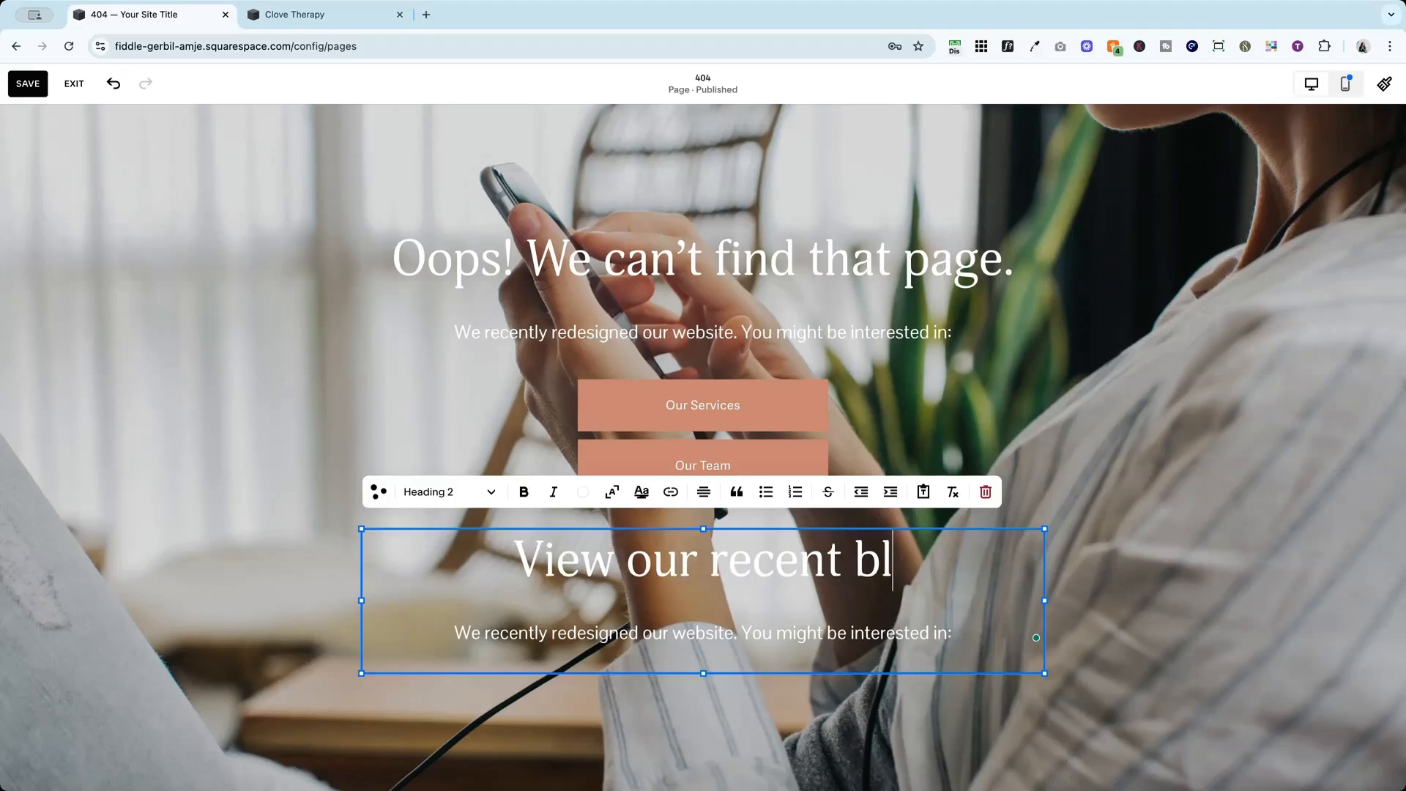
text(og posts:)
click(398, 609)
Add a Summary block and place it directly below the "View our recent blog posts:" heading
click(73, 135)
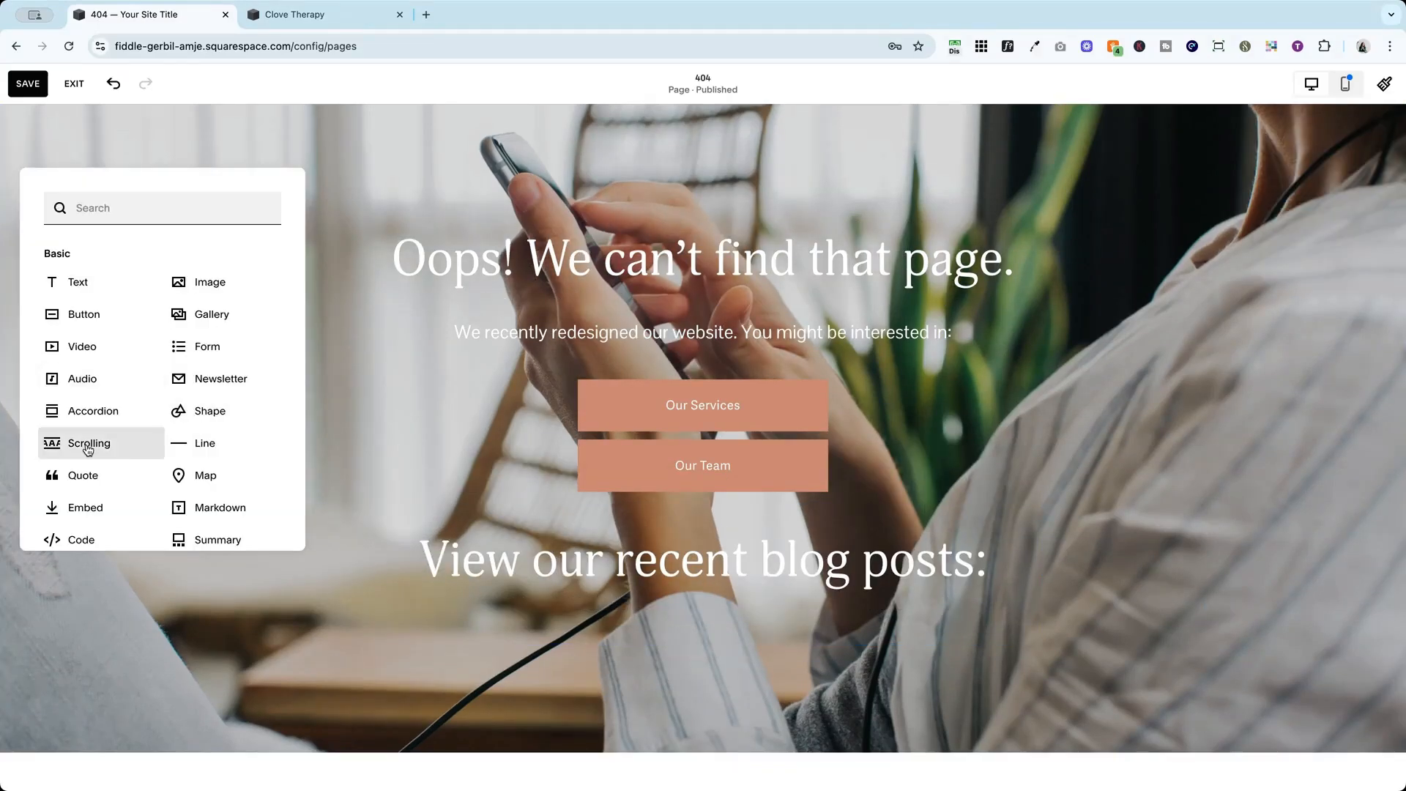
text(s)
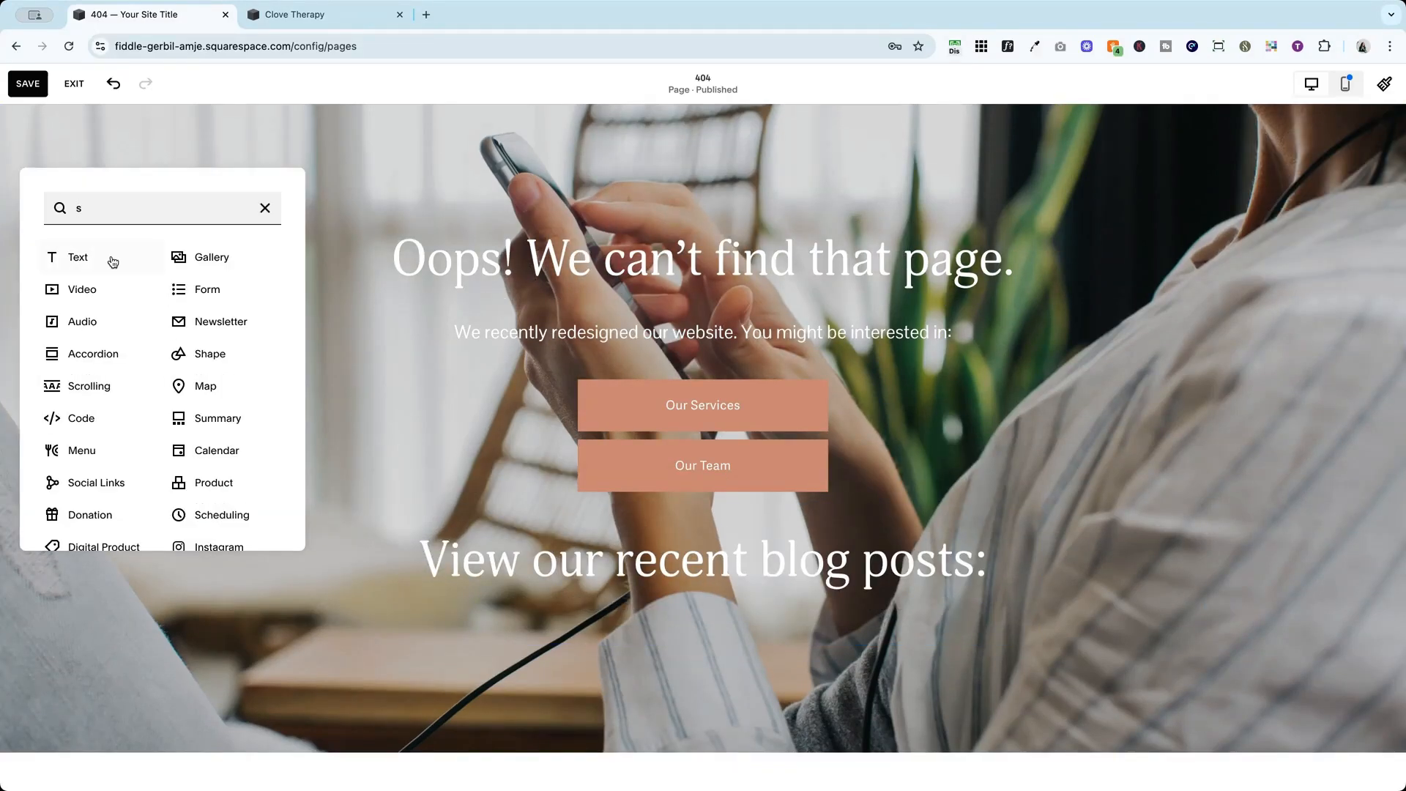
text(um,)
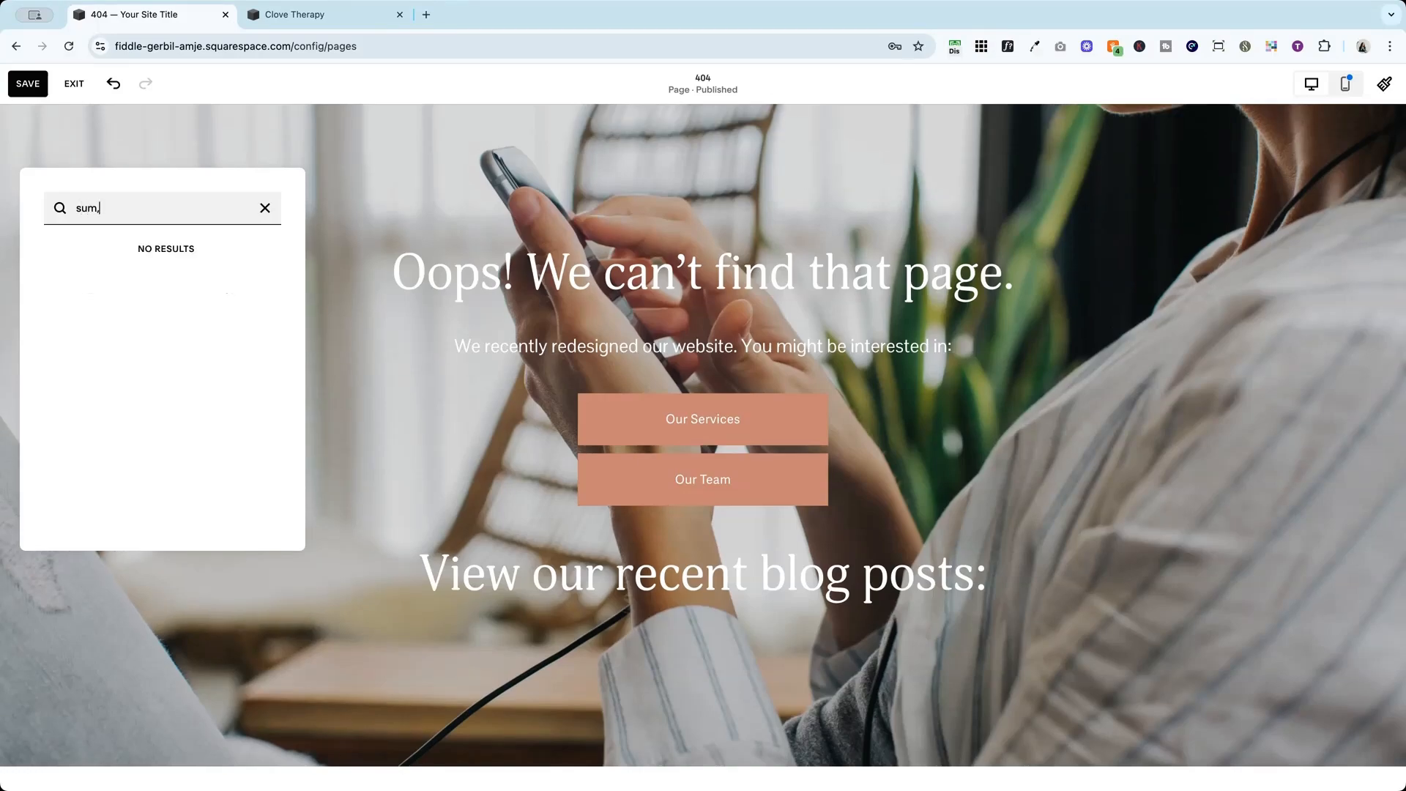
key(BackSpace)
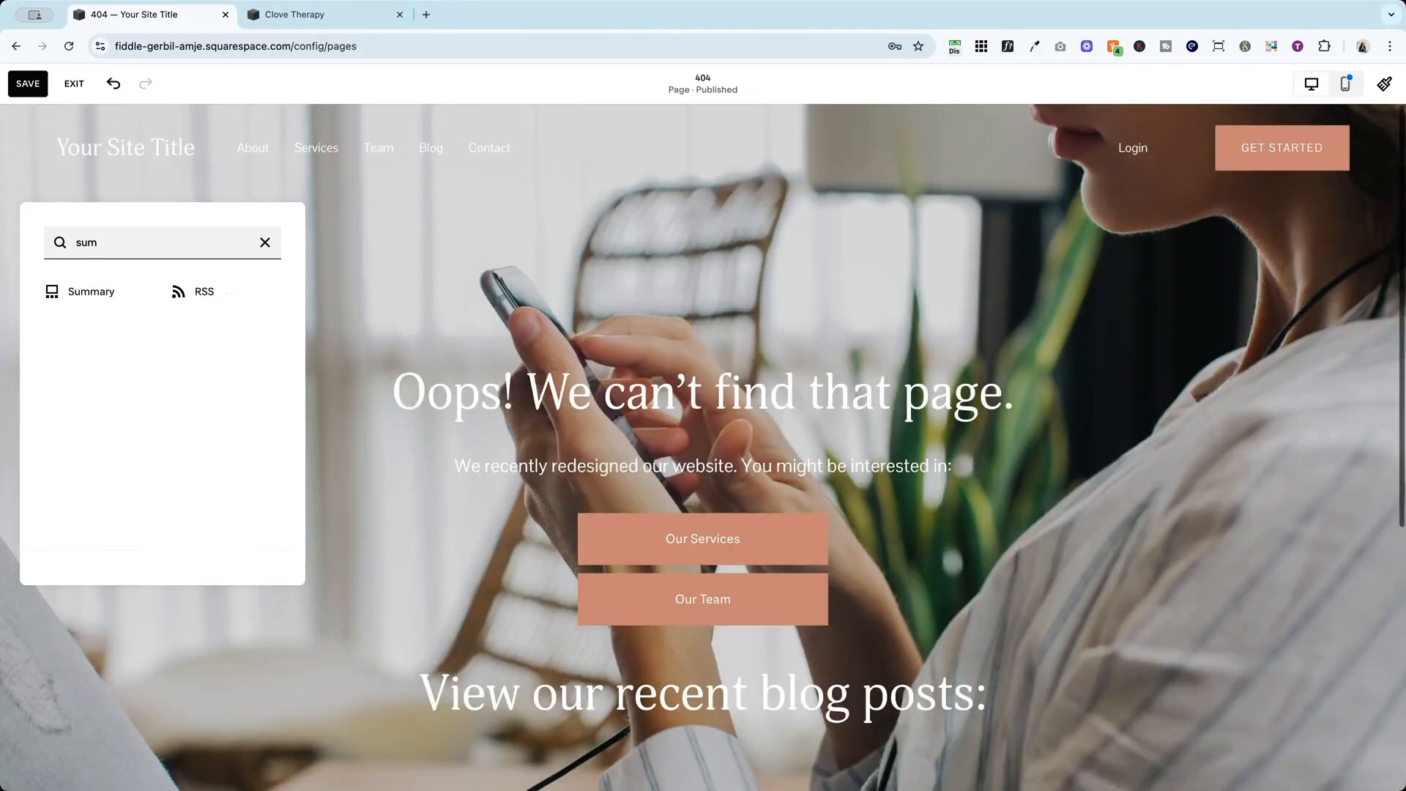
click(92, 293)
scroll(351, 179, down, 4)
drag(351, 180, 686, 525)
Change the Summary block's layout to Carousel with 2 items per row and 10 items in total
double_click(686, 525)
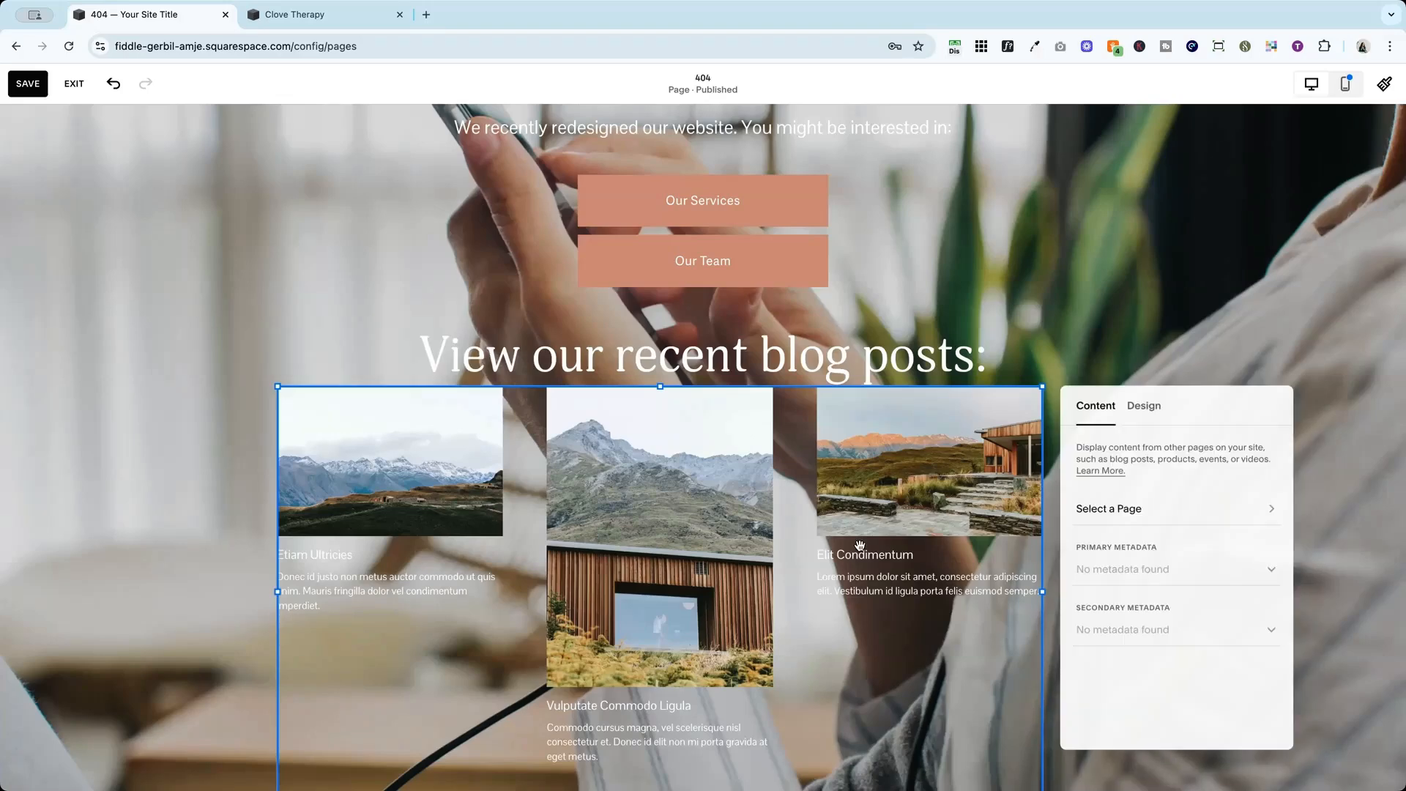
click(1144, 406)
click(1171, 474)
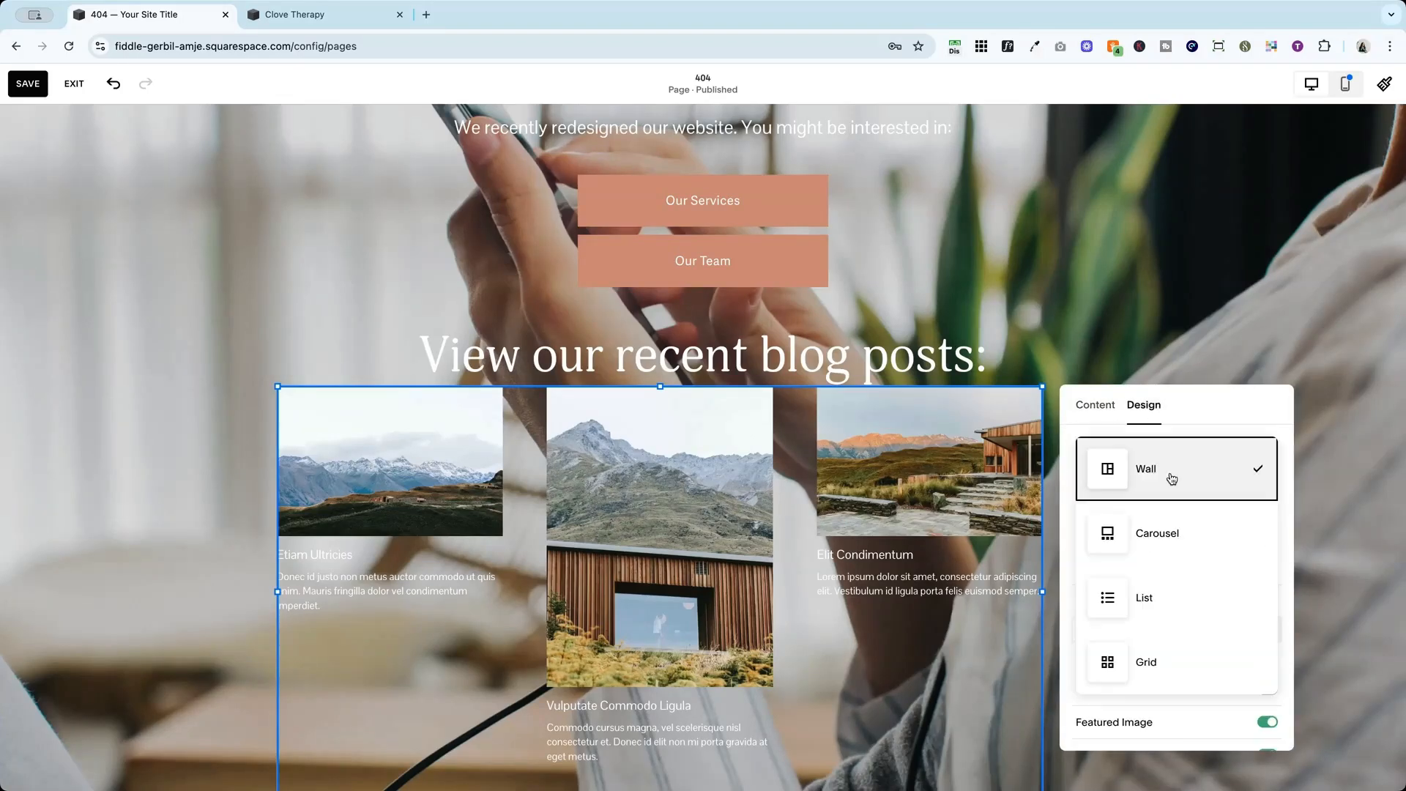
click(1174, 533)
drag(1175, 629, 1147, 628)
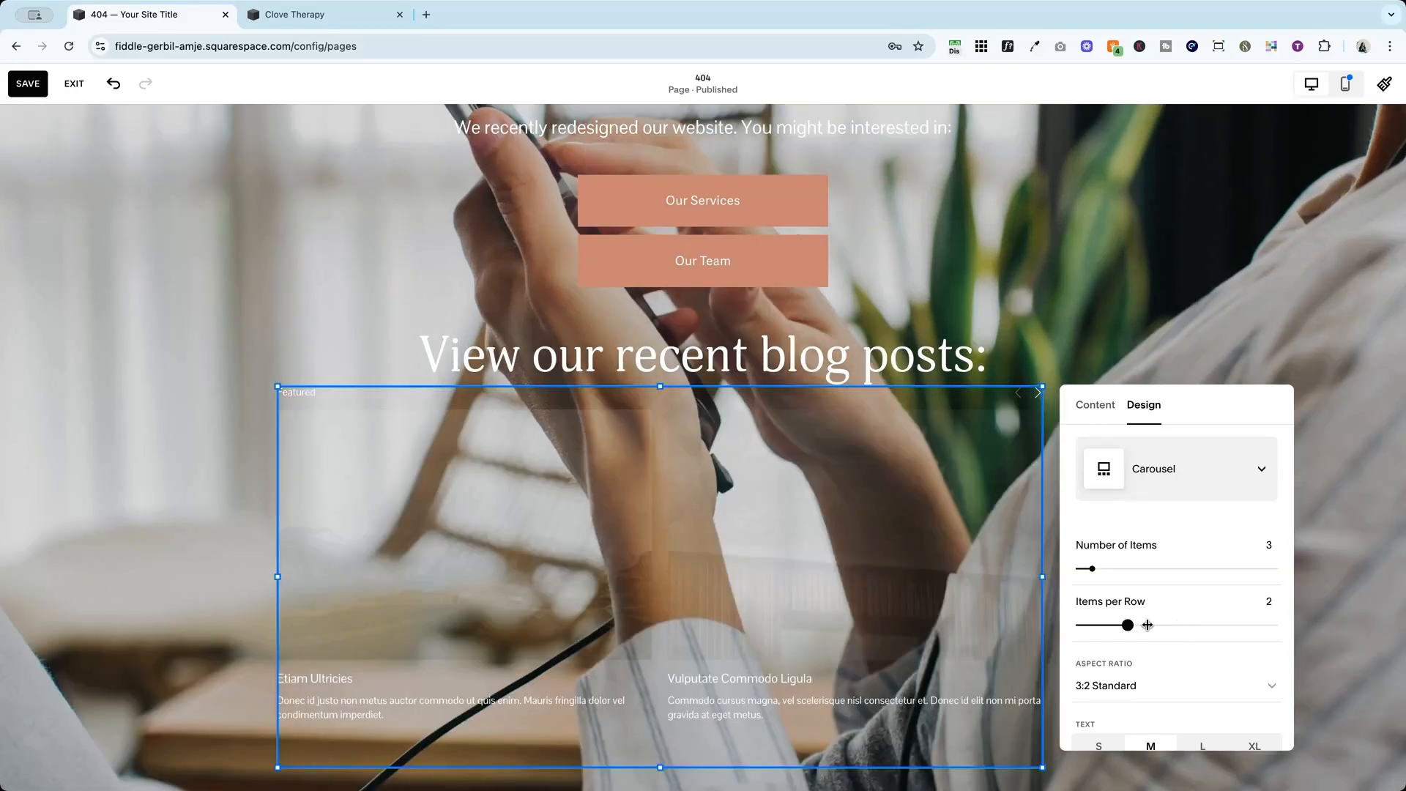
drag(1093, 569, 1138, 568)
Set the Summary block's image aspect ratio to 1:1 Square
scroll(1142, 571, down, 3)
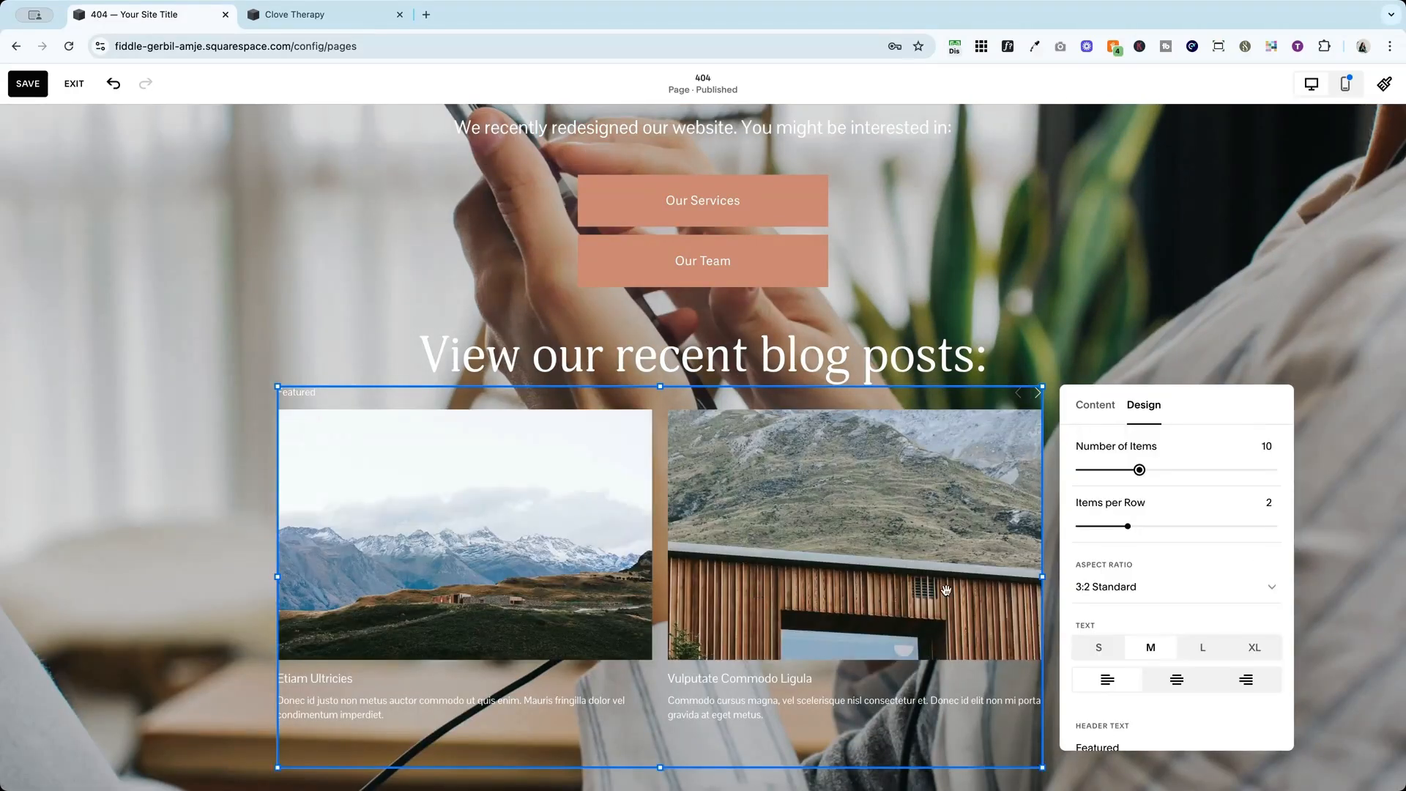
click(1151, 587)
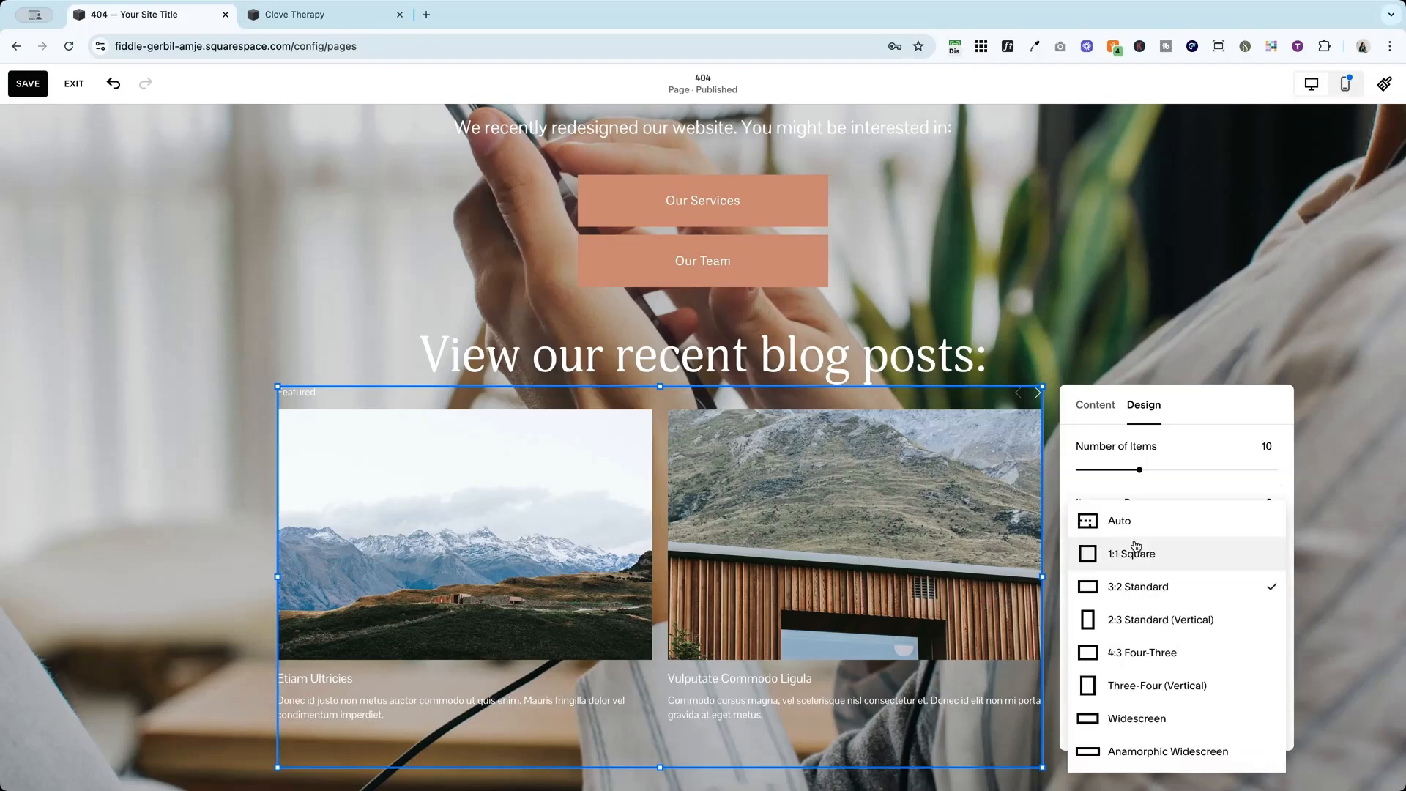
click(1137, 551)
Clear the Summary block's "Featured" header text and turn off its Excerpt element
scroll(1164, 602, down, 2)
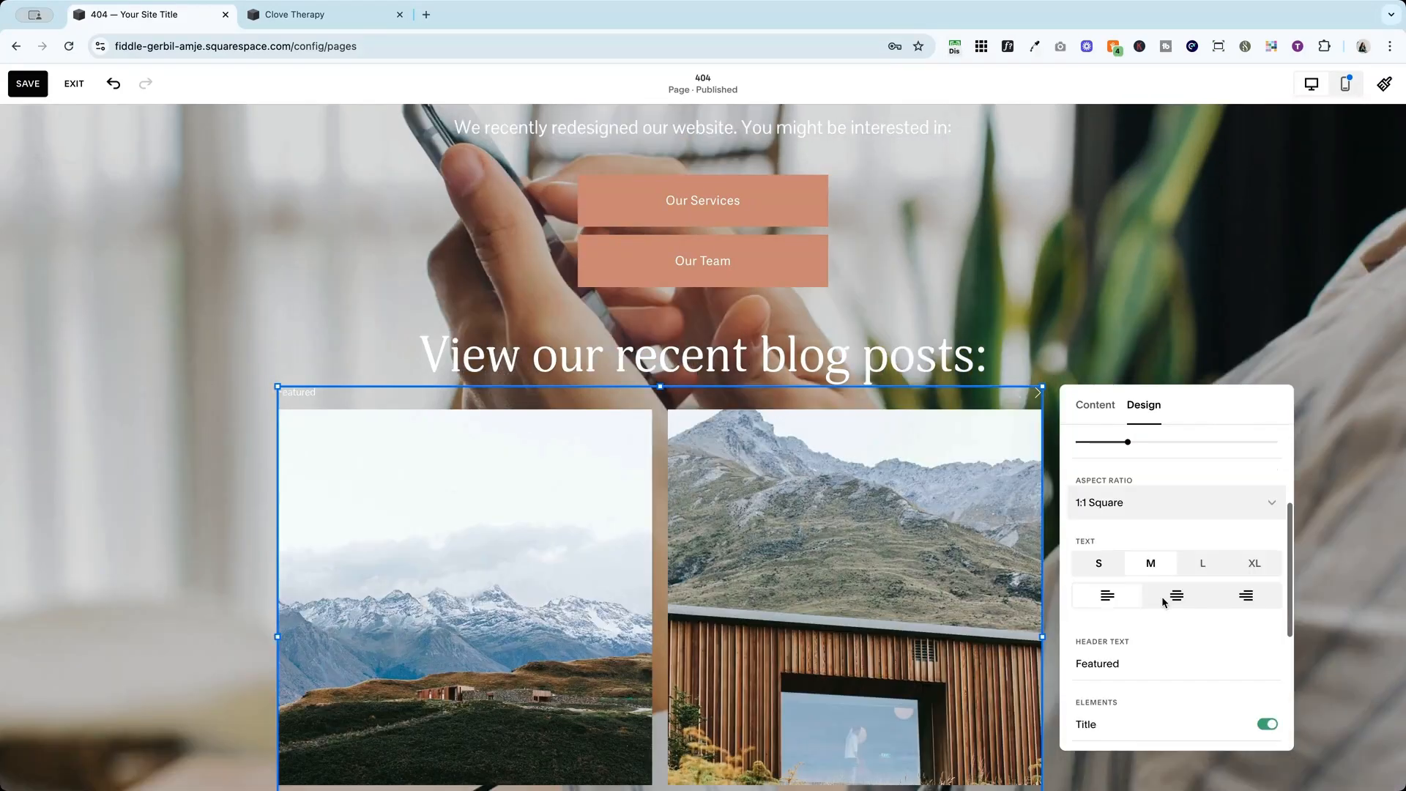
scroll(1039, 634, down, 3)
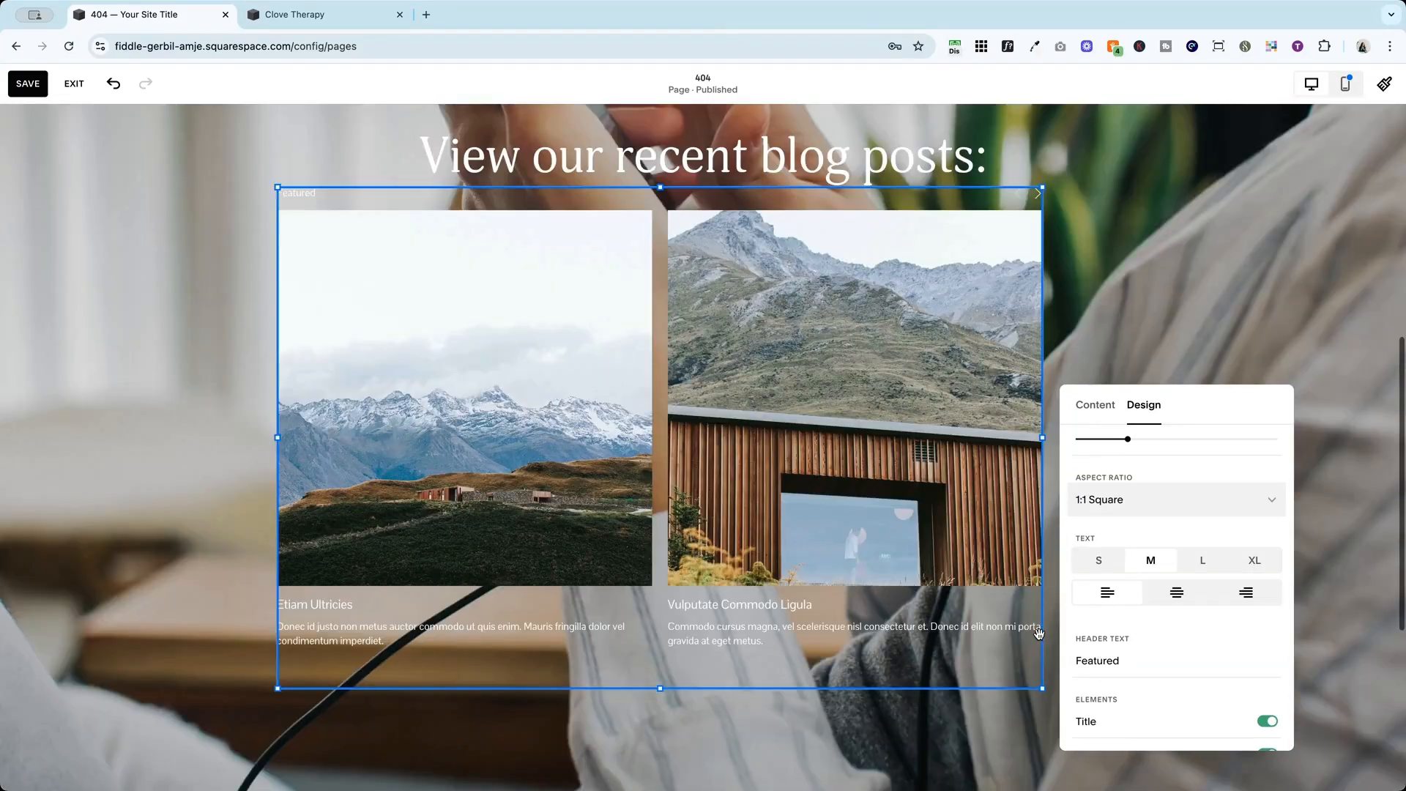
double_click(1098, 660)
key(BackSpace)
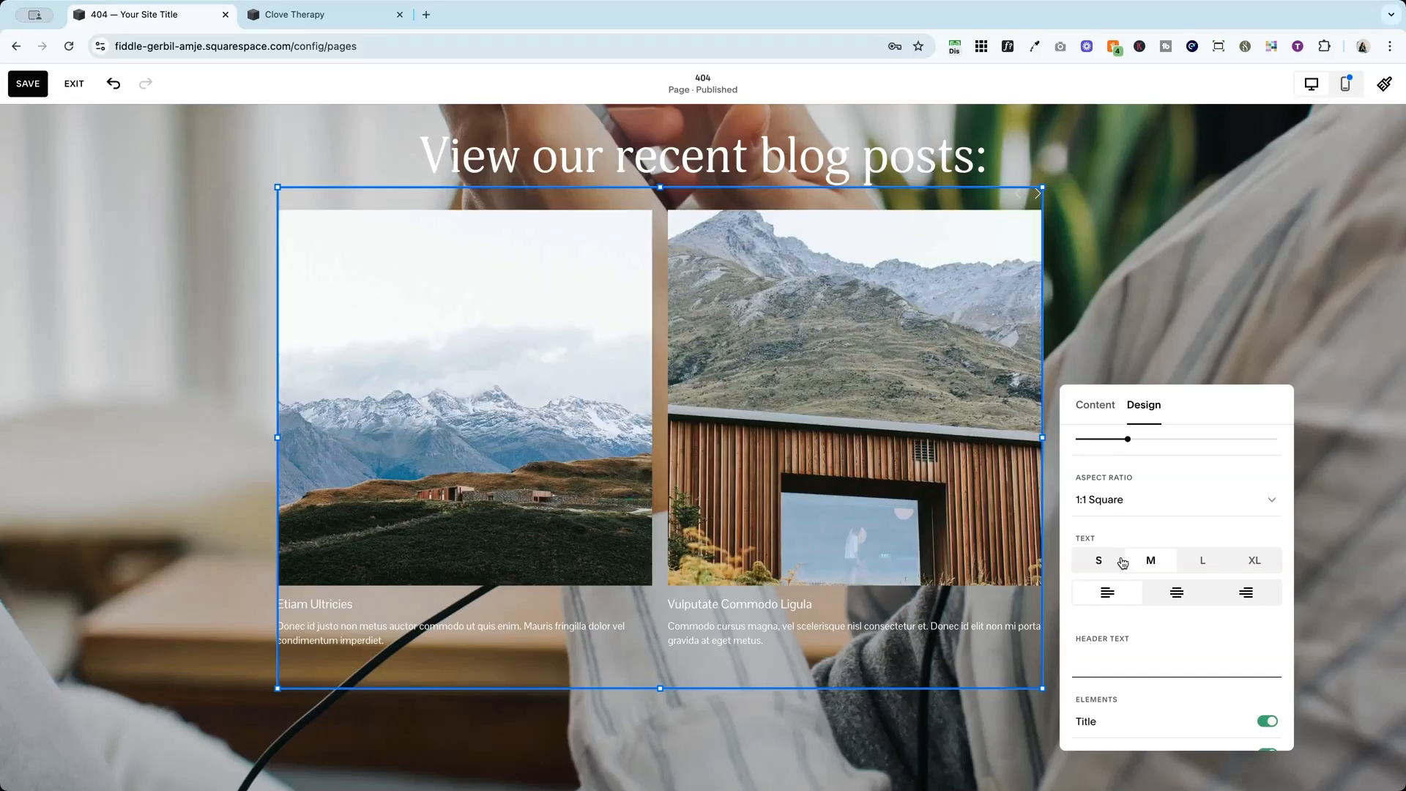
scroll(1123, 564, down, 4)
click(1268, 518)
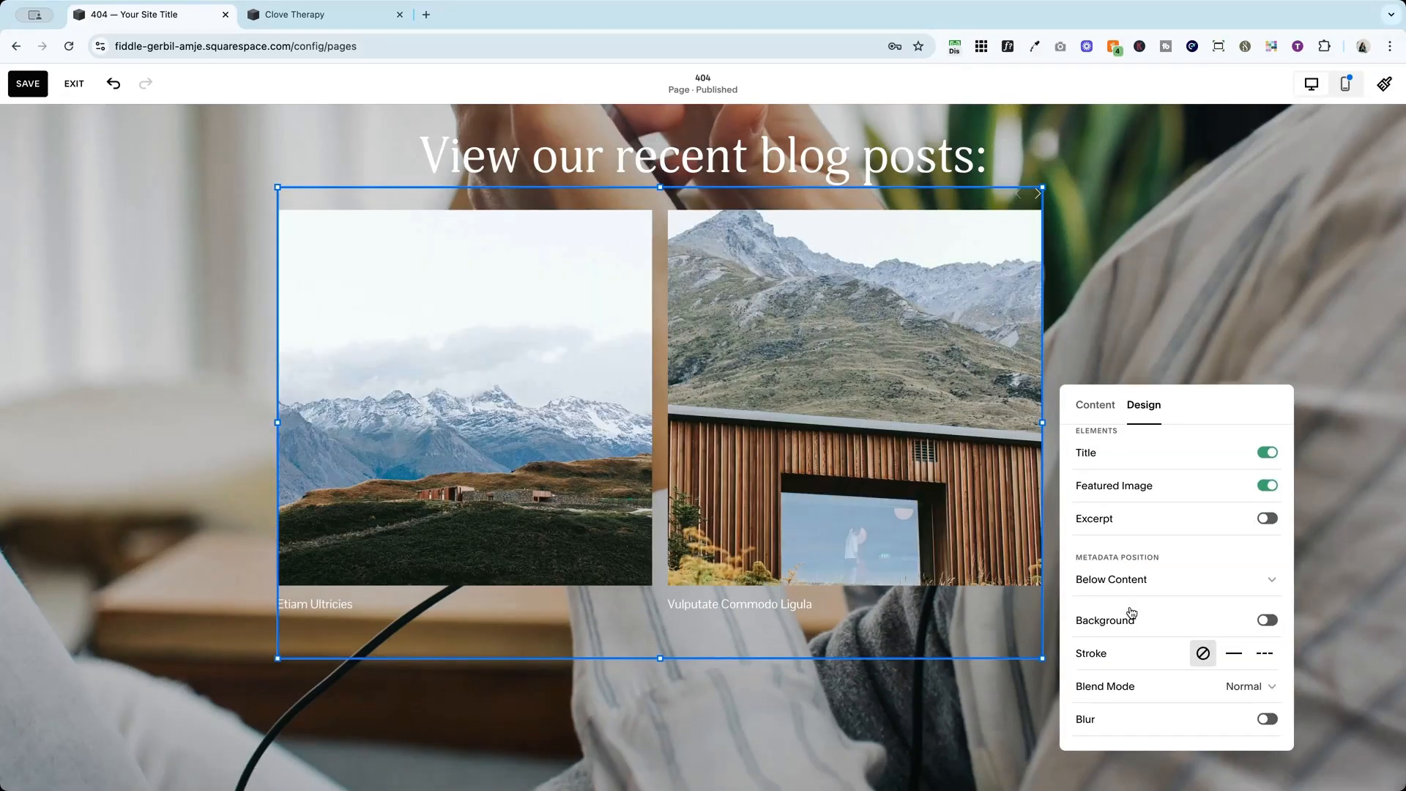
Choose the Blog page as the Summary block's content source
click(1095, 405)
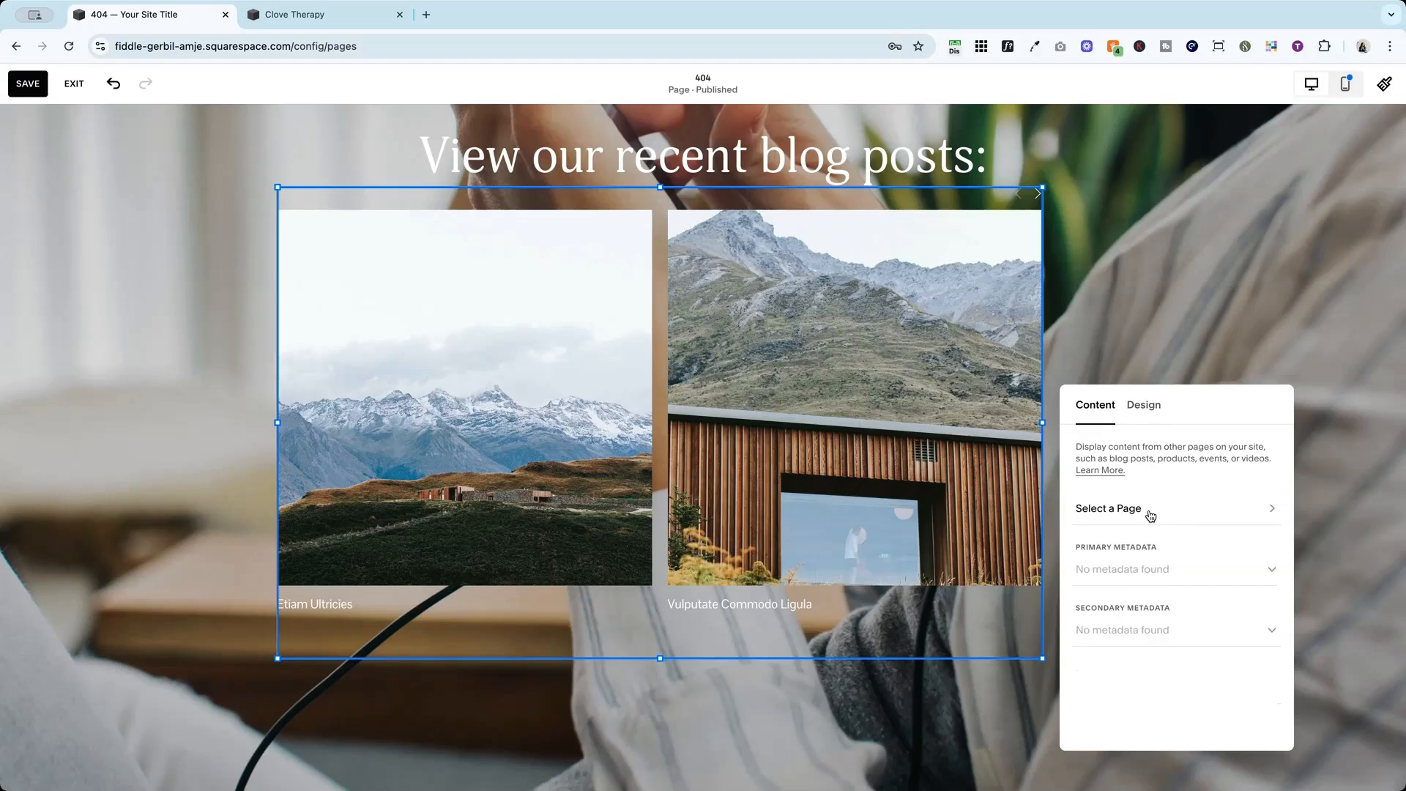
click(1151, 513)
click(1260, 482)
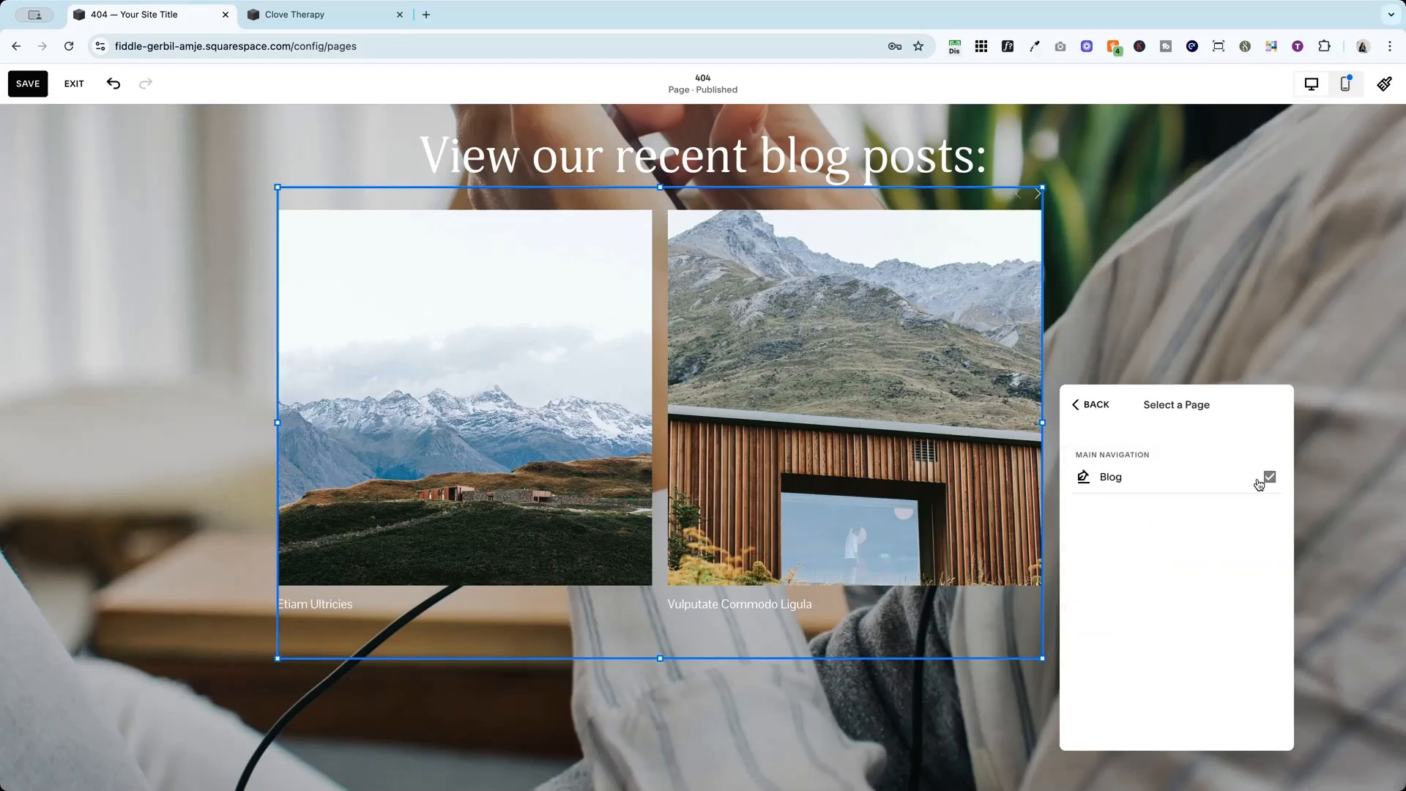
click(1082, 404)
Try the XL text size on the Summary block, settling on L
click(1142, 403)
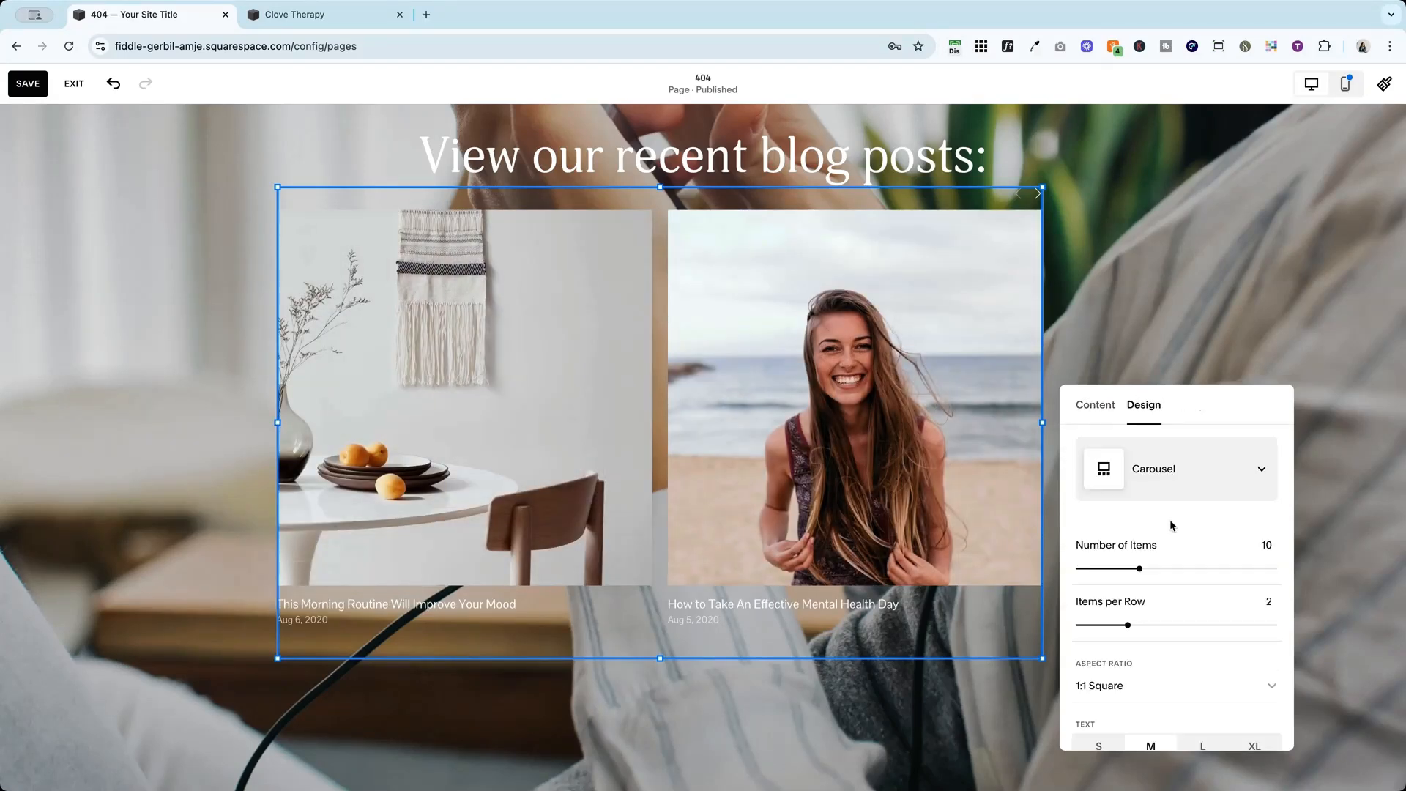
scroll(1254, 518, down, 3)
click(1254, 516)
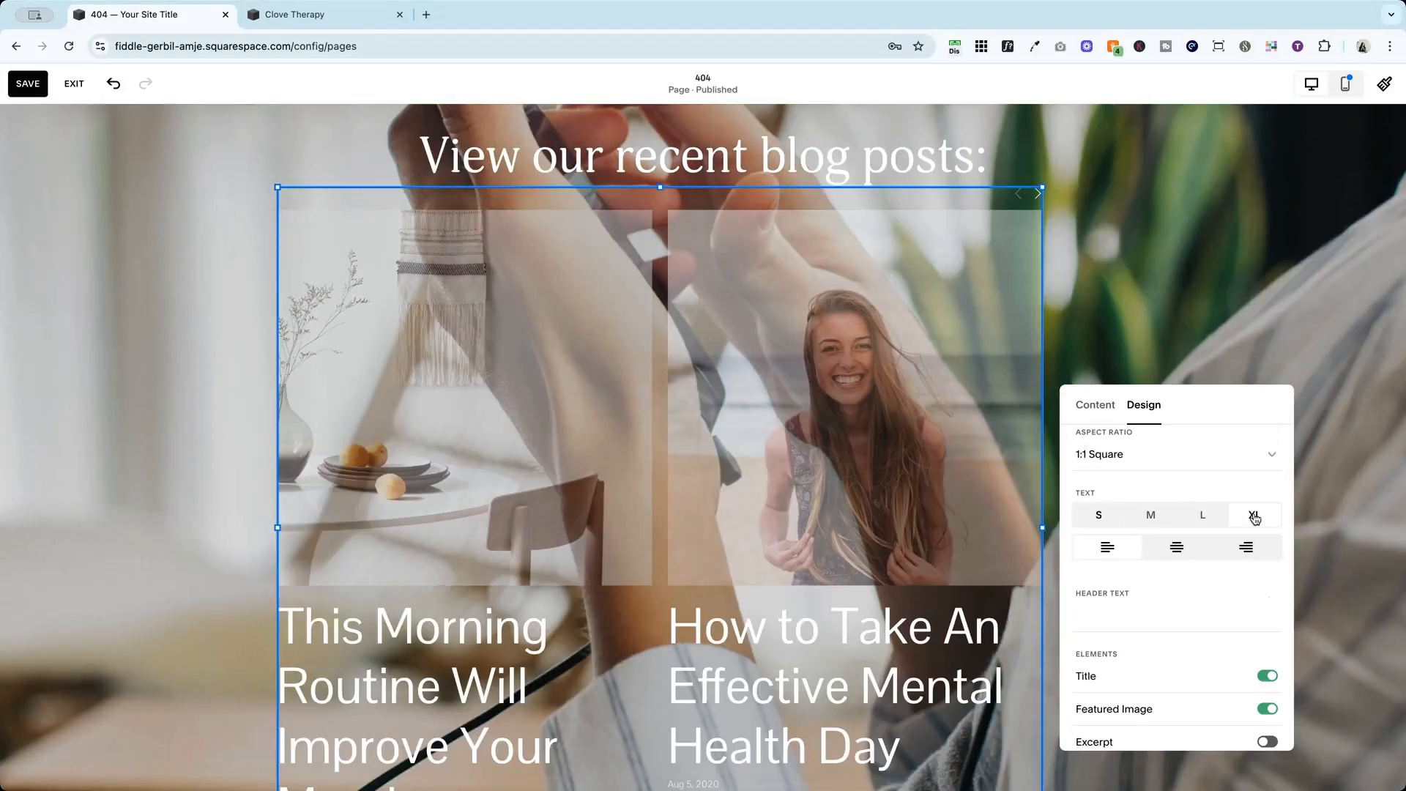
click(1175, 521)
click(1196, 519)
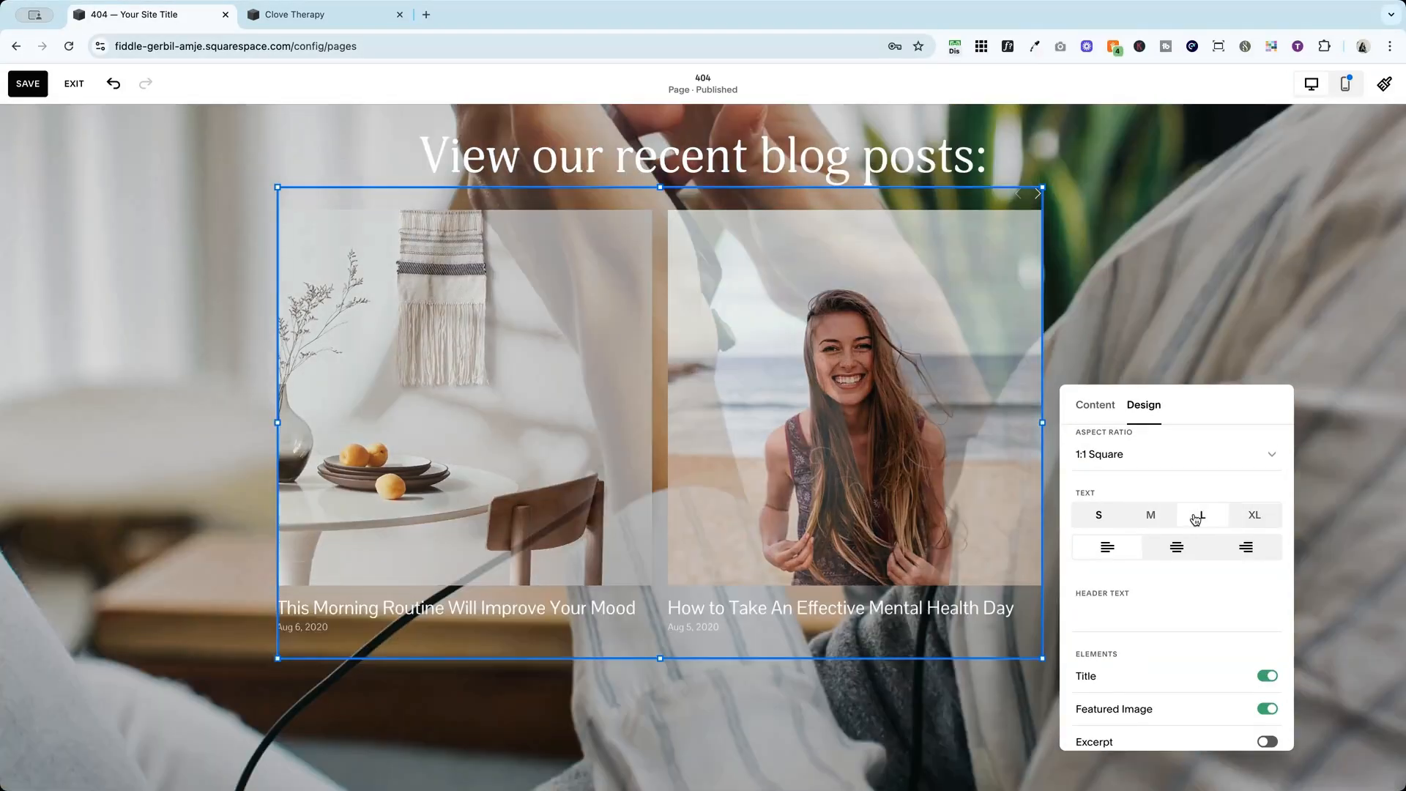
Set the Summary block's primary metadata to None and centre the block under the blog posts heading
scroll(1162, 565, down, 2)
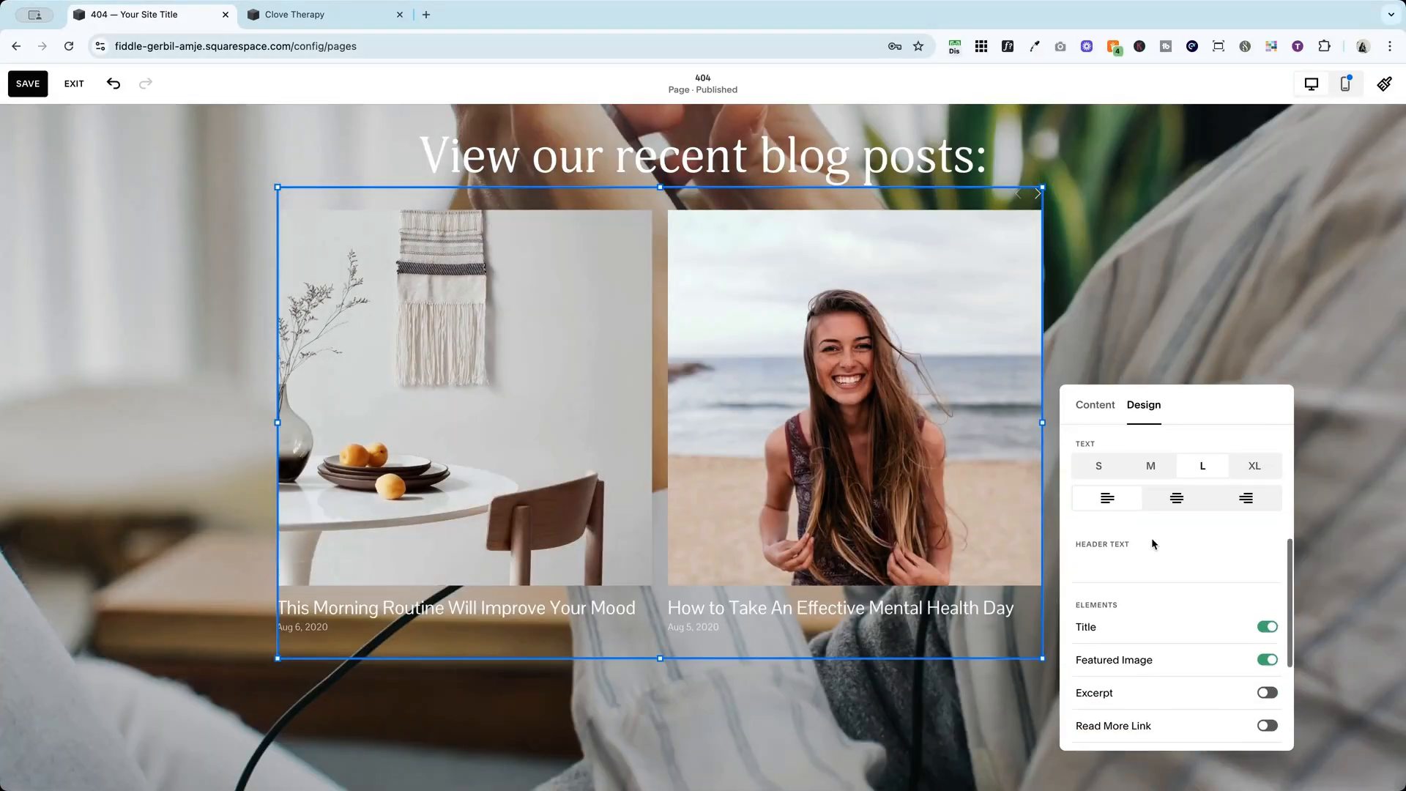
scroll(1160, 567, down, 3)
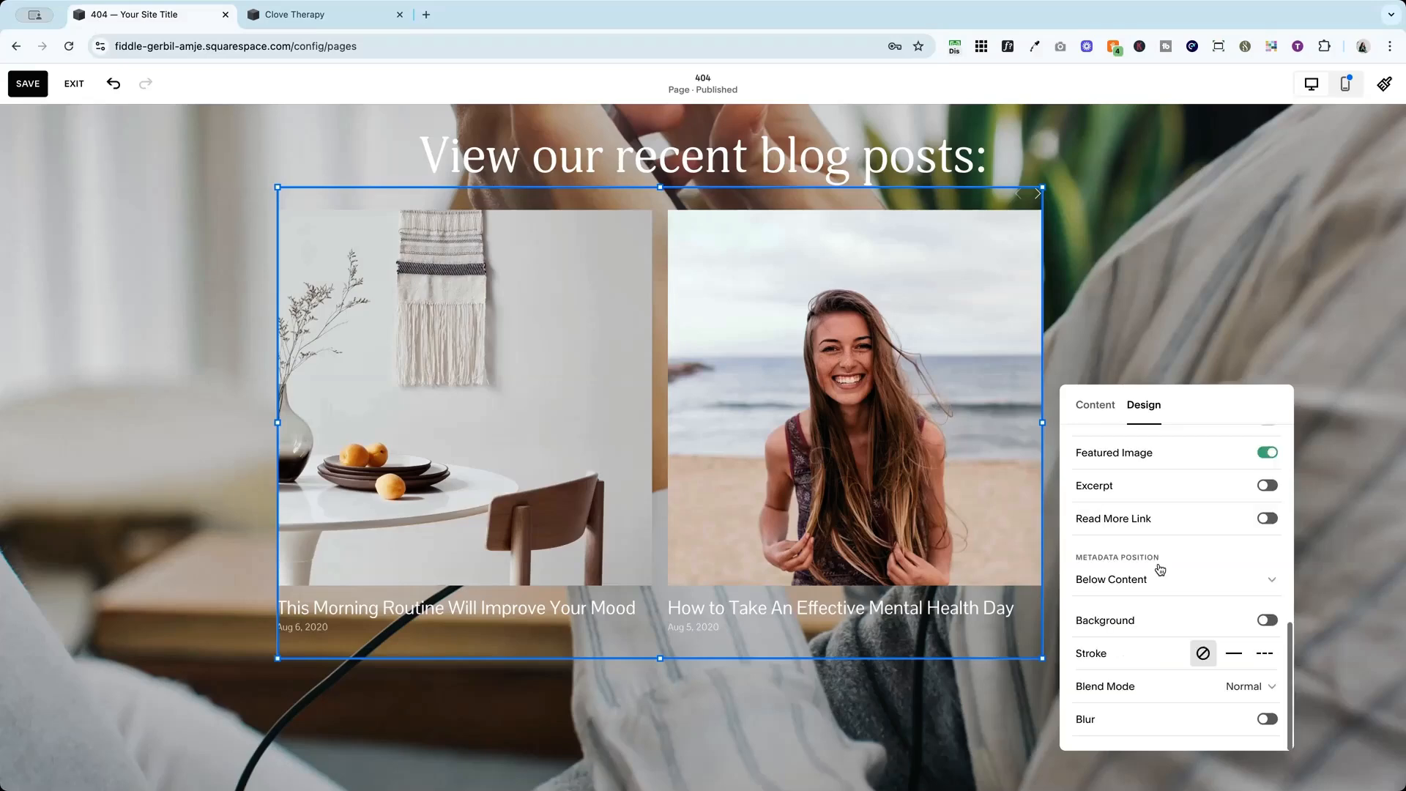
click(1095, 405)
click(1135, 575)
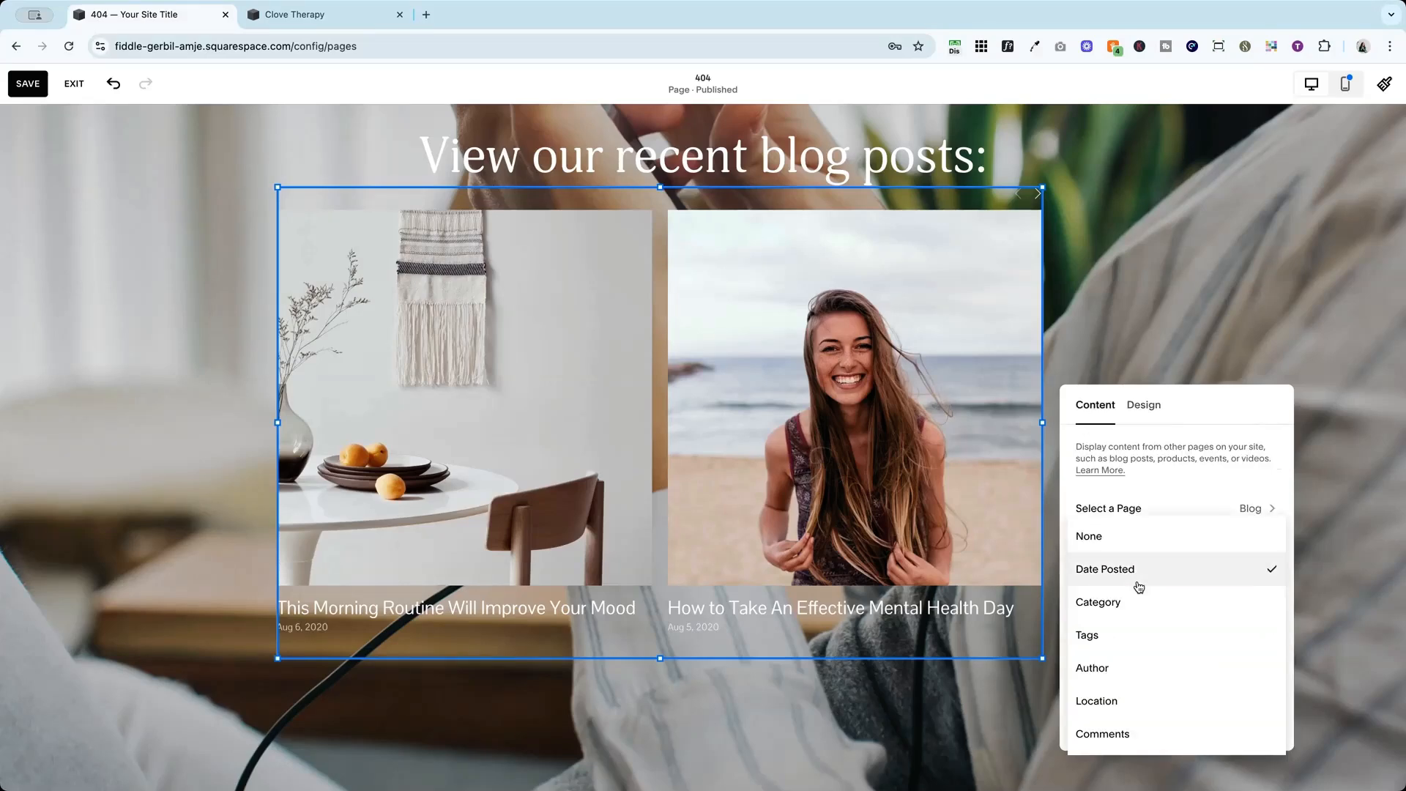
click(1089, 536)
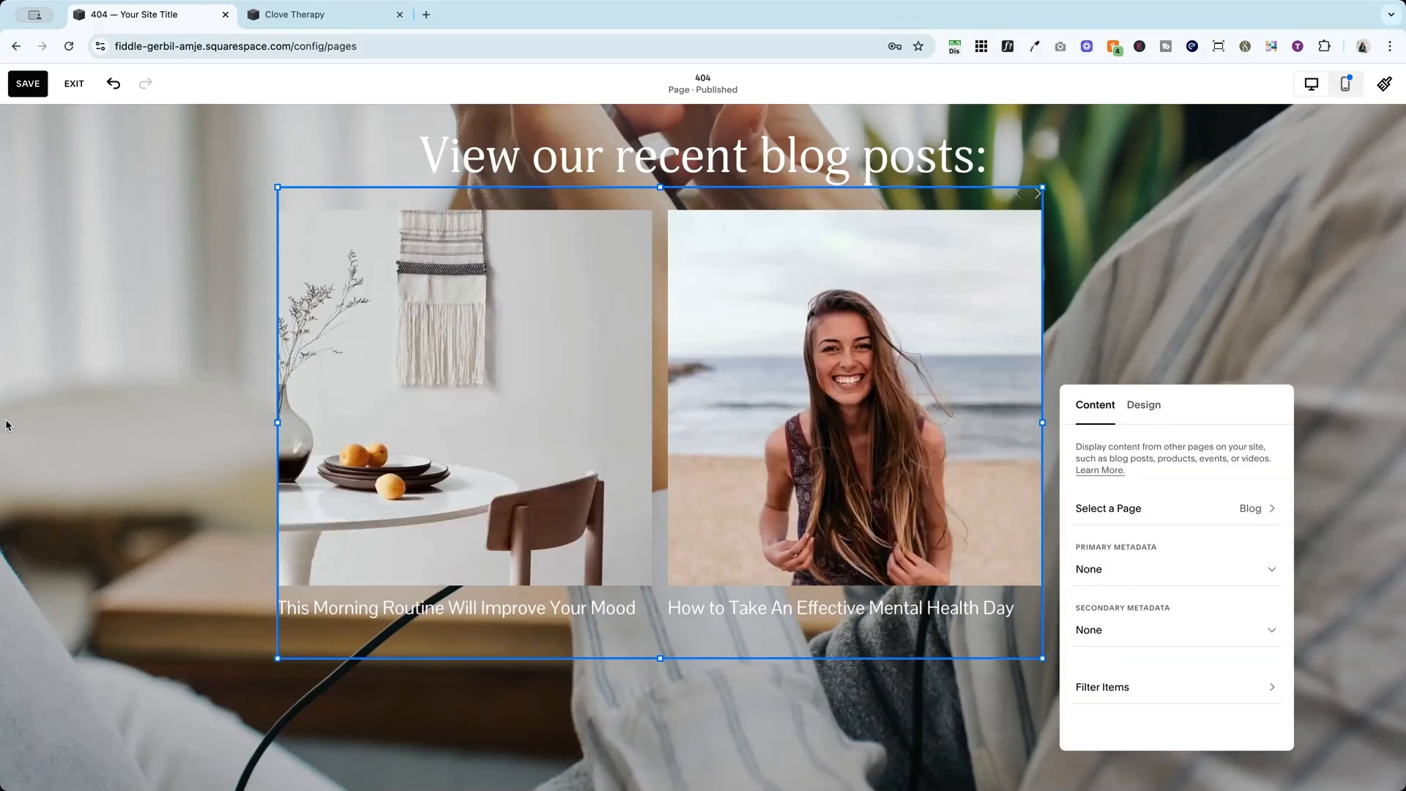
click(10, 417)
drag(960, 306, 989, 309)
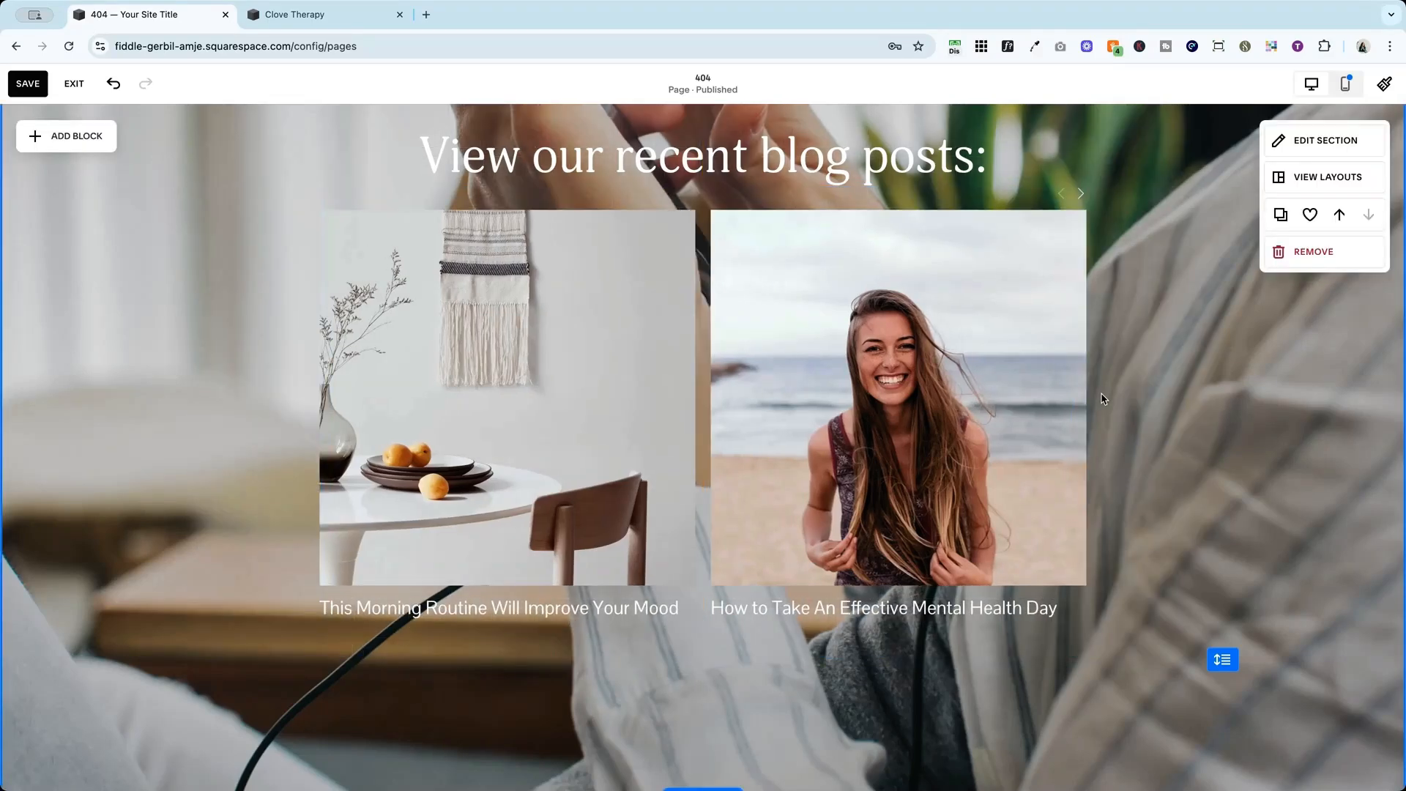
Set the 404 page section's height to S
scroll(1104, 398, up, 7)
scroll(1103, 398, down, 1)
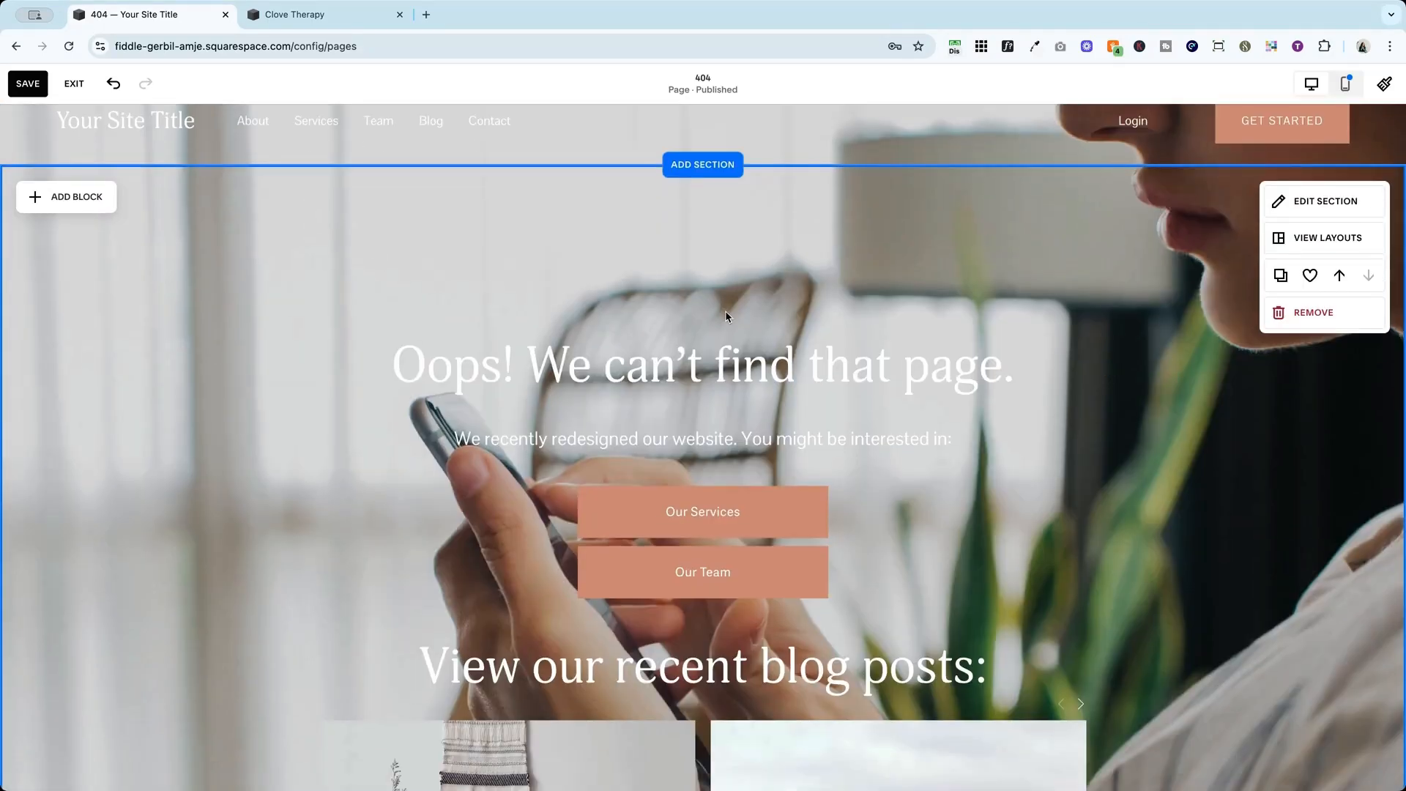
drag(725, 316, 732, 302)
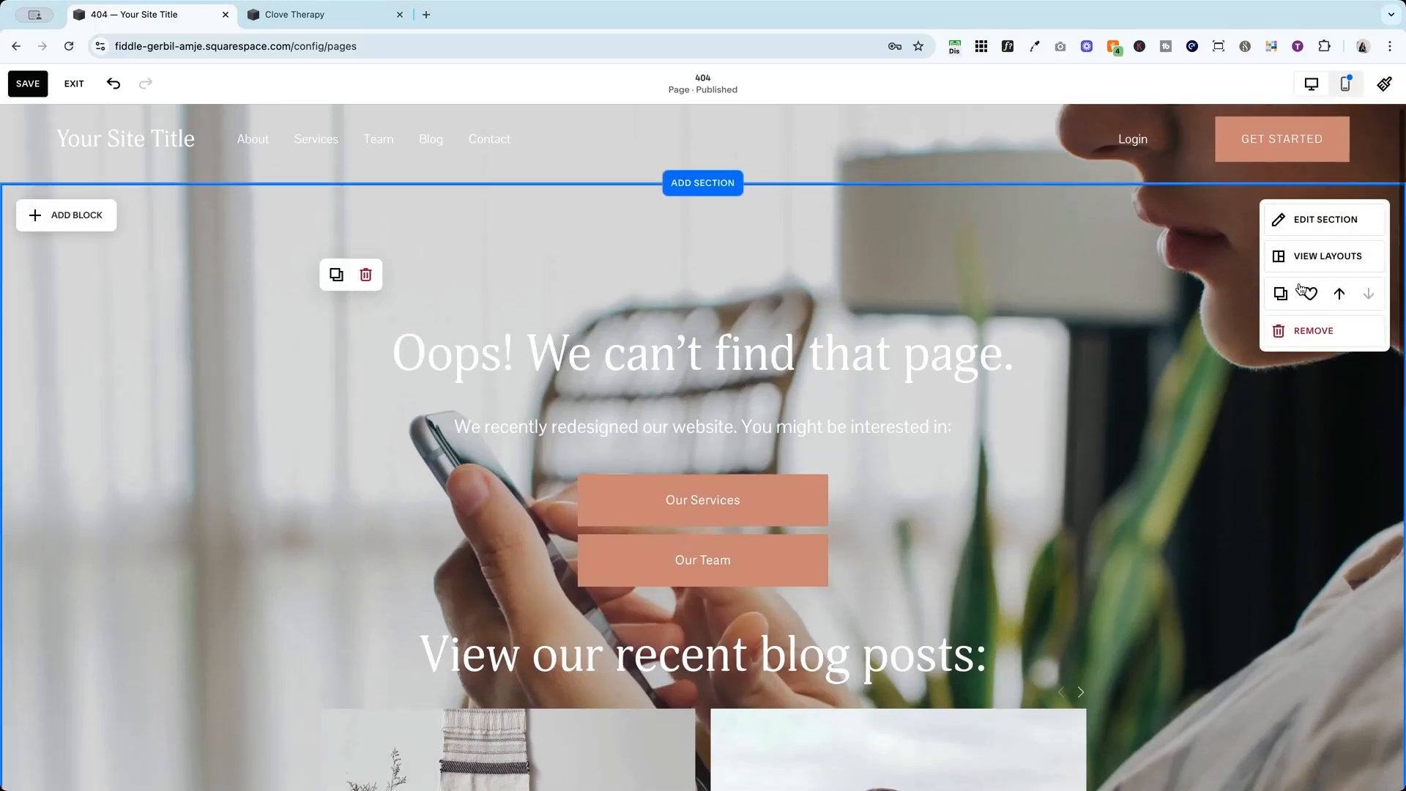
click(1315, 232)
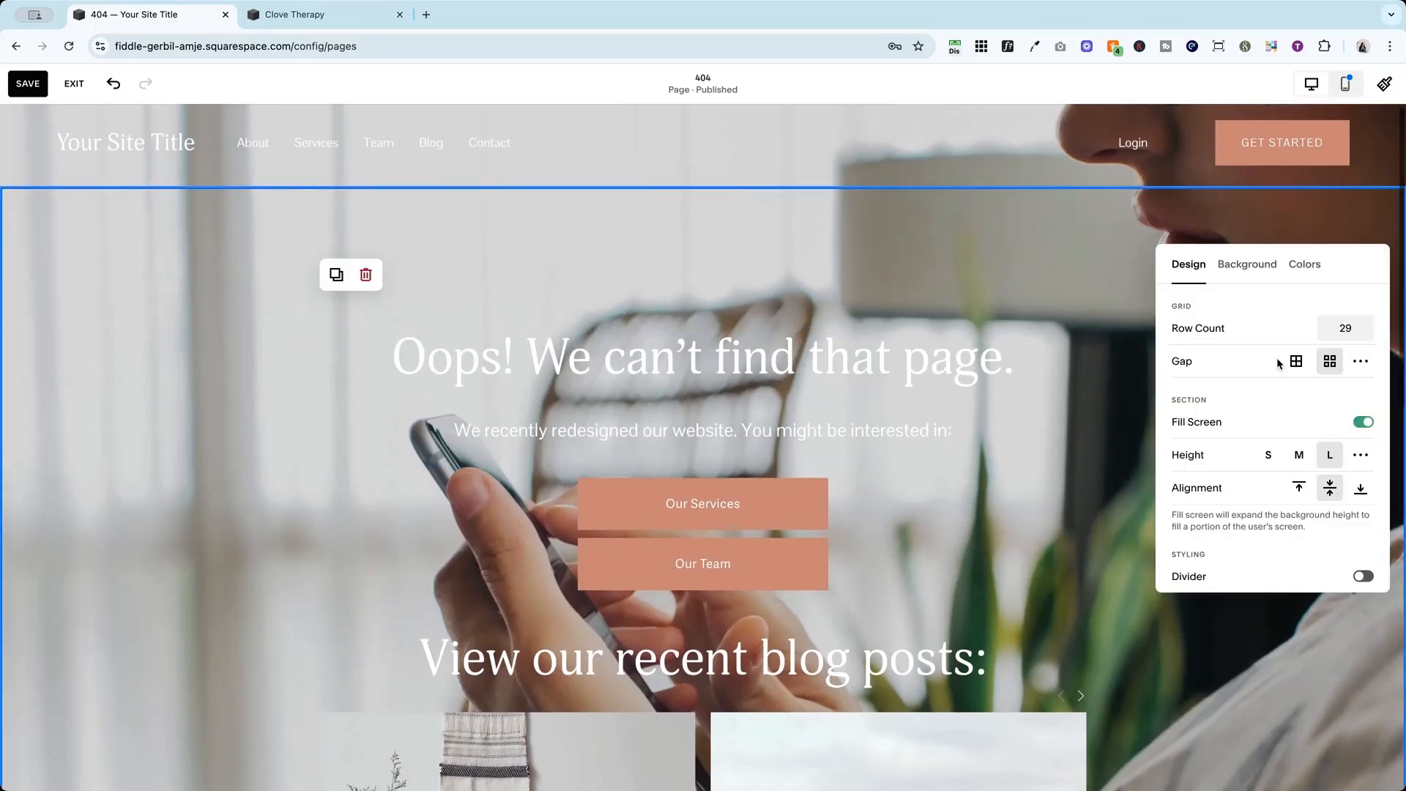
click(1268, 455)
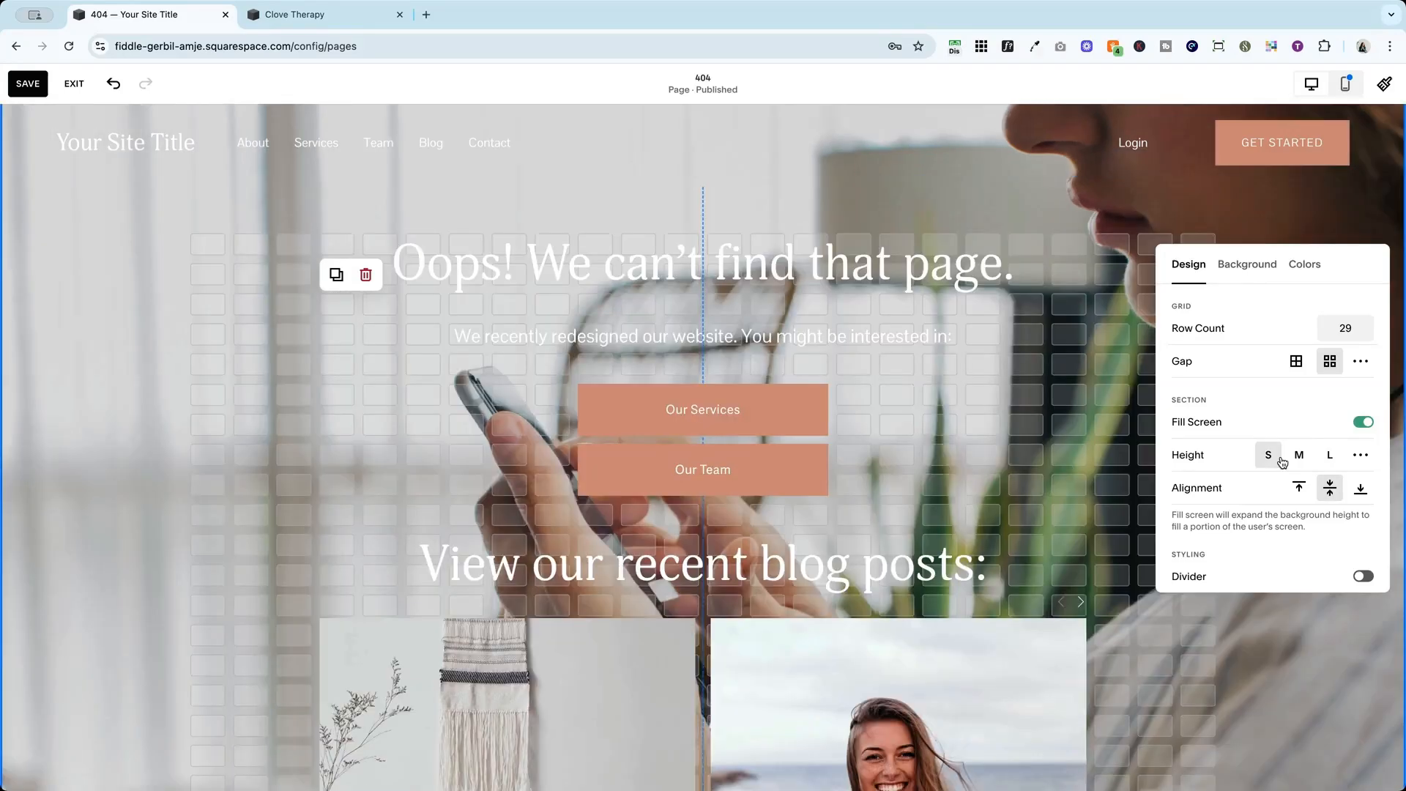
Set the 404 section's background image overlay opacity to 43% and save the page
click(28, 83)
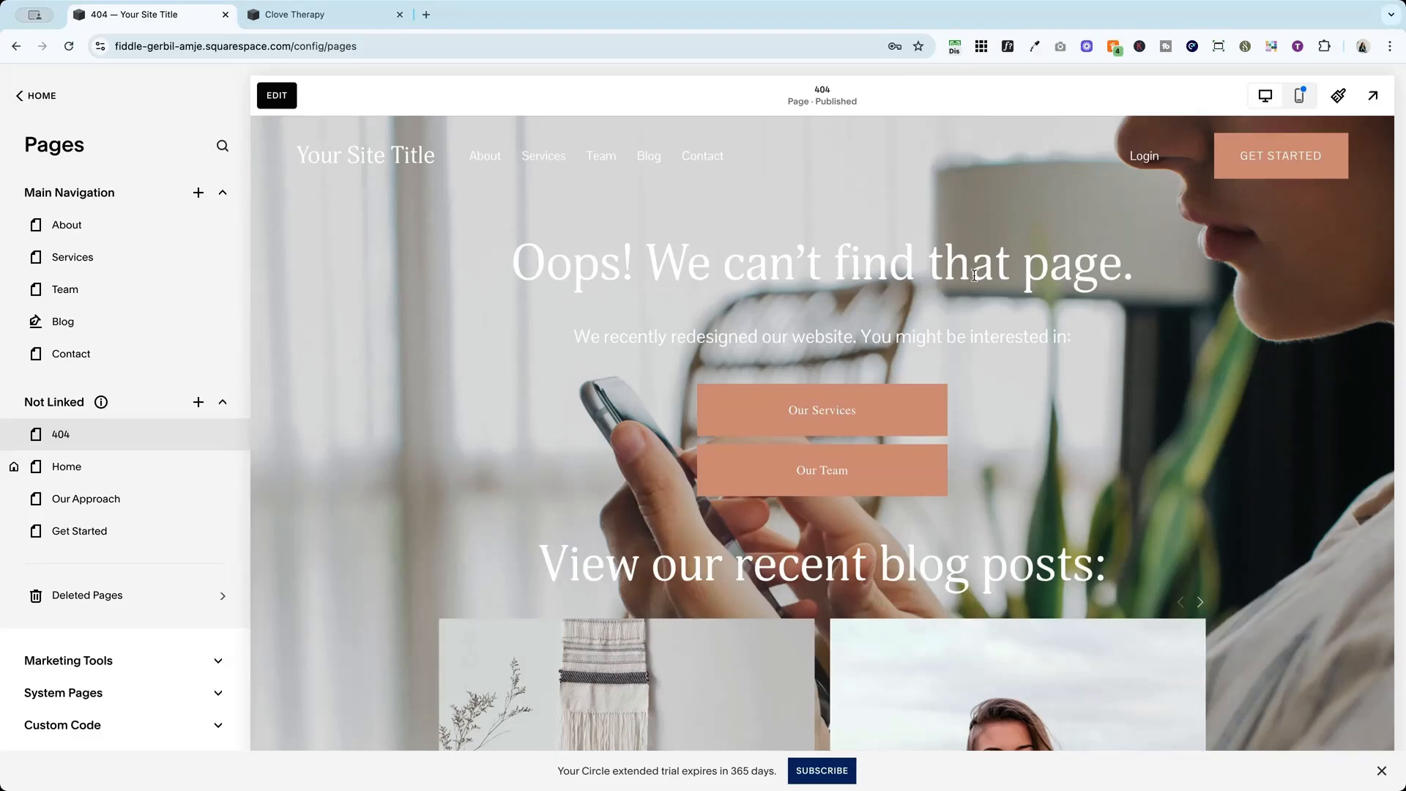
click(277, 95)
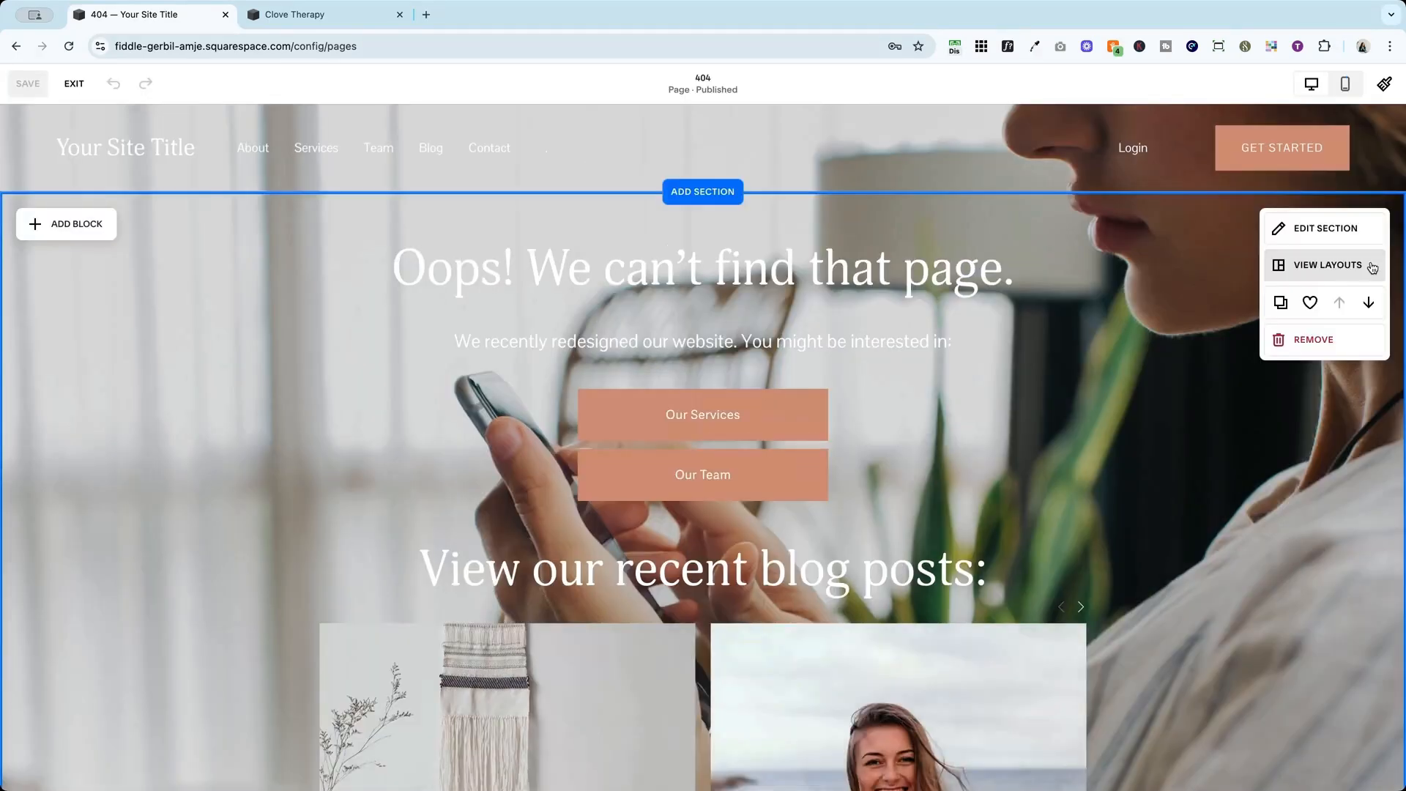
click(1349, 242)
click(1245, 270)
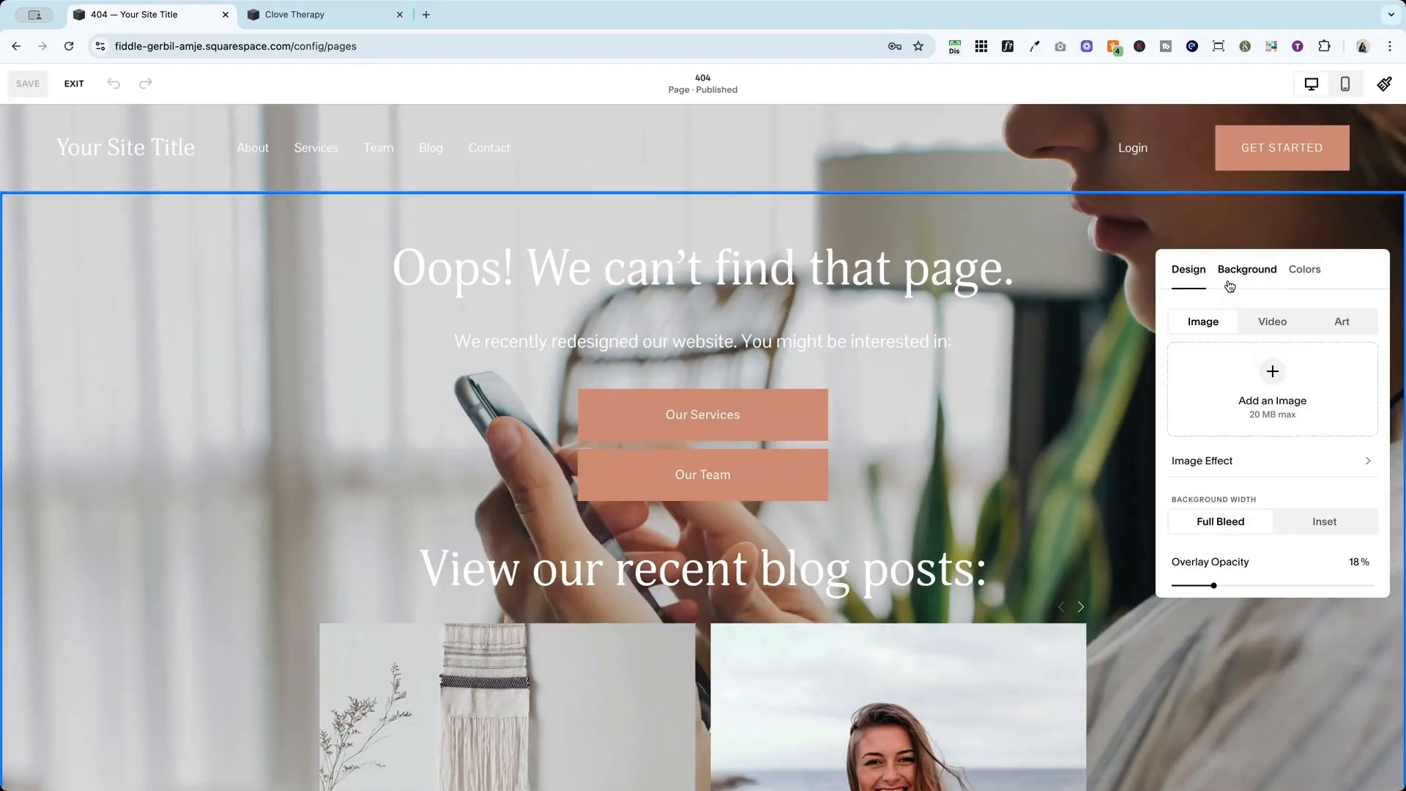
click(1305, 270)
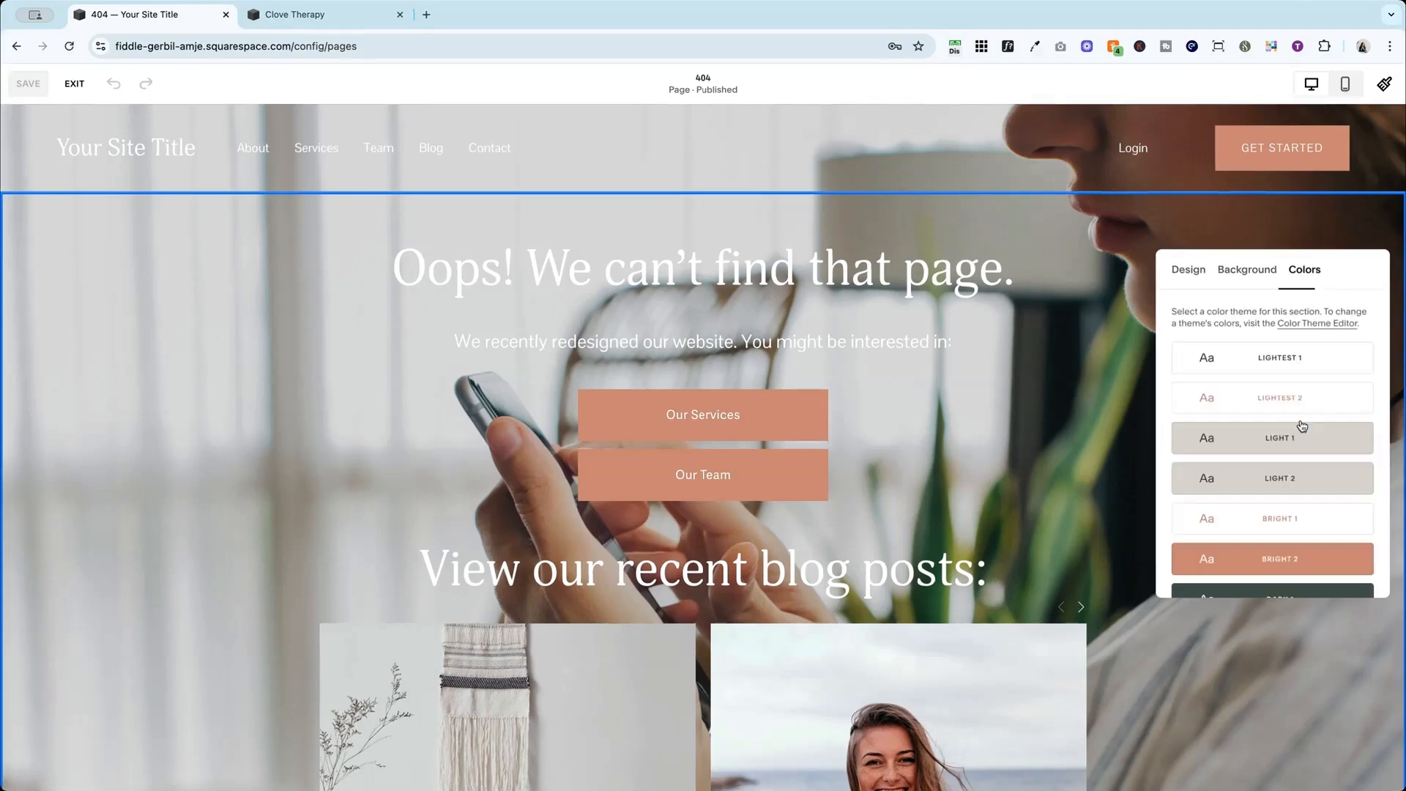
scroll(1301, 546, down, 3)
click(1254, 269)
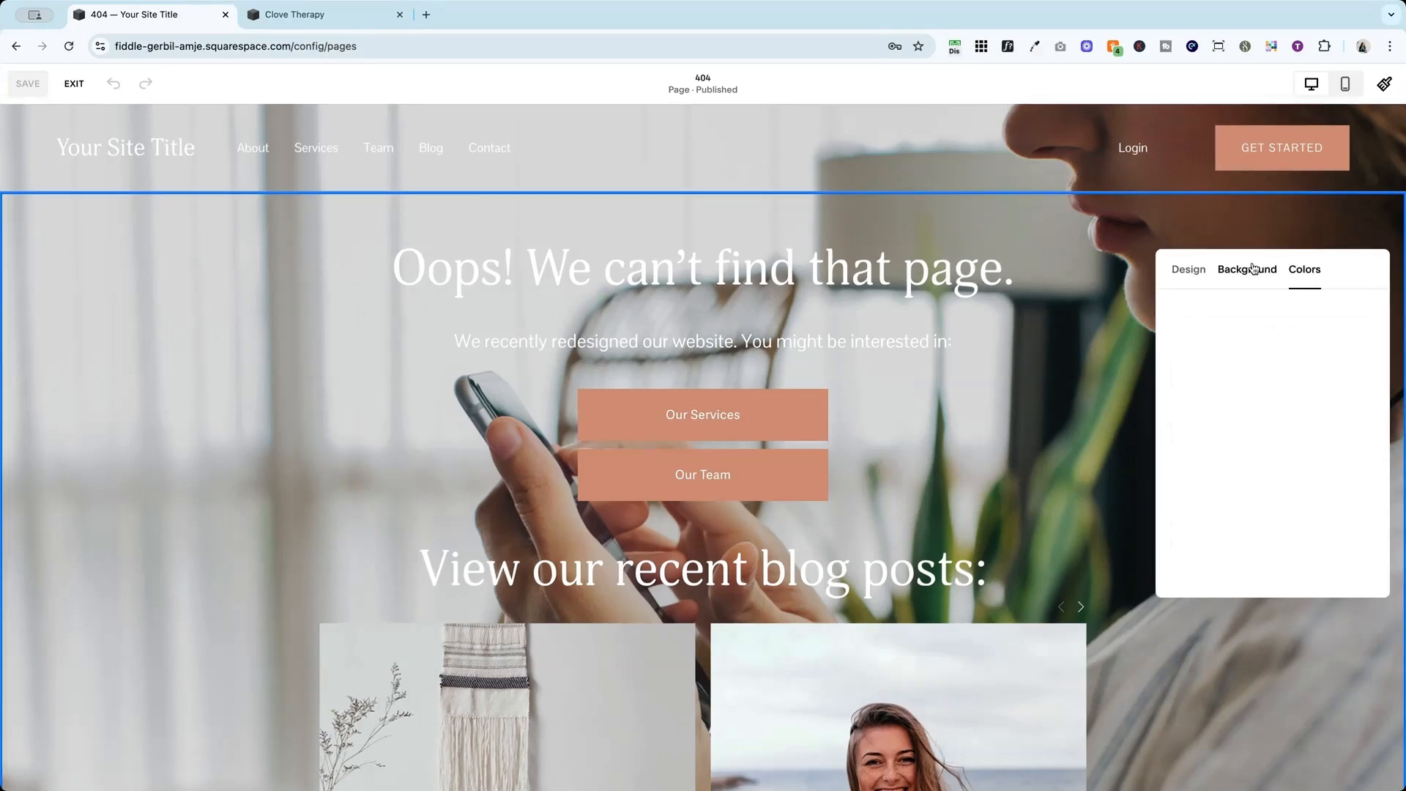
drag(1202, 572, 1270, 572)
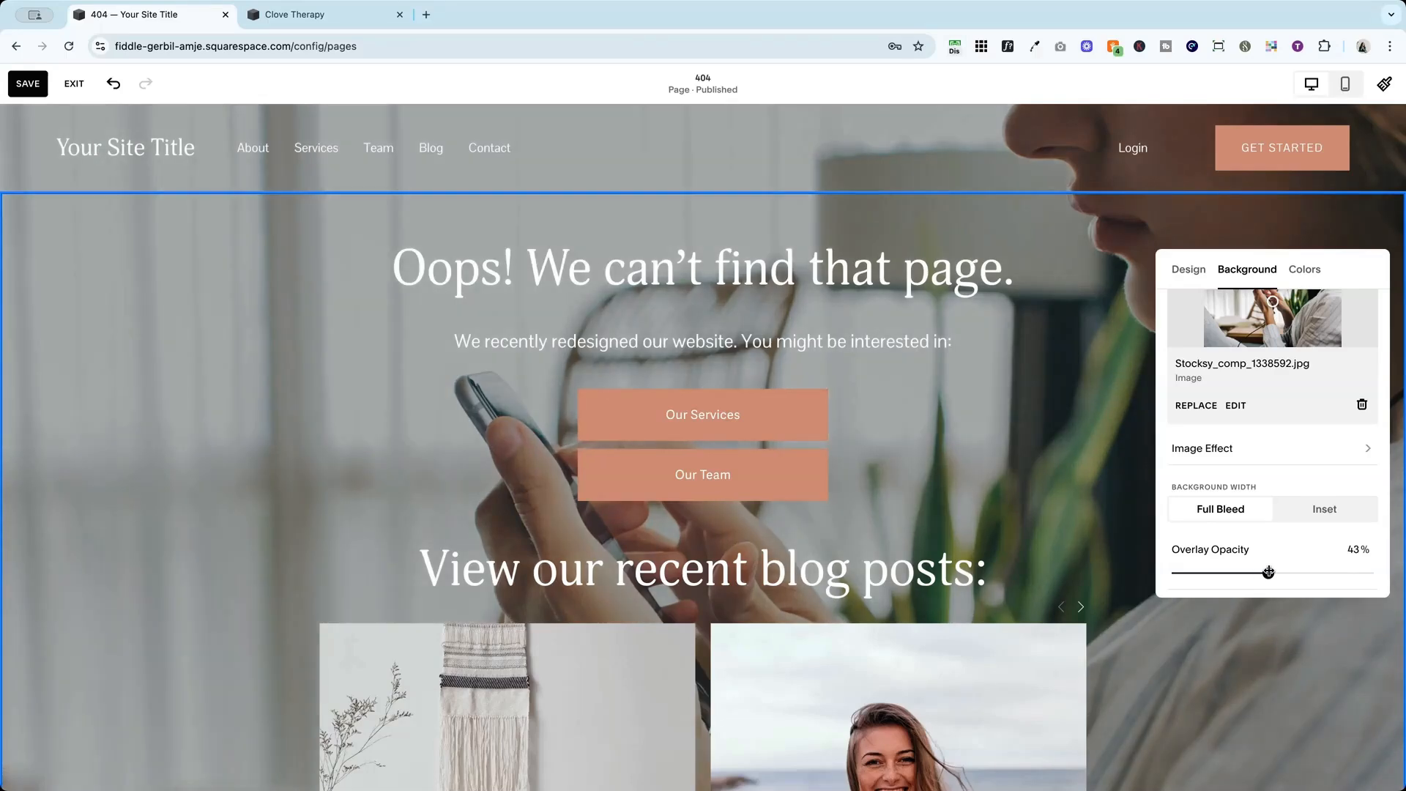
click(264, 435)
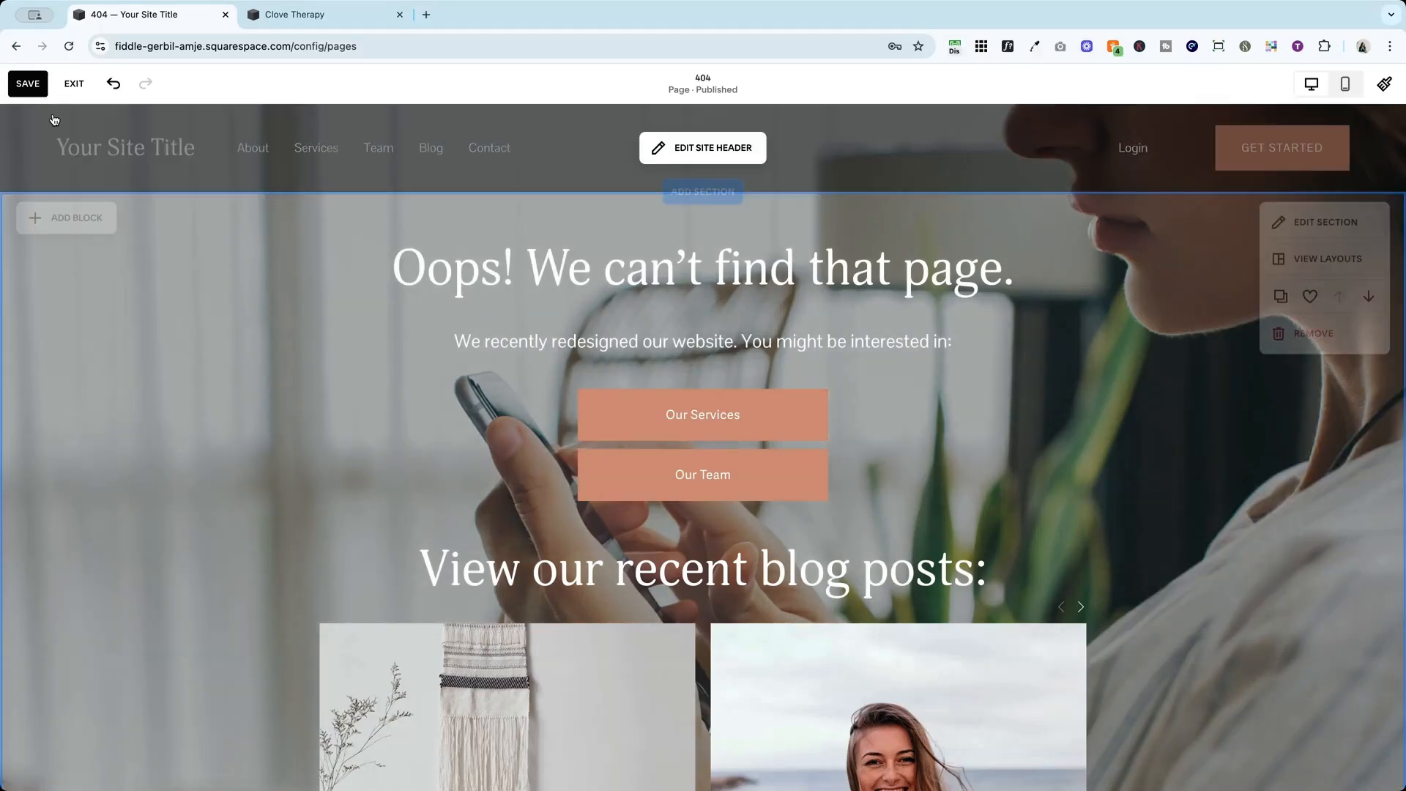
click(28, 84)
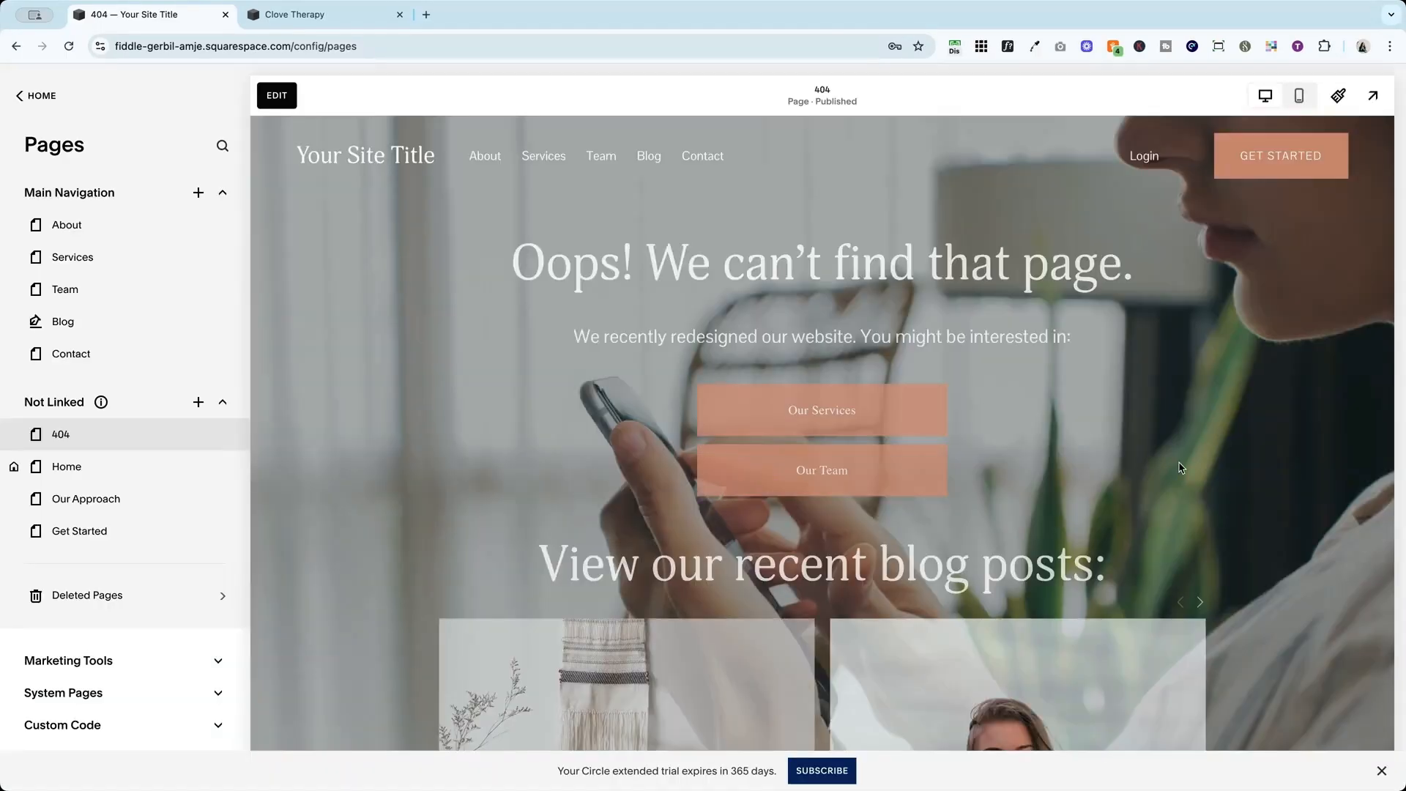
Reduce the "View our recent blog posts:" text to the Heading 3 style and save the page
scroll(1179, 466, down, 3)
scroll(1178, 464, down, 3)
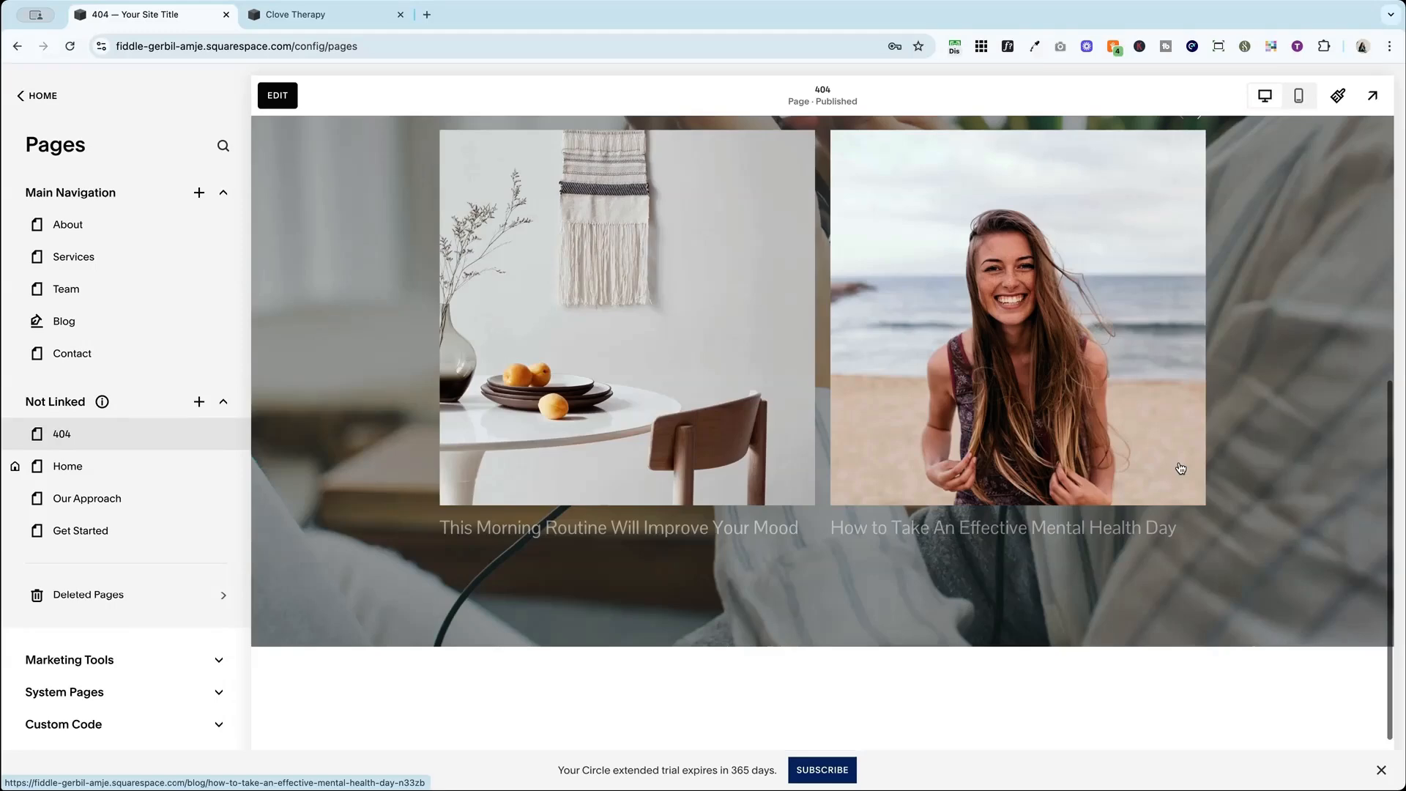
scroll(1177, 464, up, 7)
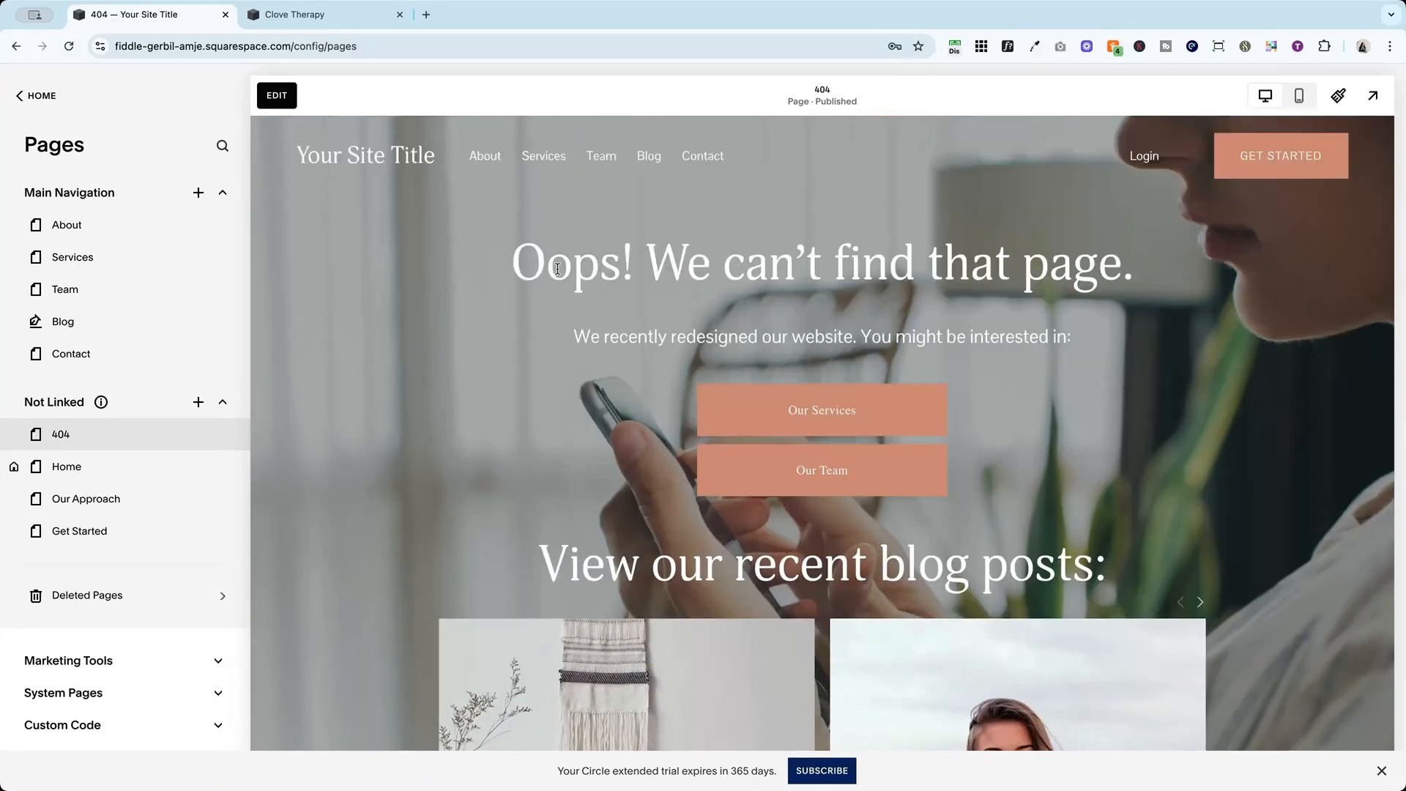
click(557, 269)
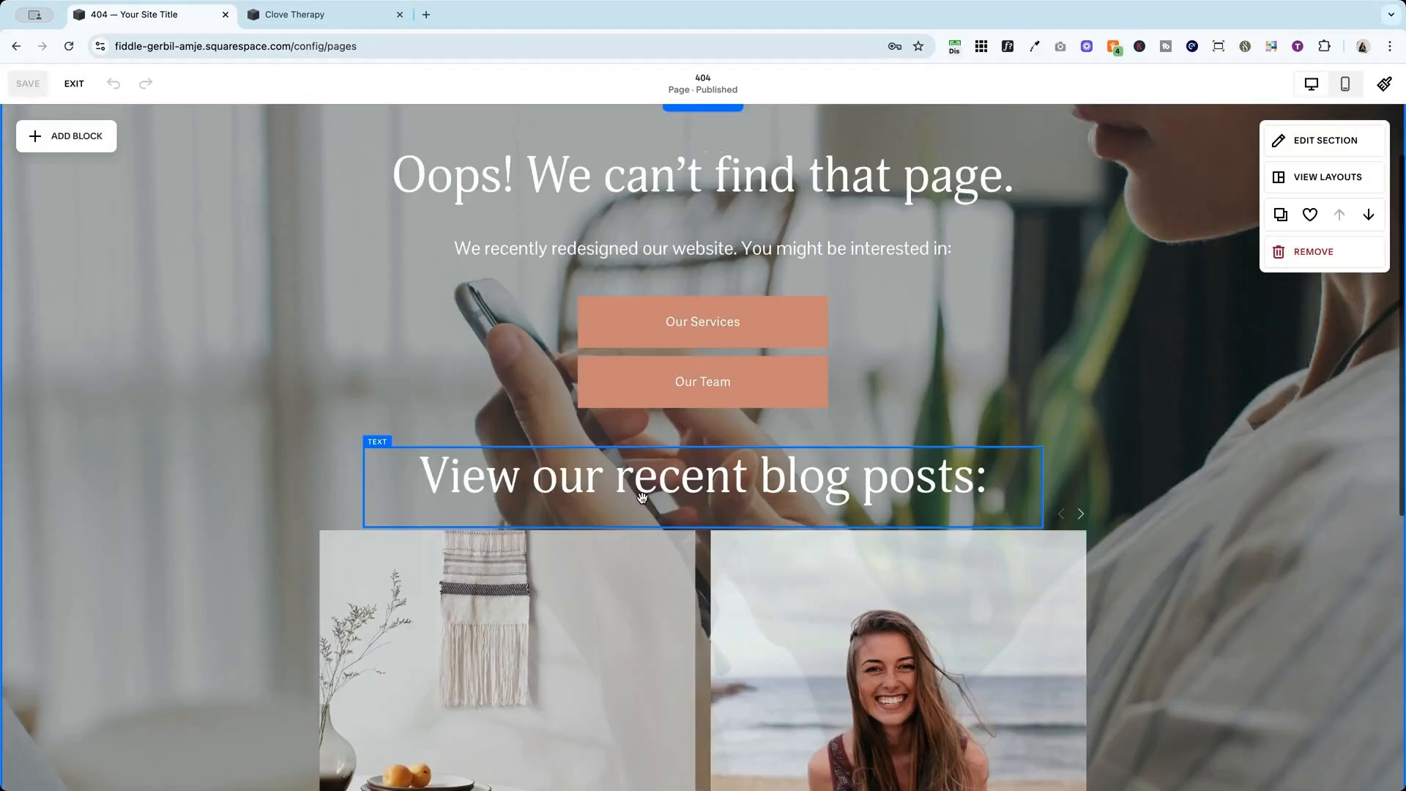
triple_click(642, 498)
click(433, 405)
click(392, 509)
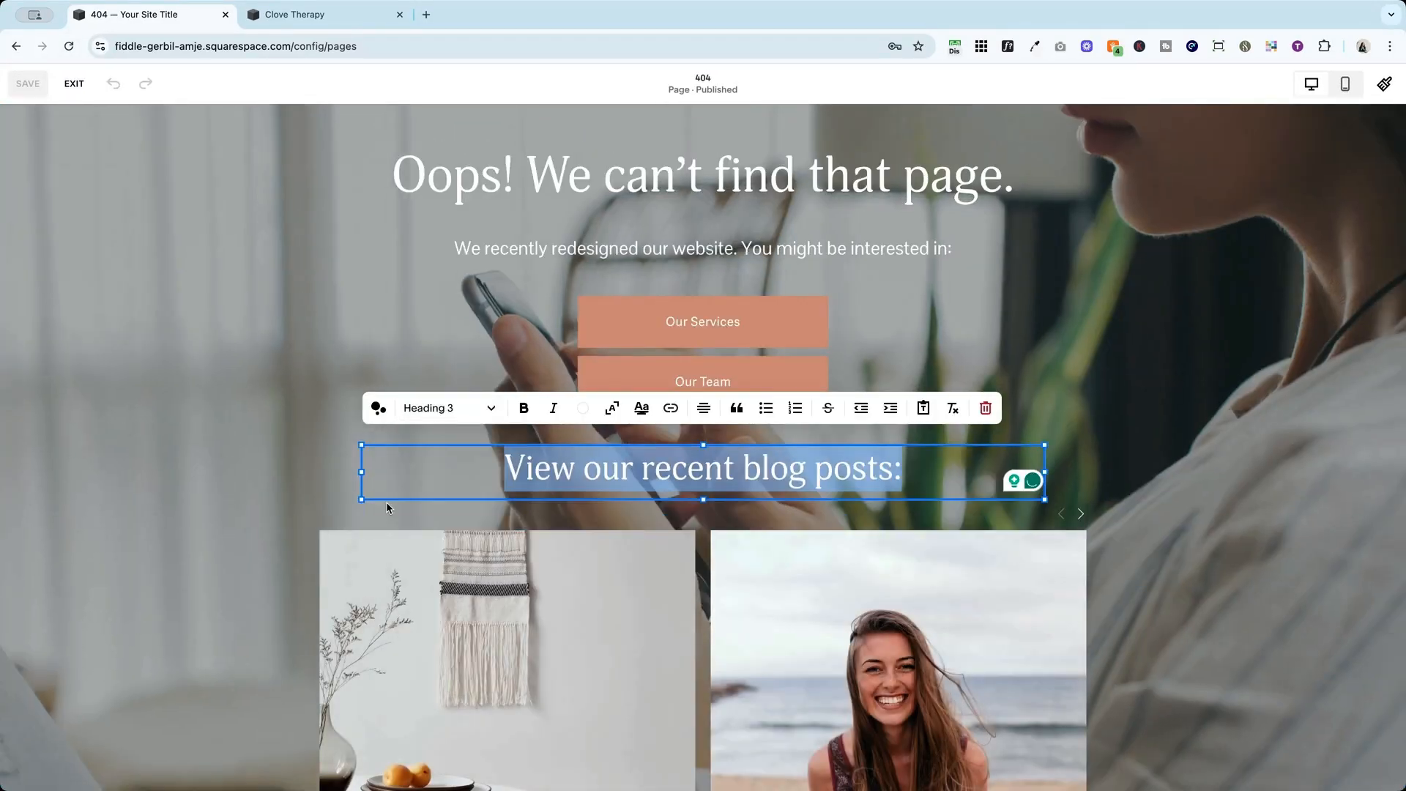
click(386, 508)
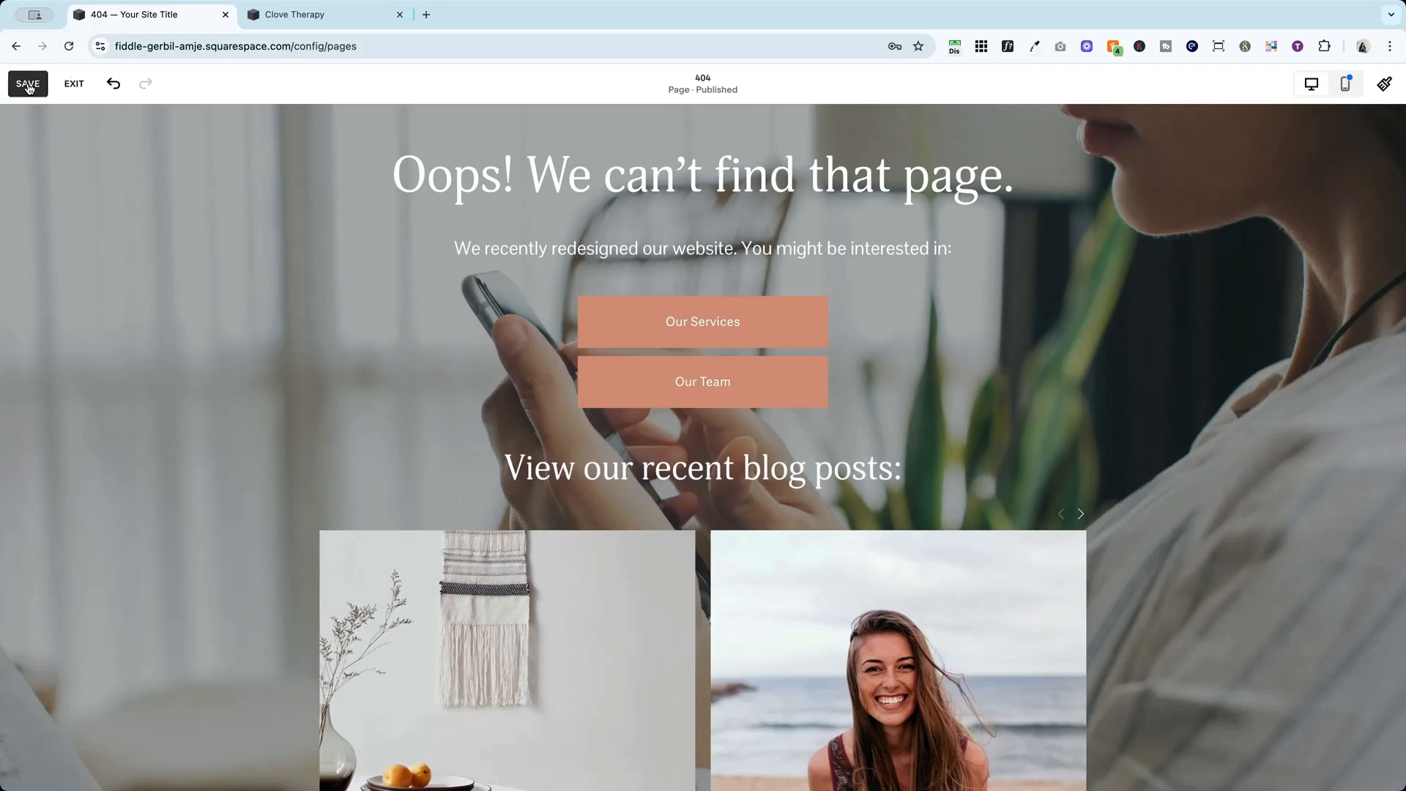
click(28, 84)
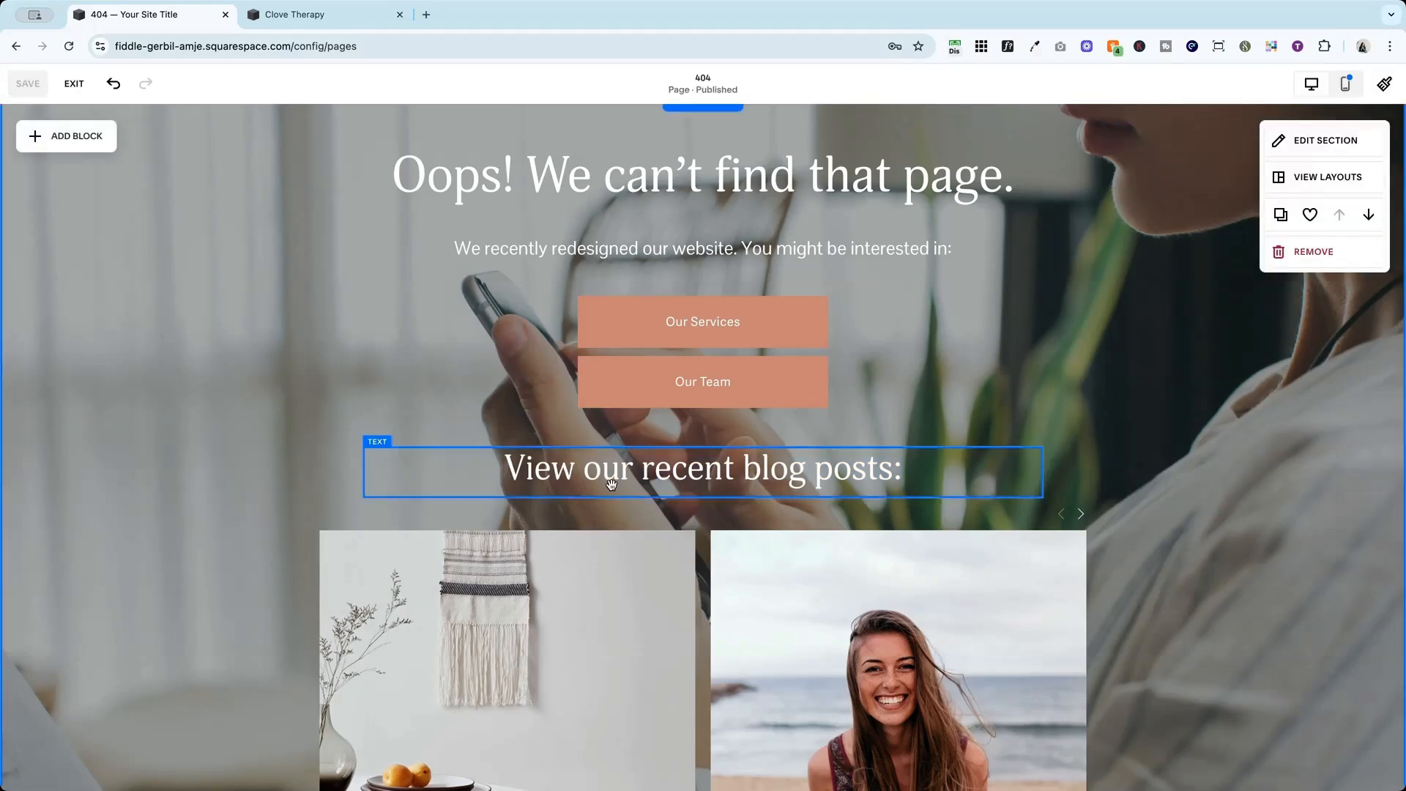
Change the vertical alignment of the recent blog posts heading so it sits lower within its block, and save
click(612, 484)
mouse_move(696, 489)
mouse_down()
mouse_move(707, 522)
mouse_move(703, 505)
mouse_up()
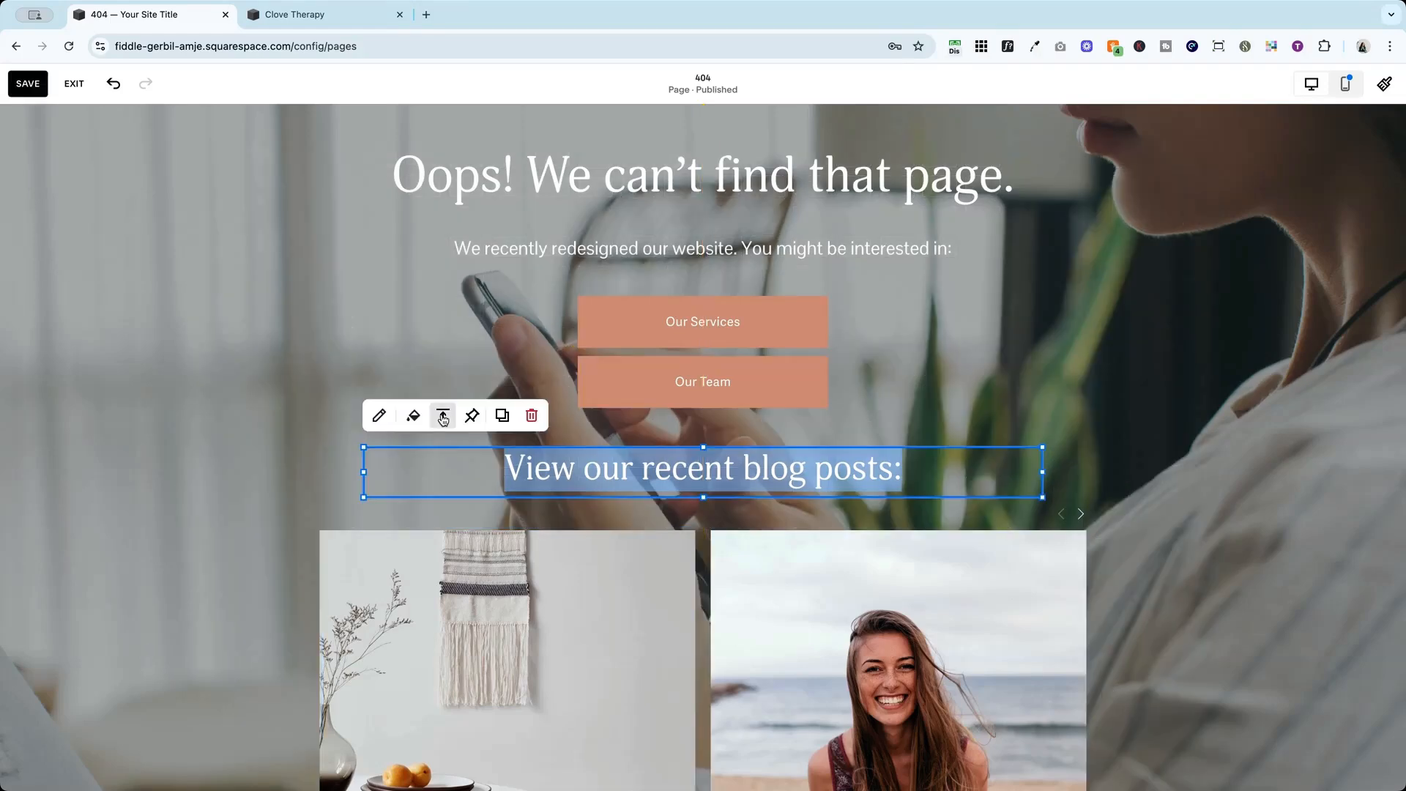
click(443, 416)
click(475, 450)
click(139, 242)
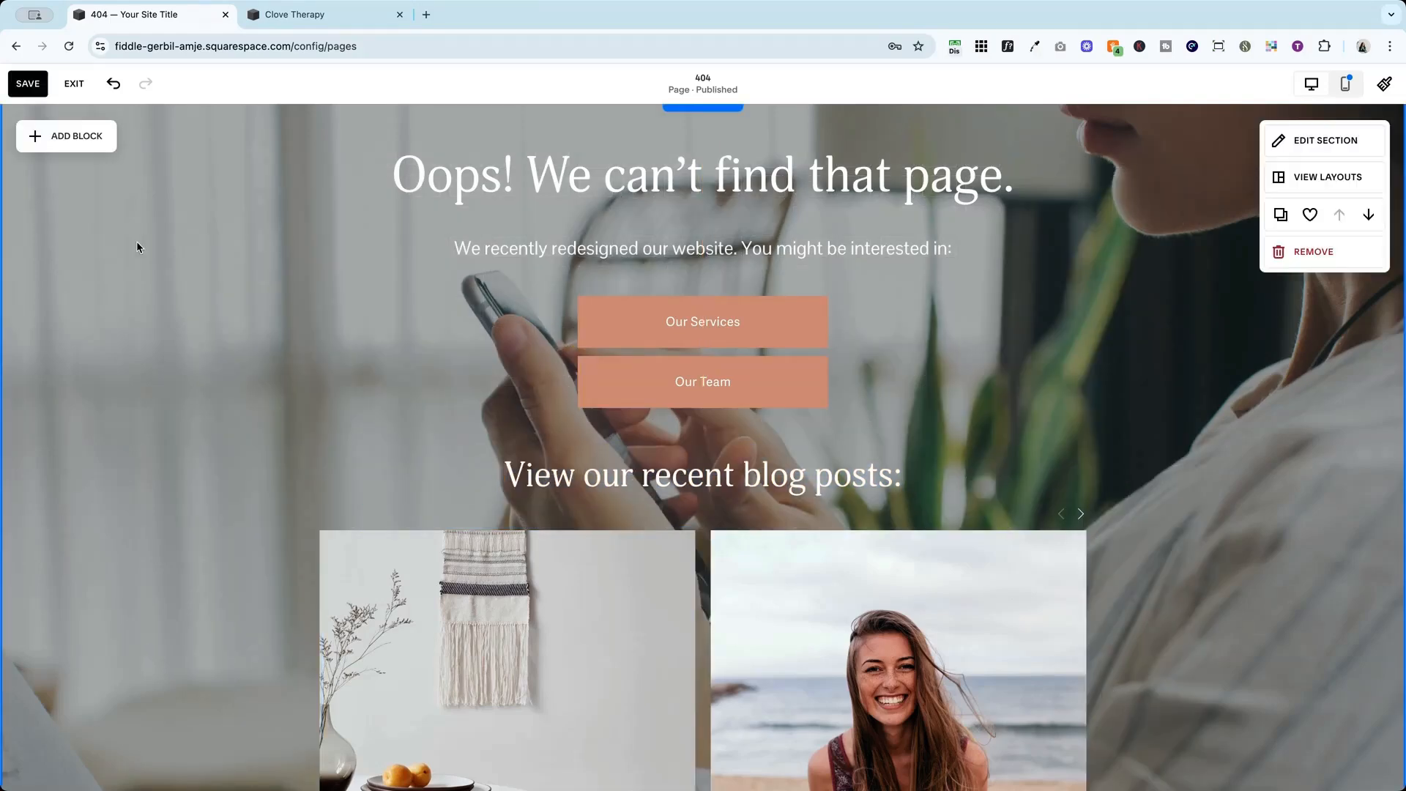
click(27, 86)
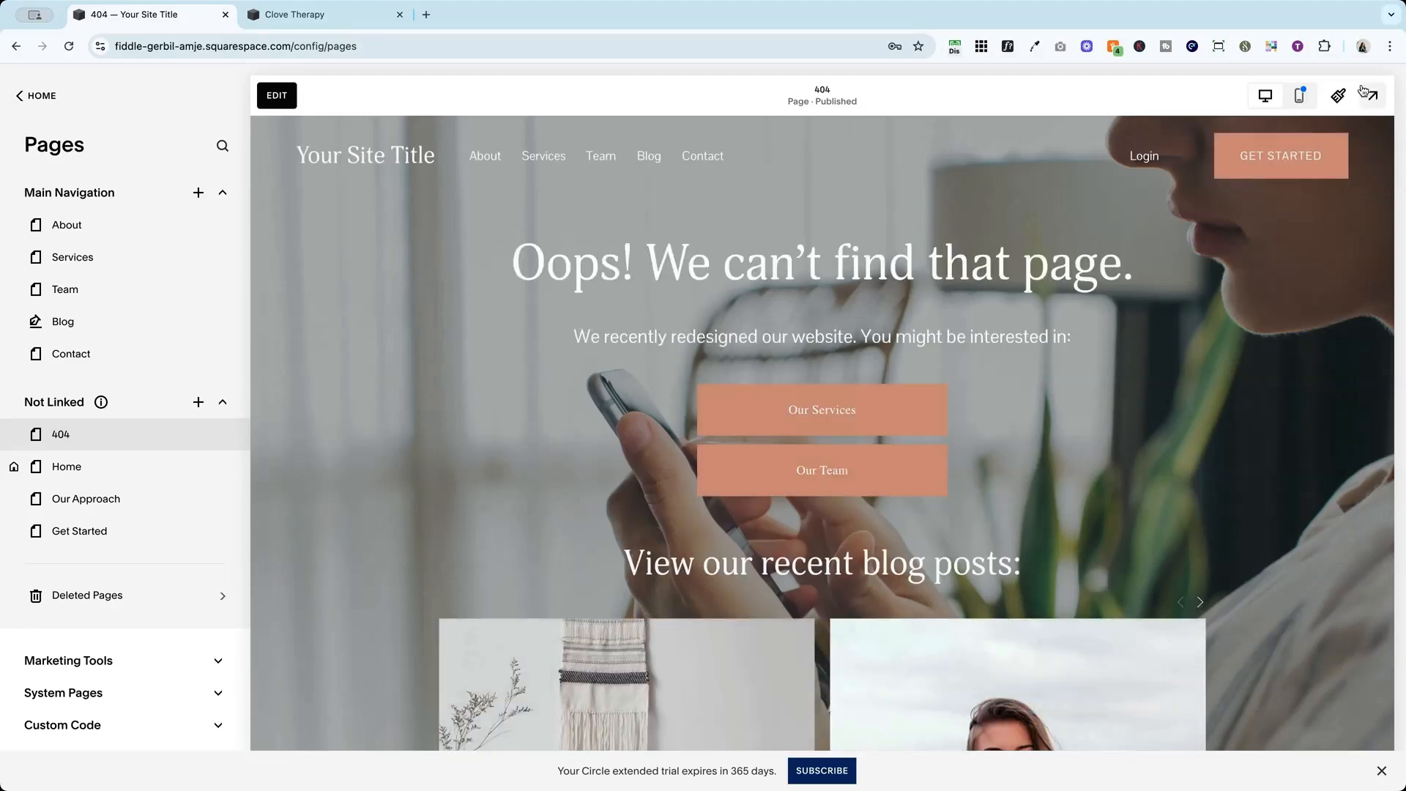
Preview the 404 page at full size and in the mobile layout
click(1375, 98)
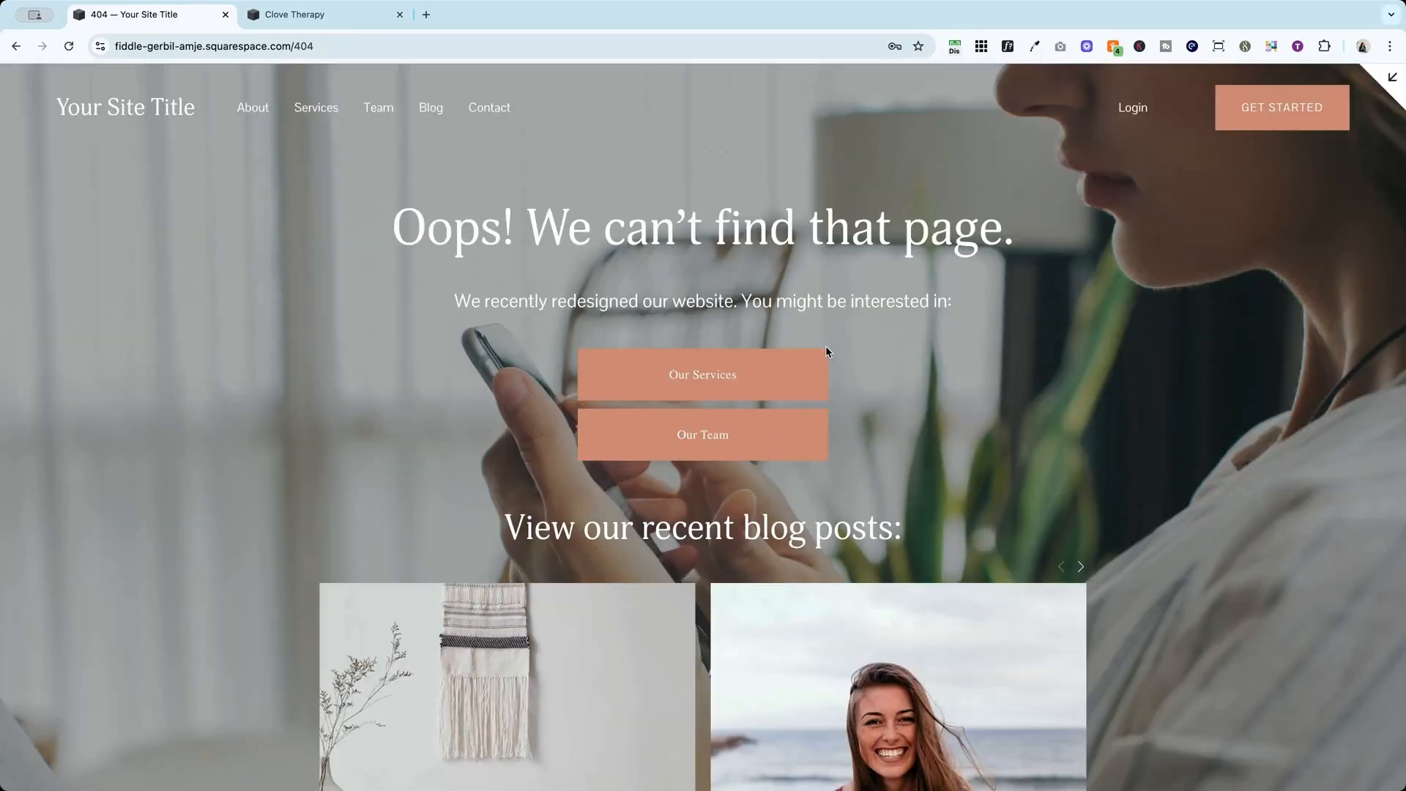
click(1392, 78)
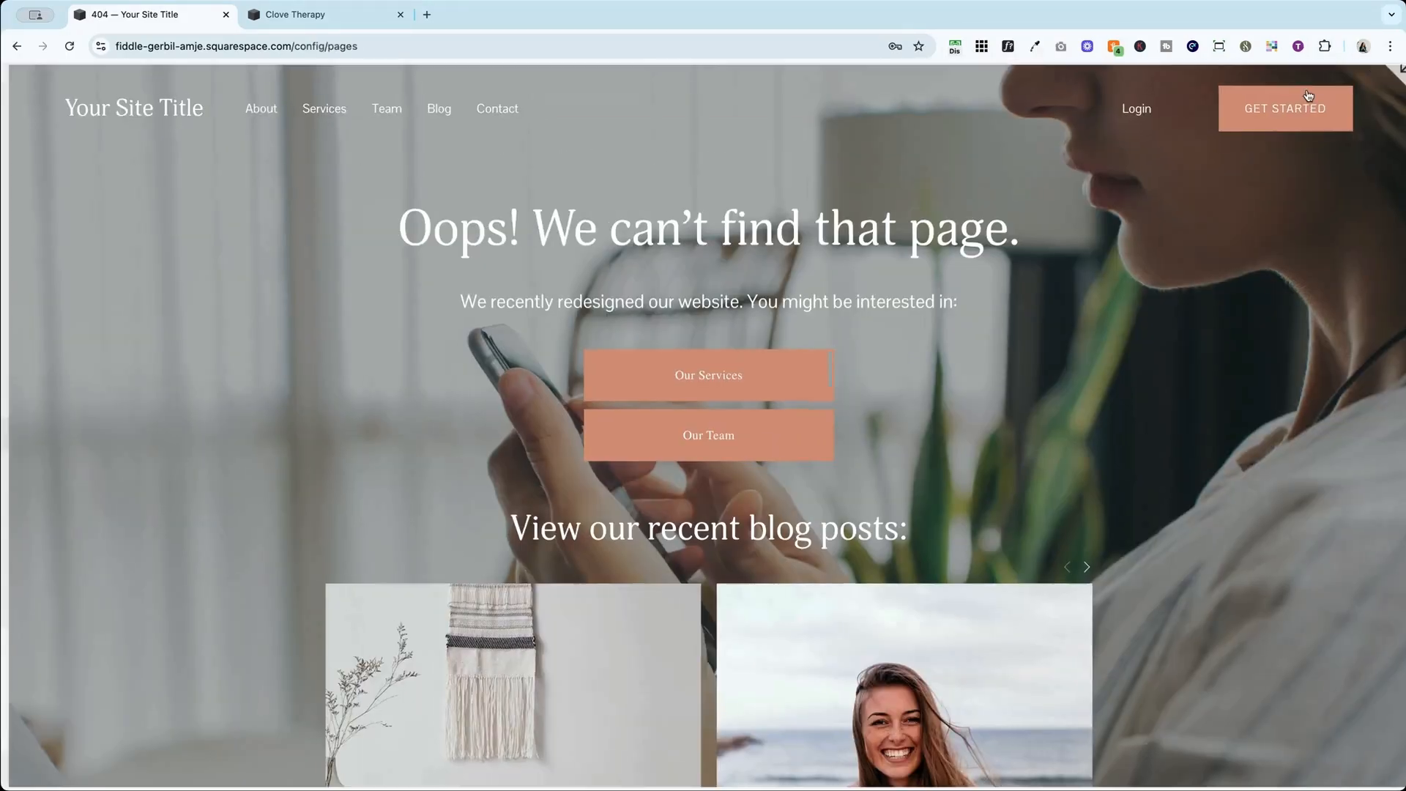
click(1299, 96)
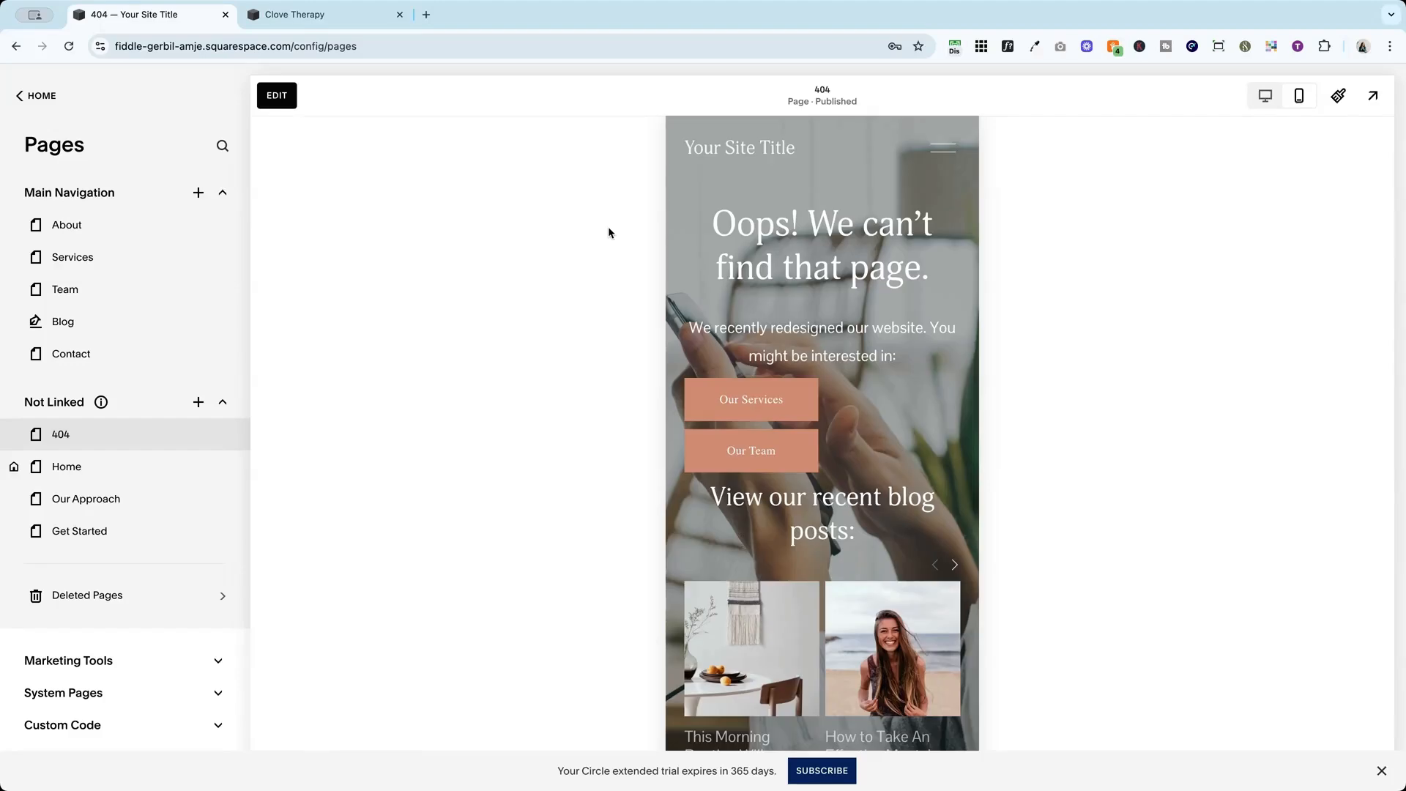
Widen the Our Services and Our Team buttons to the full content width in the mobile layout, save, and return to the desktop view
click(277, 96)
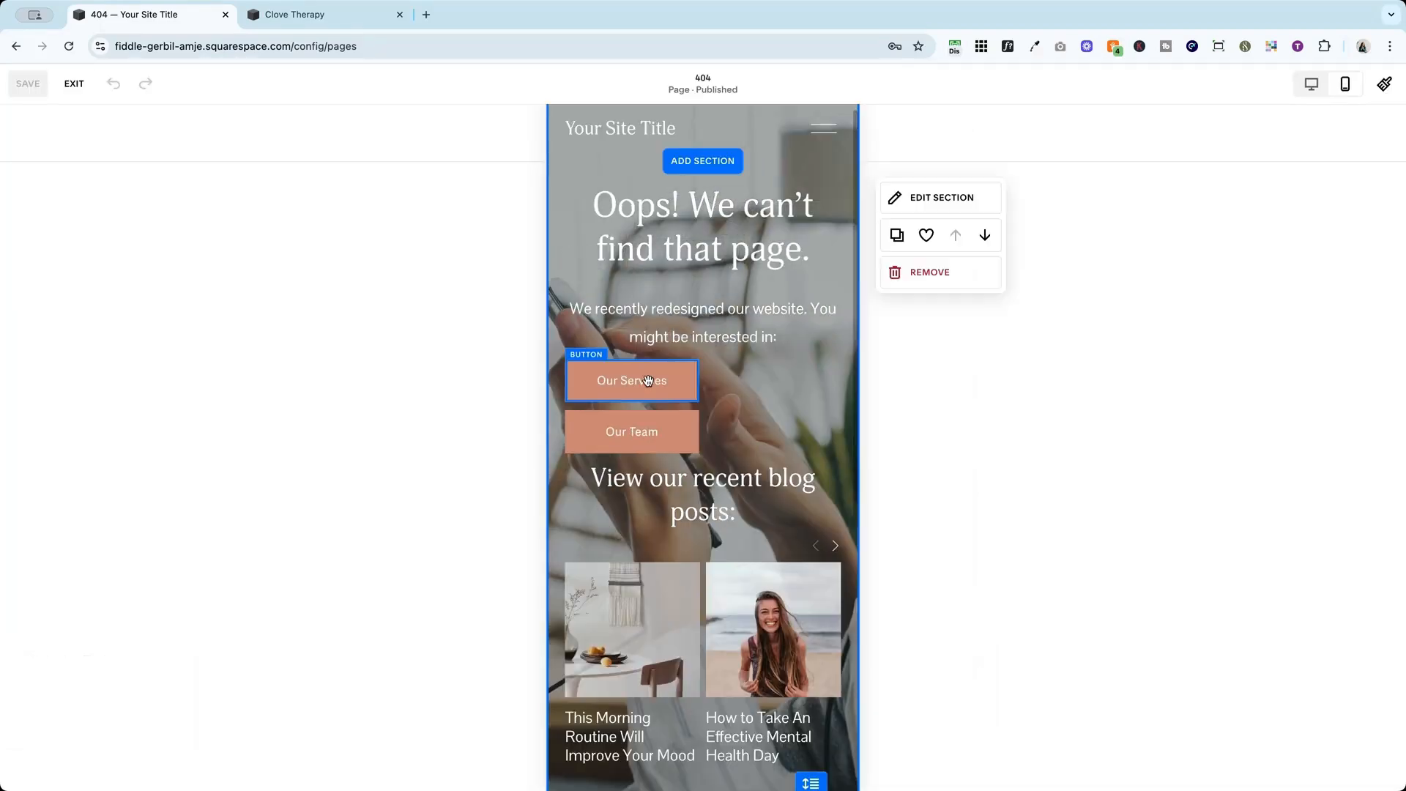
click(649, 380)
drag(698, 384, 840, 384)
click(642, 450)
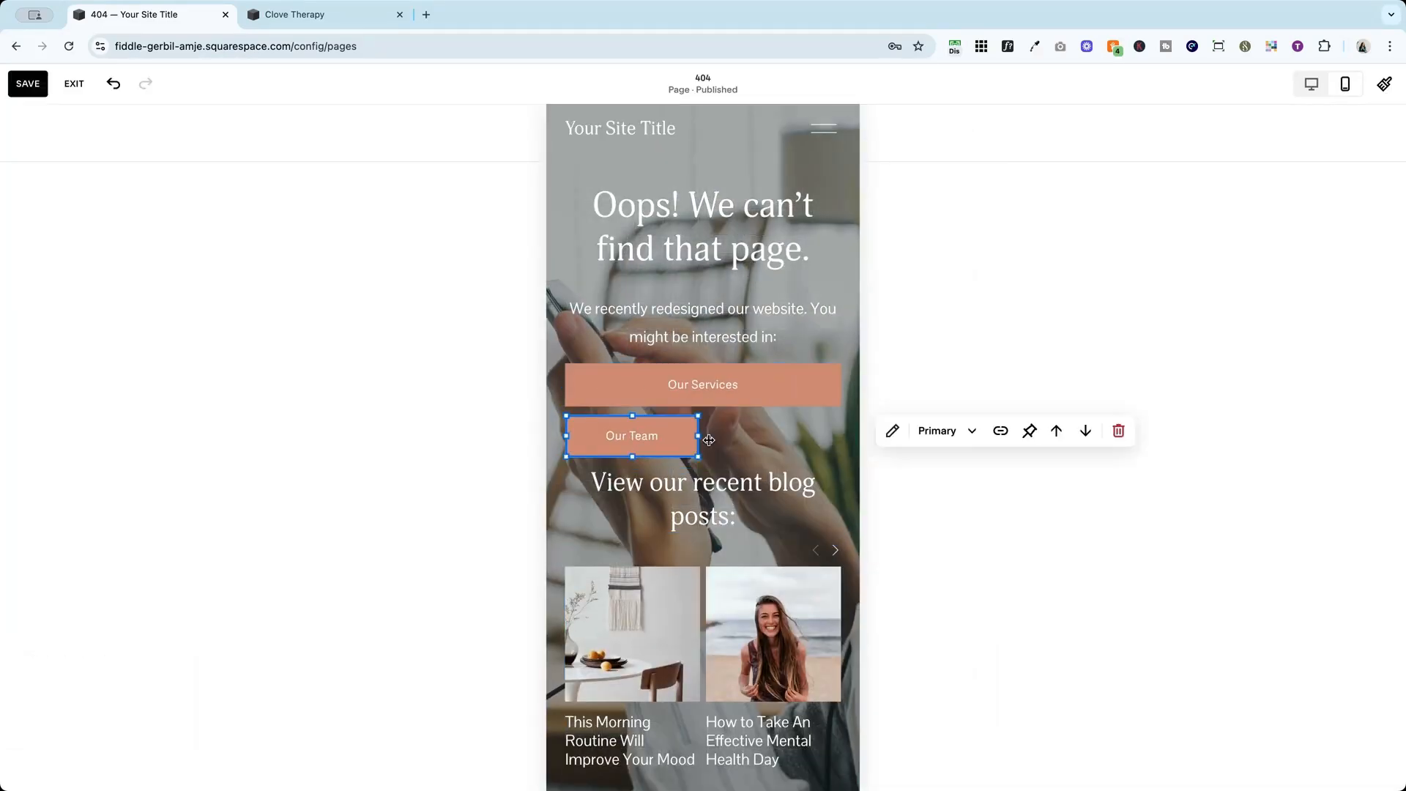
drag(709, 440, 841, 437)
scroll(729, 521, down, 3)
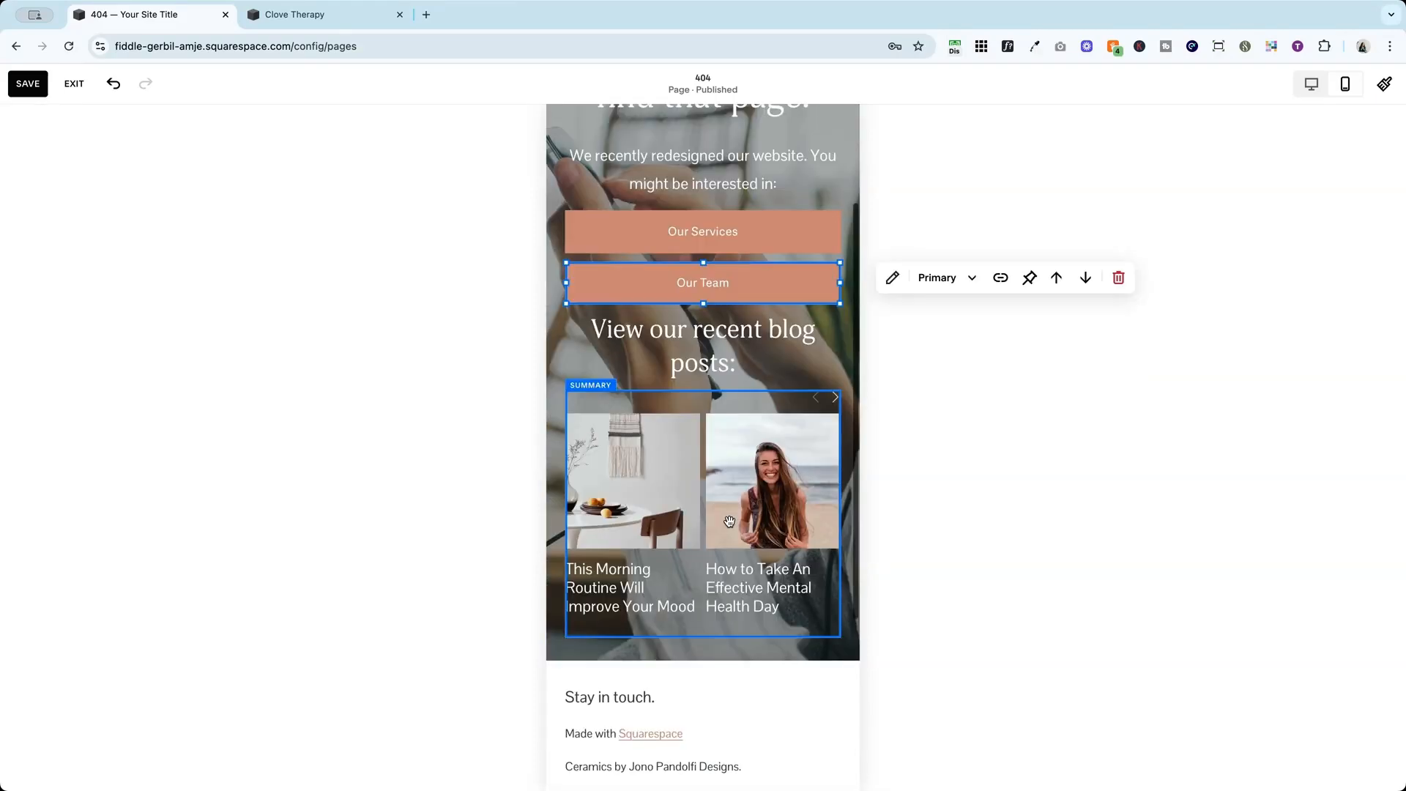
scroll(725, 423, up, 3)
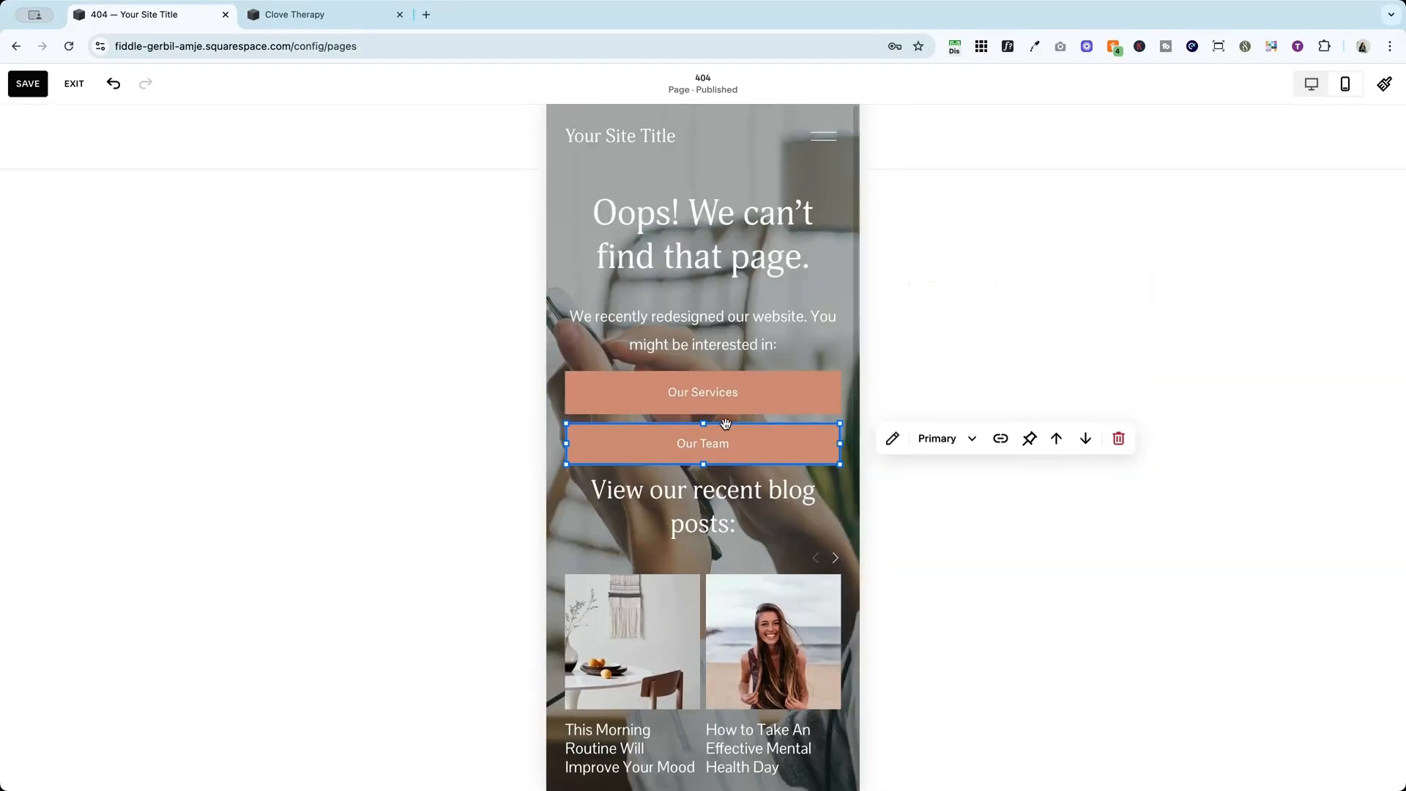
click(28, 84)
click(74, 83)
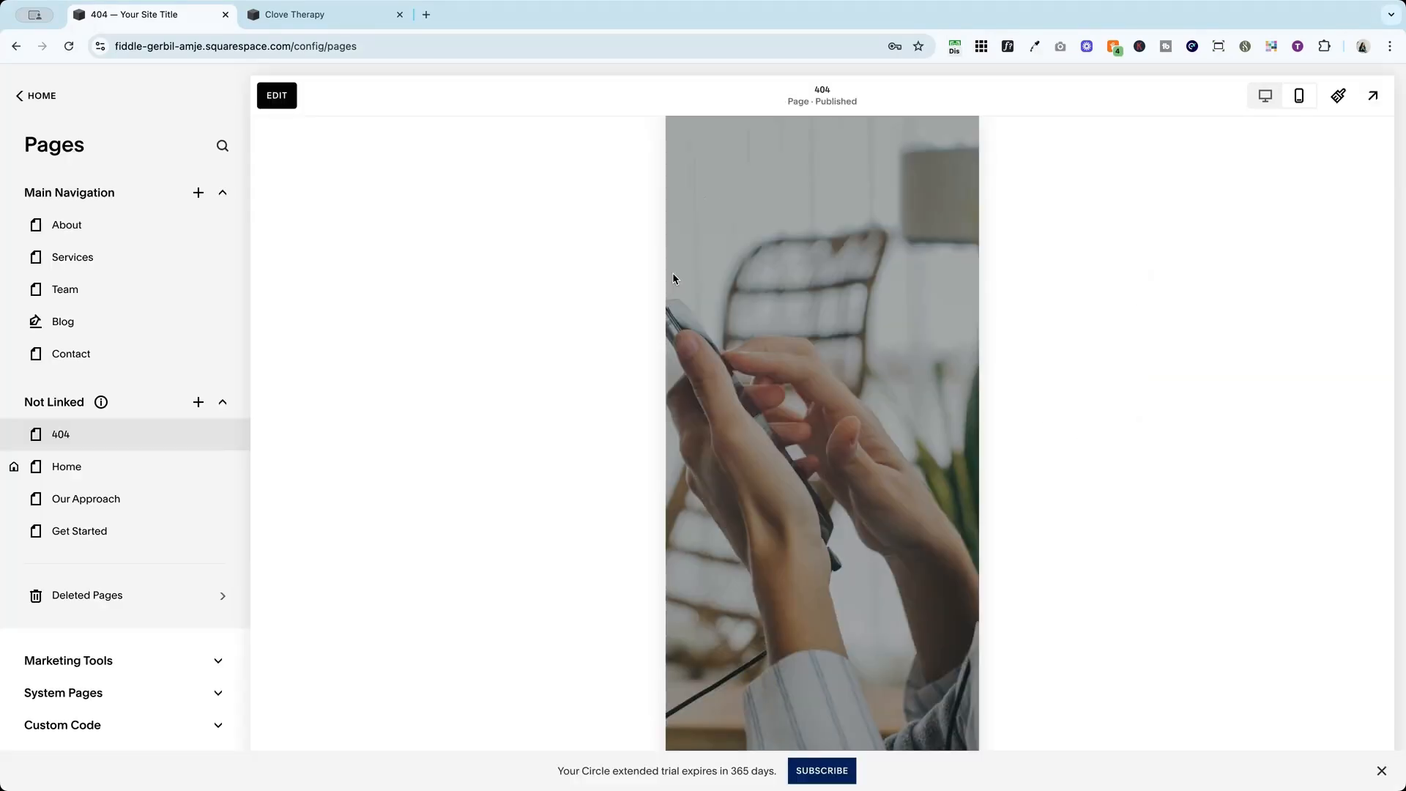
click(1263, 97)
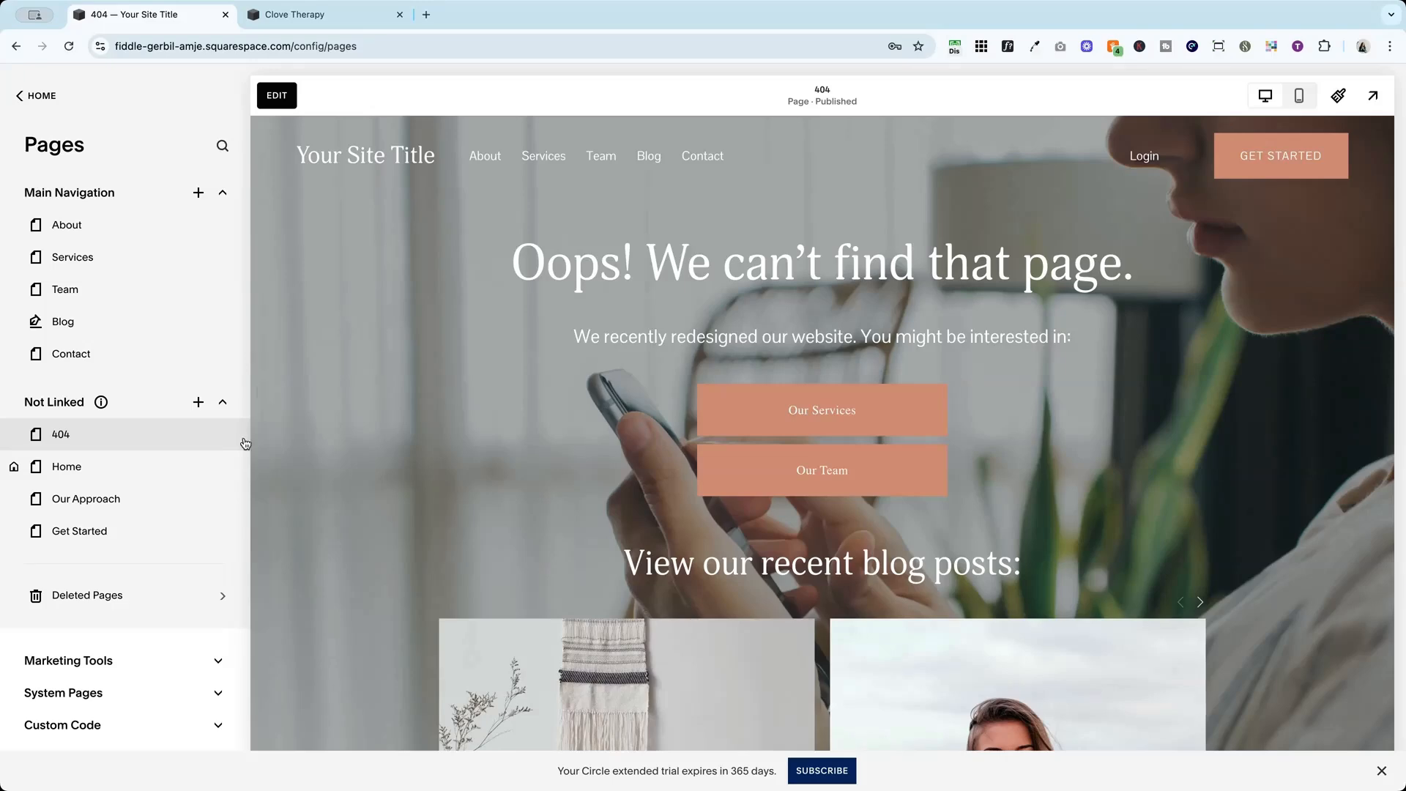
Enable Hide Page from Search Results in the 404 page's SEO settings and save
mouse_move(223, 436)
click(222, 436)
click(409, 353)
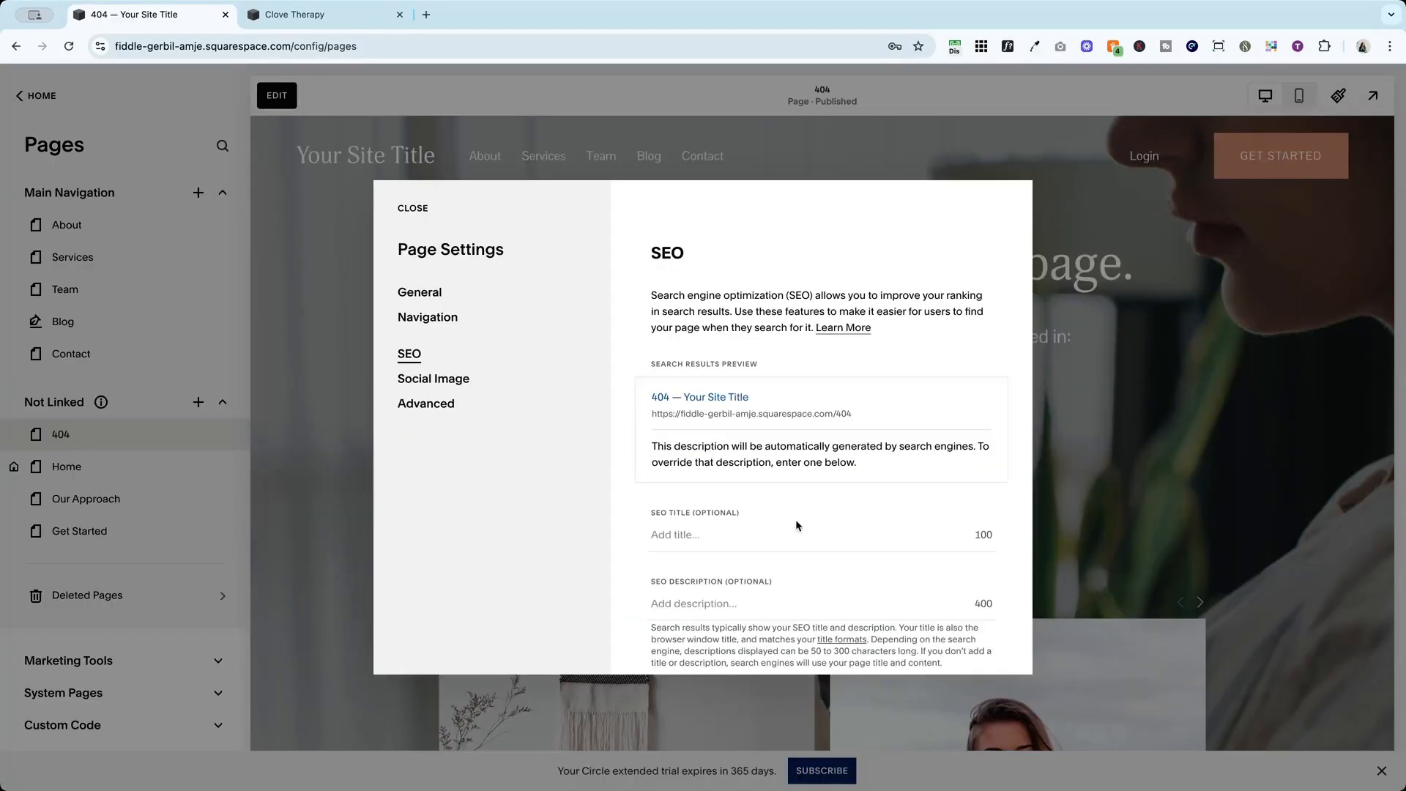
scroll(798, 526, down, 2)
click(982, 634)
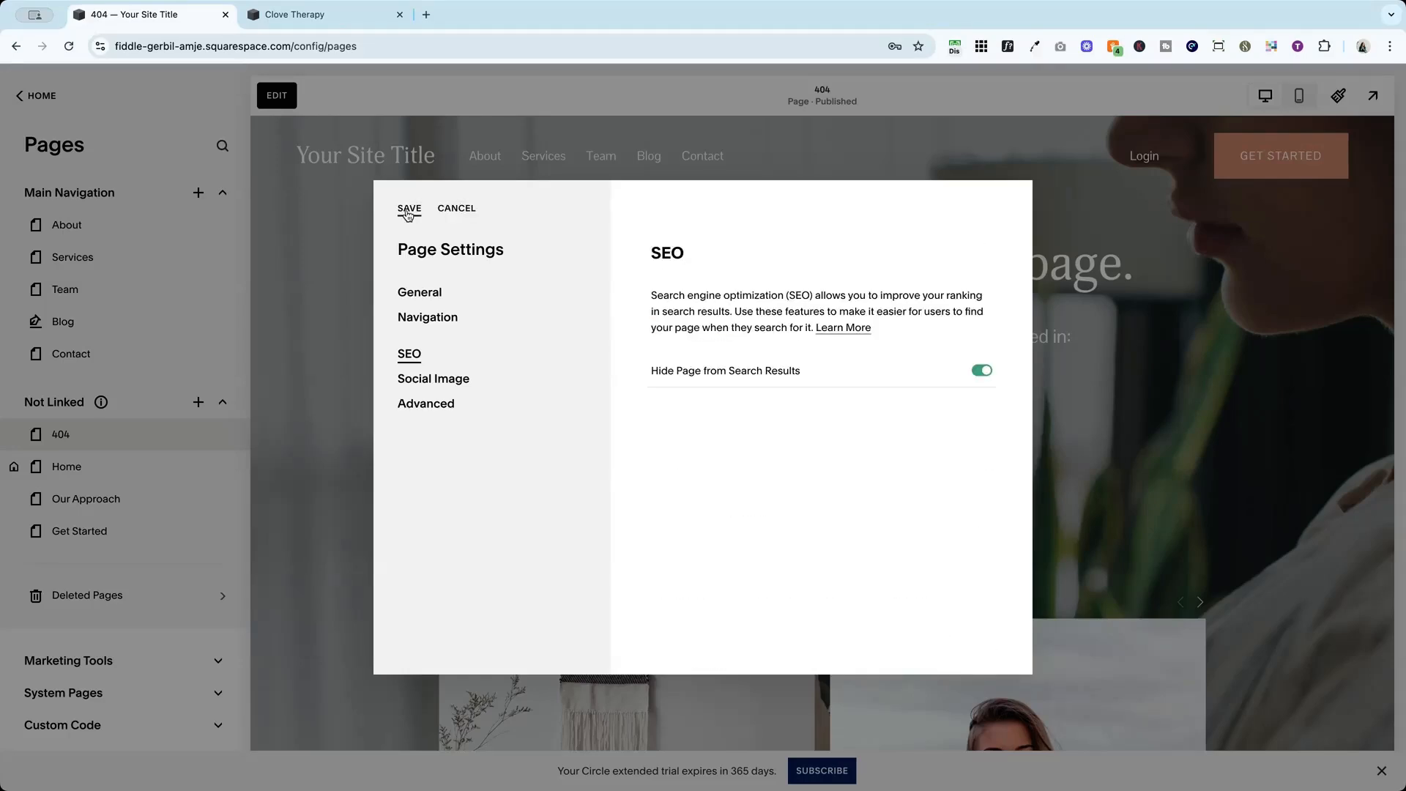
click(408, 211)
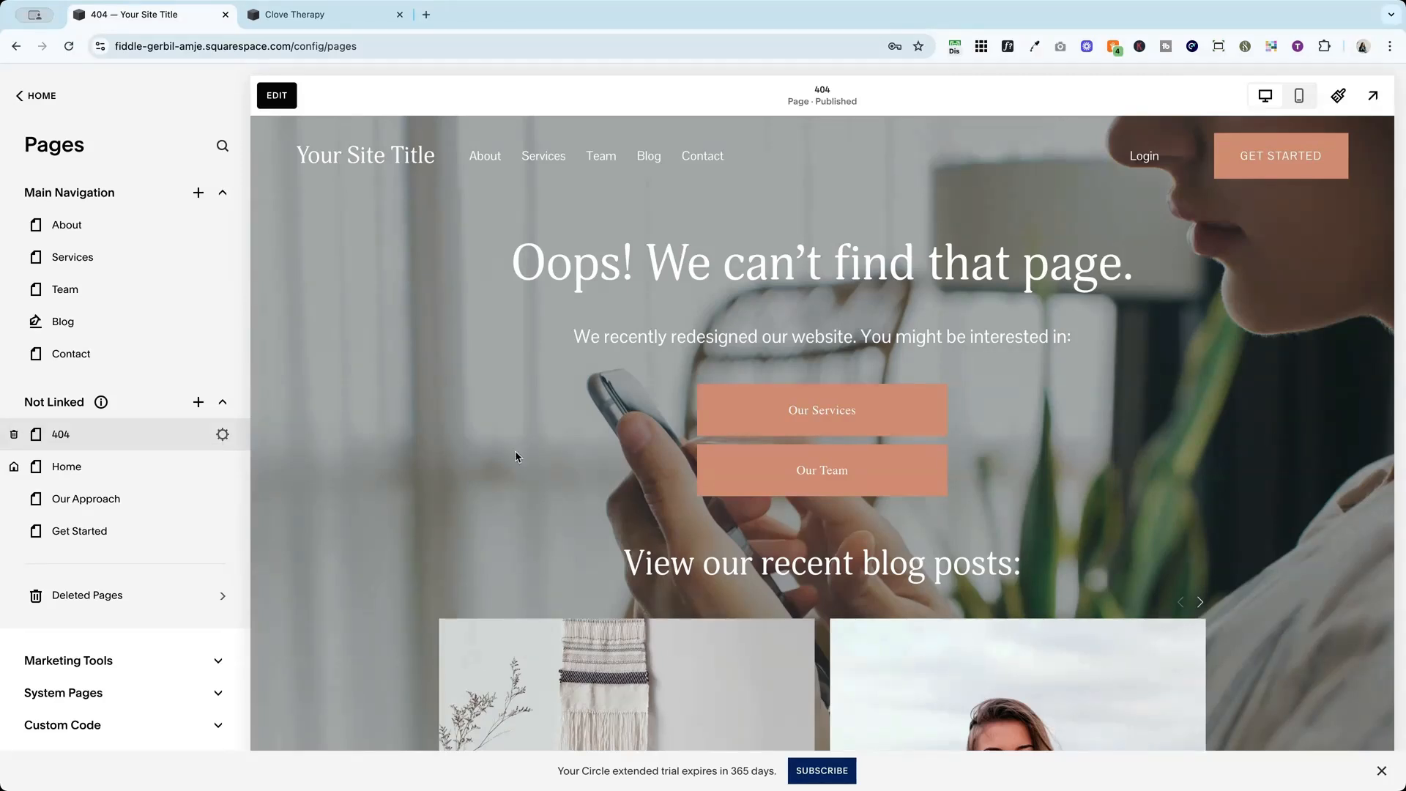
View the 404 error page setting among the system pages and return to the page list
scroll(413, 462, down, 1)
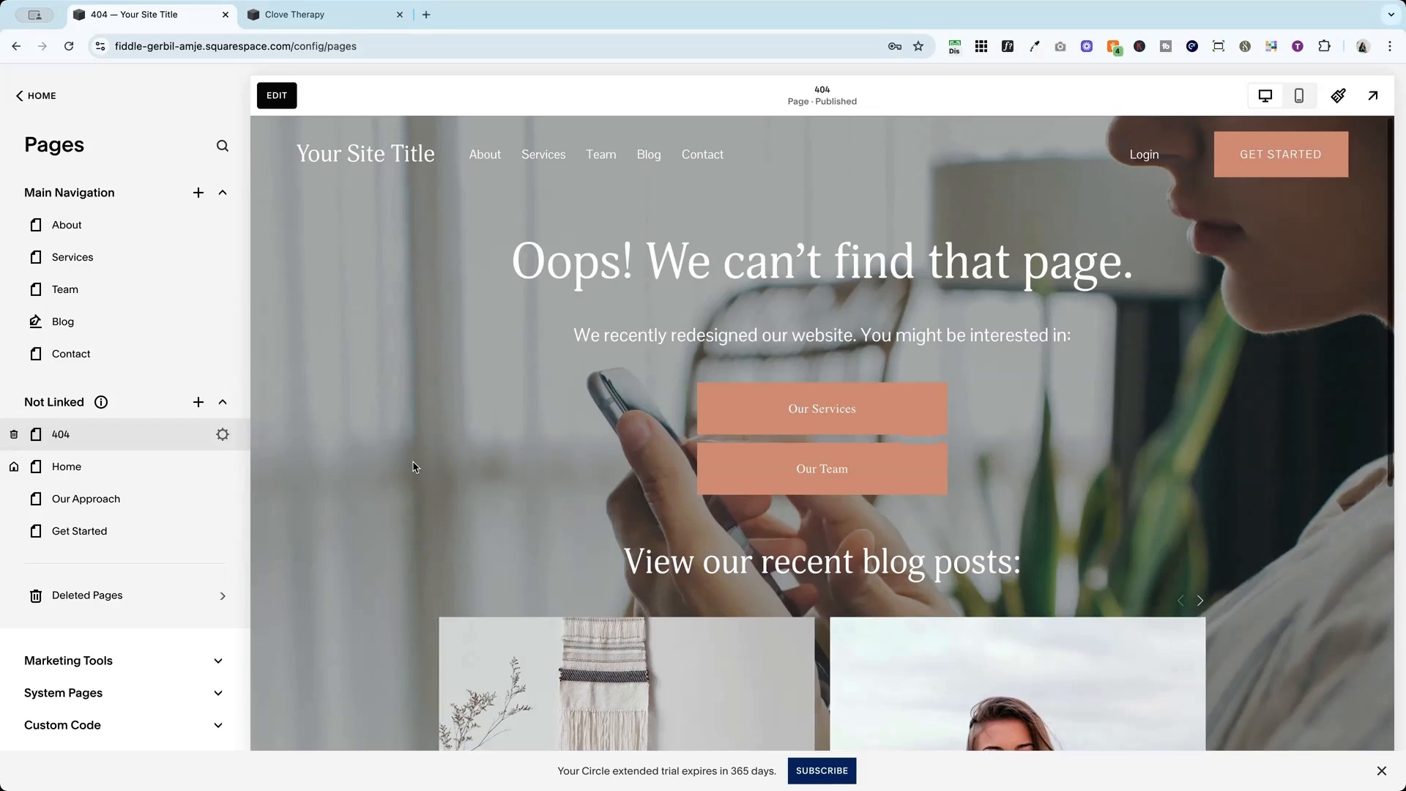
scroll(411, 464, up, 1)
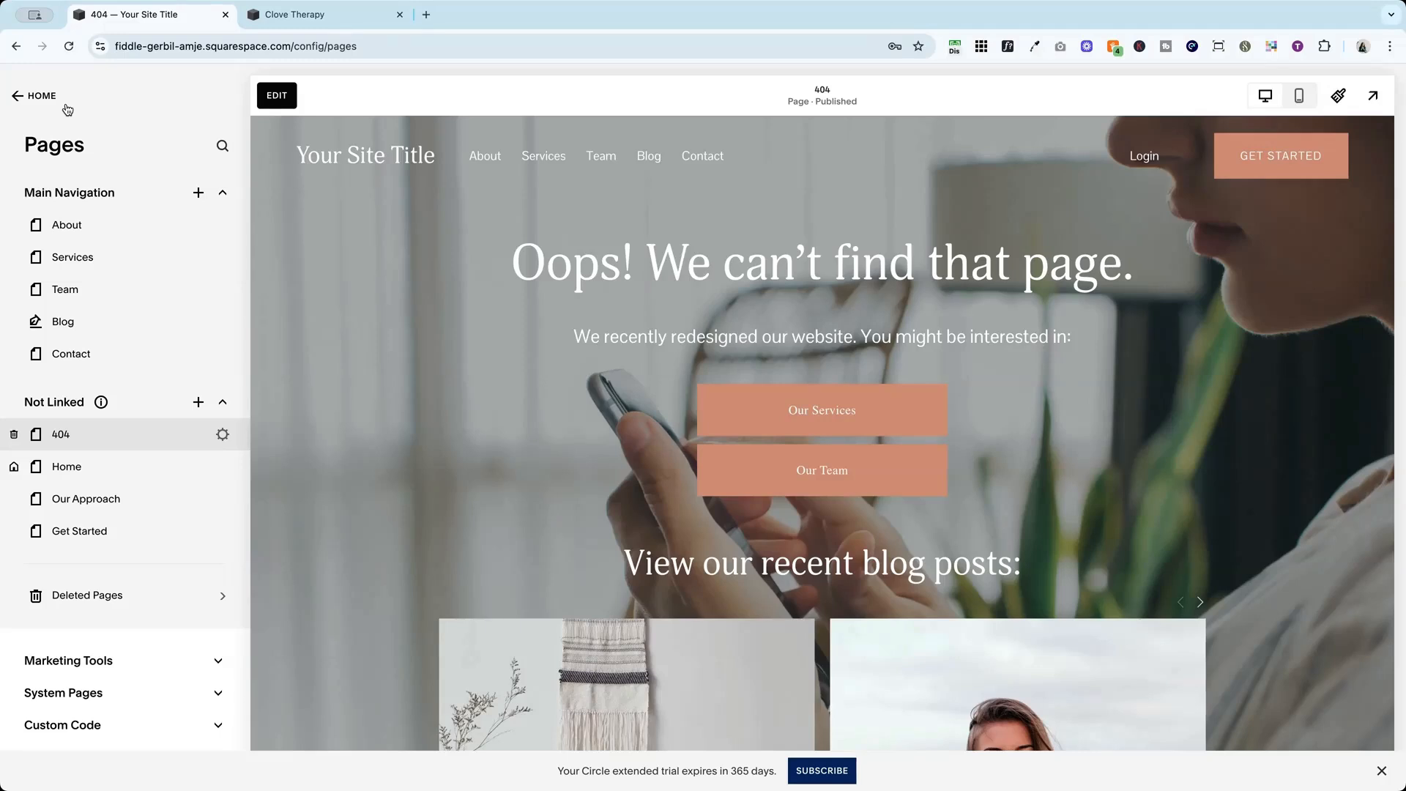
click(85, 693)
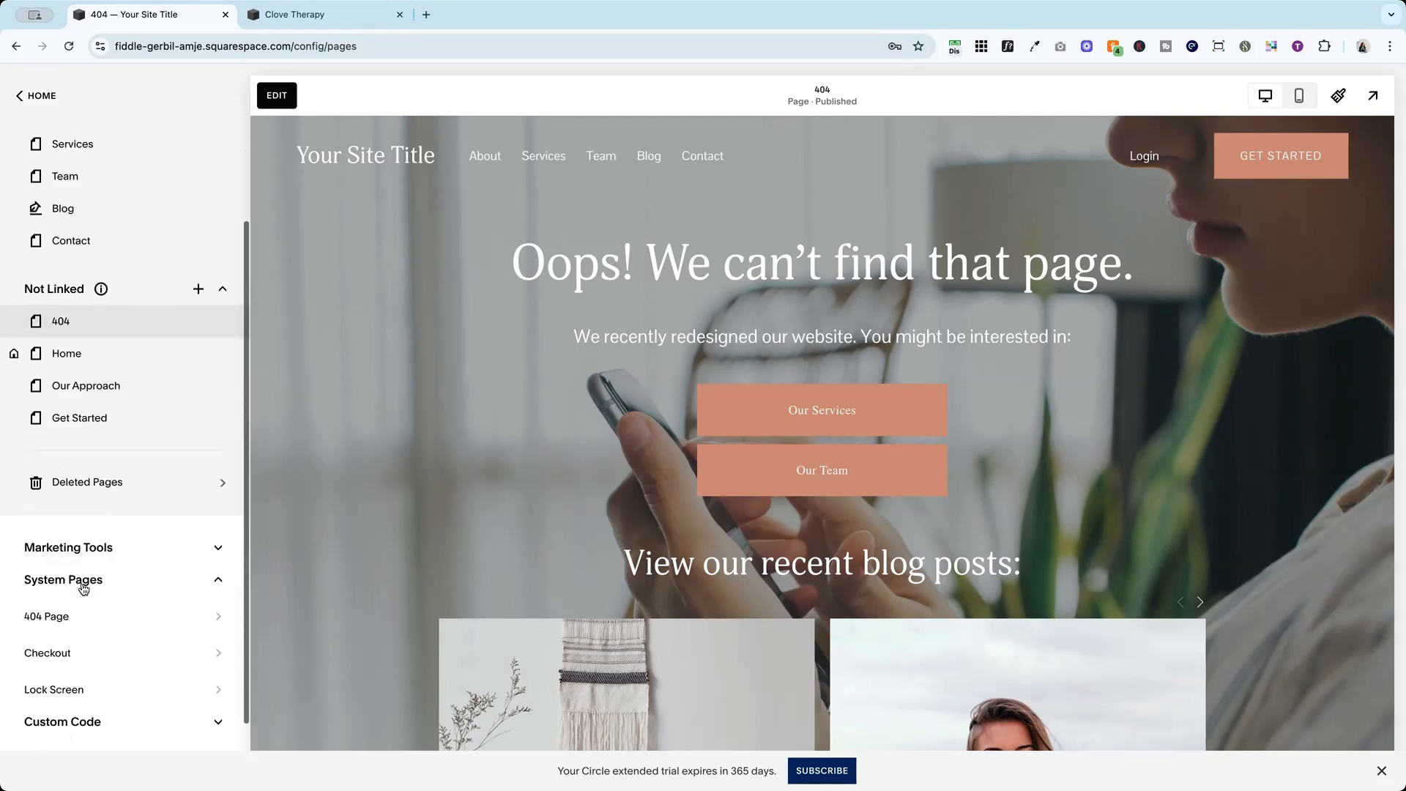
click(50, 618)
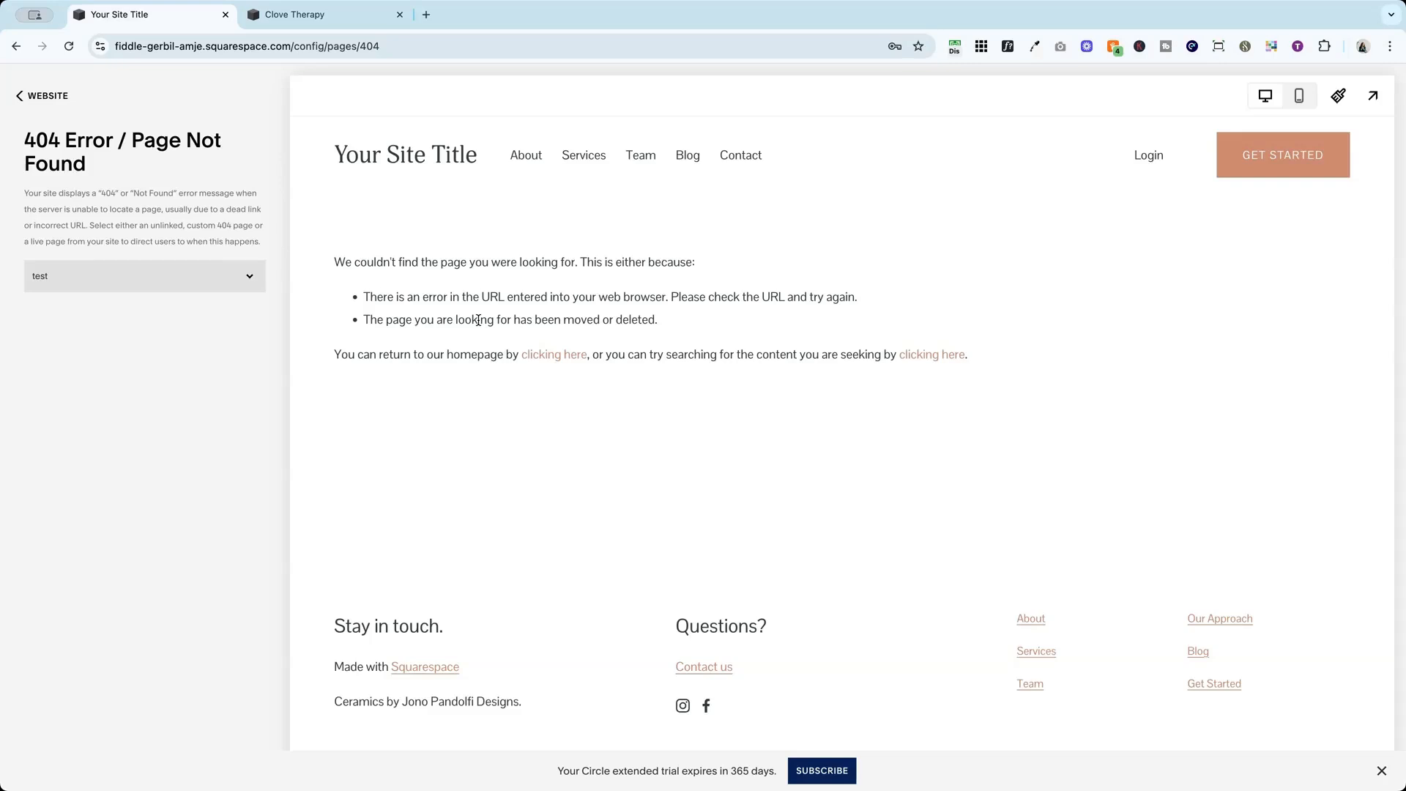
click(48, 96)
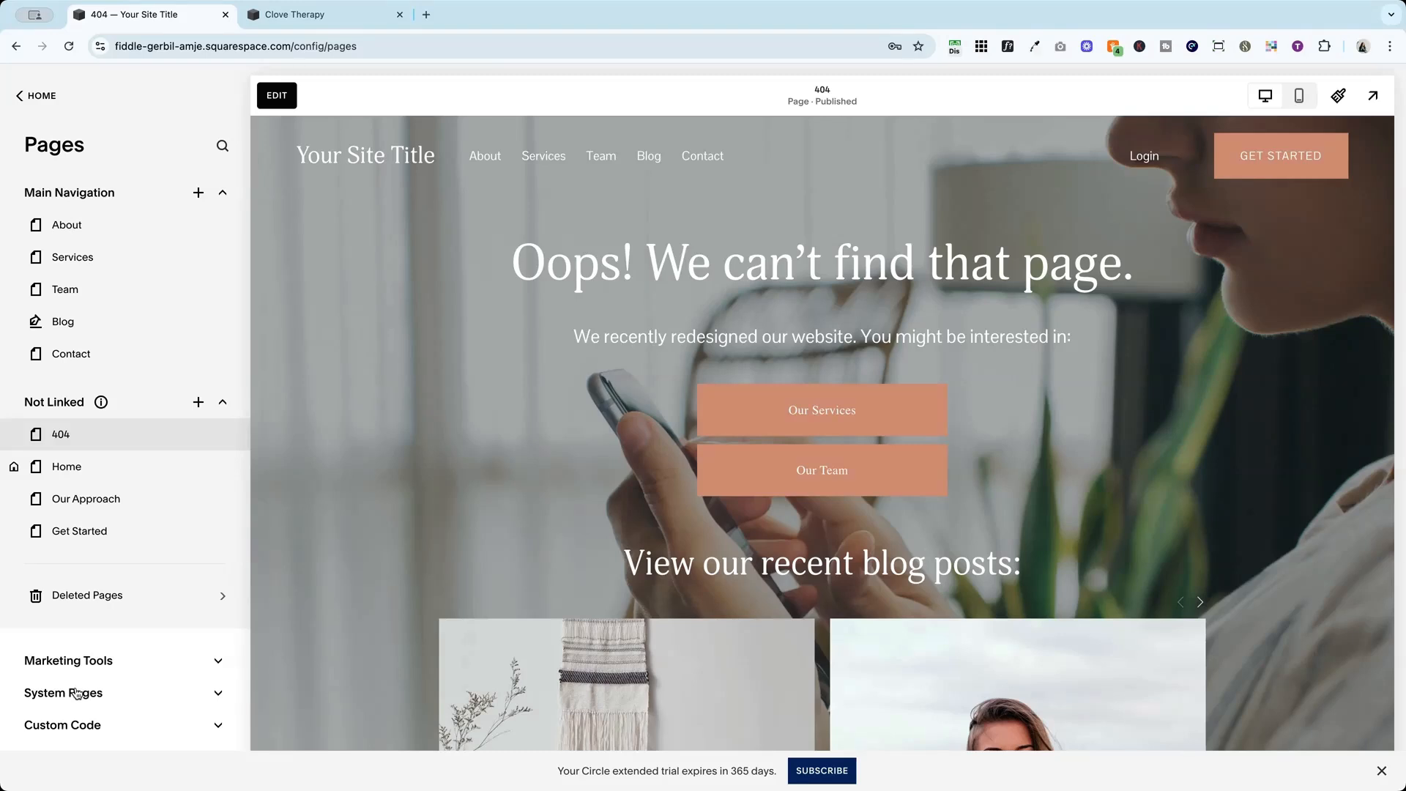
Search the site settings for "404" and open the Not Found / 404 Page result
key(/)
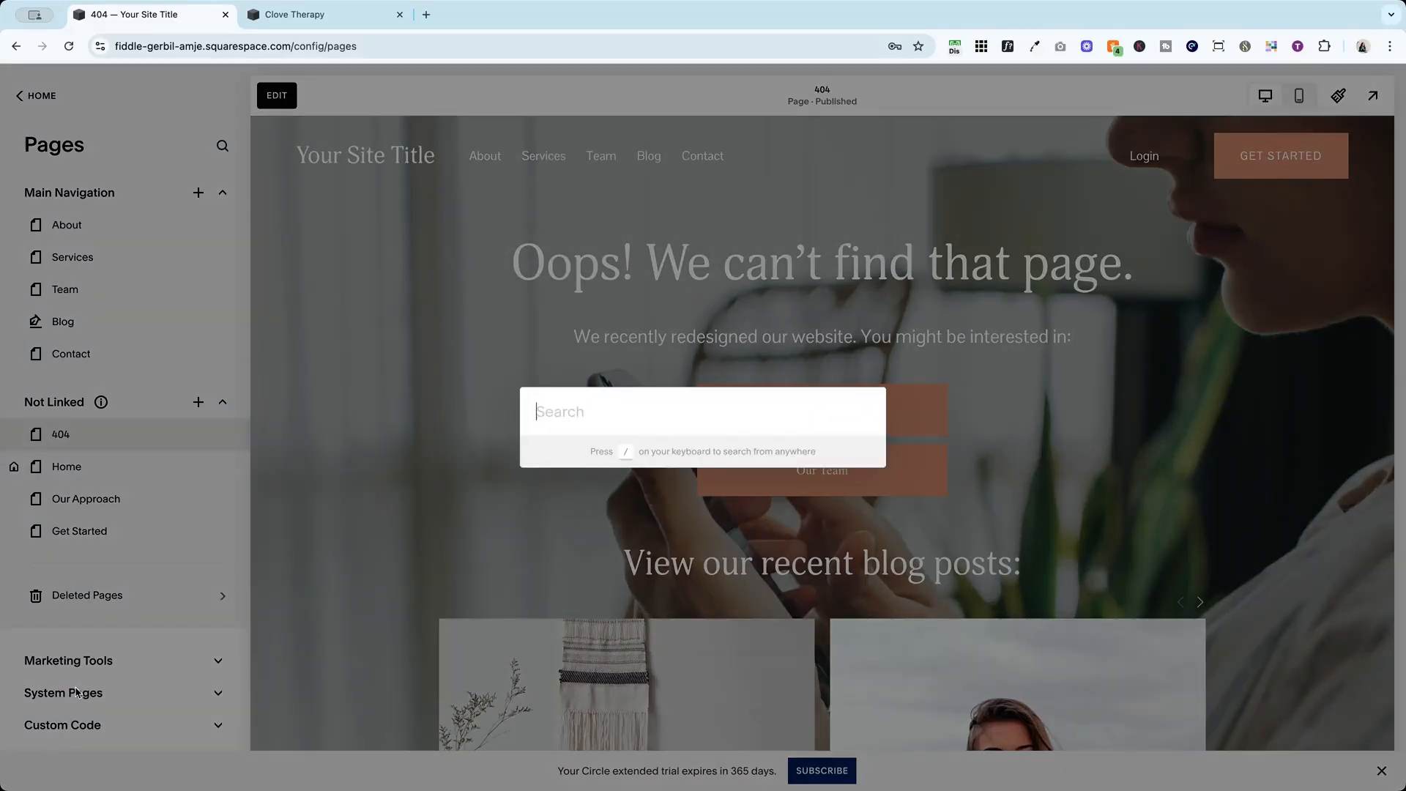
text(4)
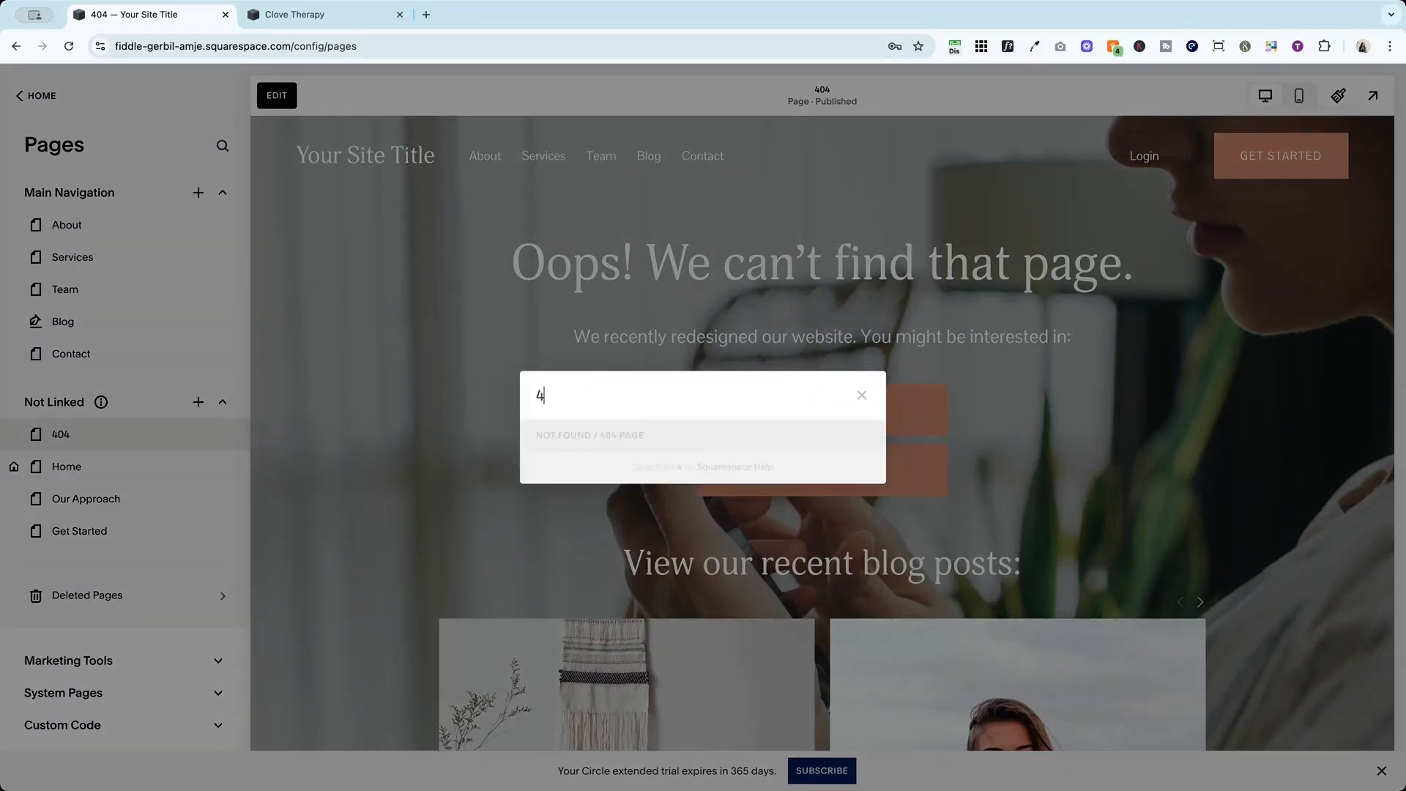
text(04)
click(614, 439)
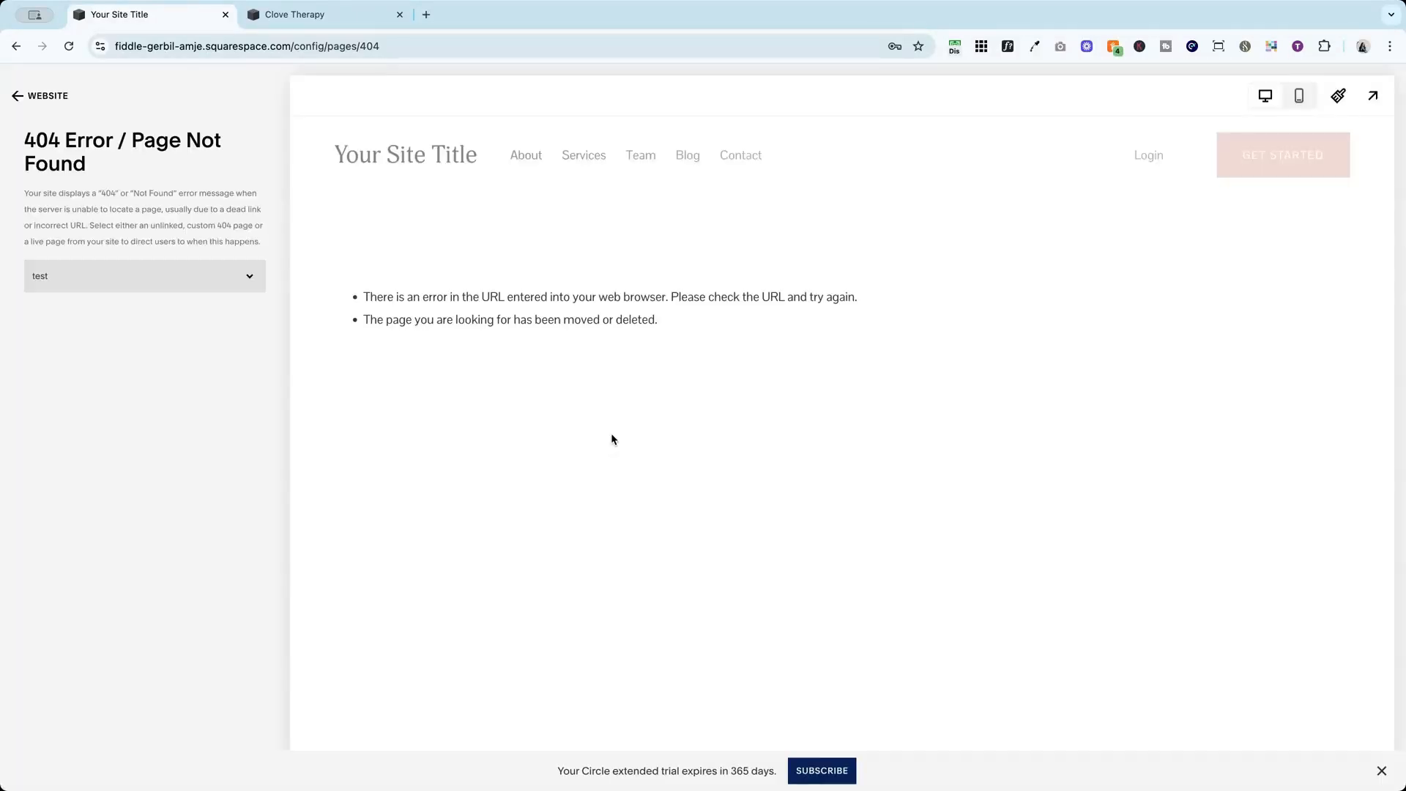
Assign the custom 404 page as the site's Page Not Found page, save, and return to the page list
click(94, 281)
click(114, 293)
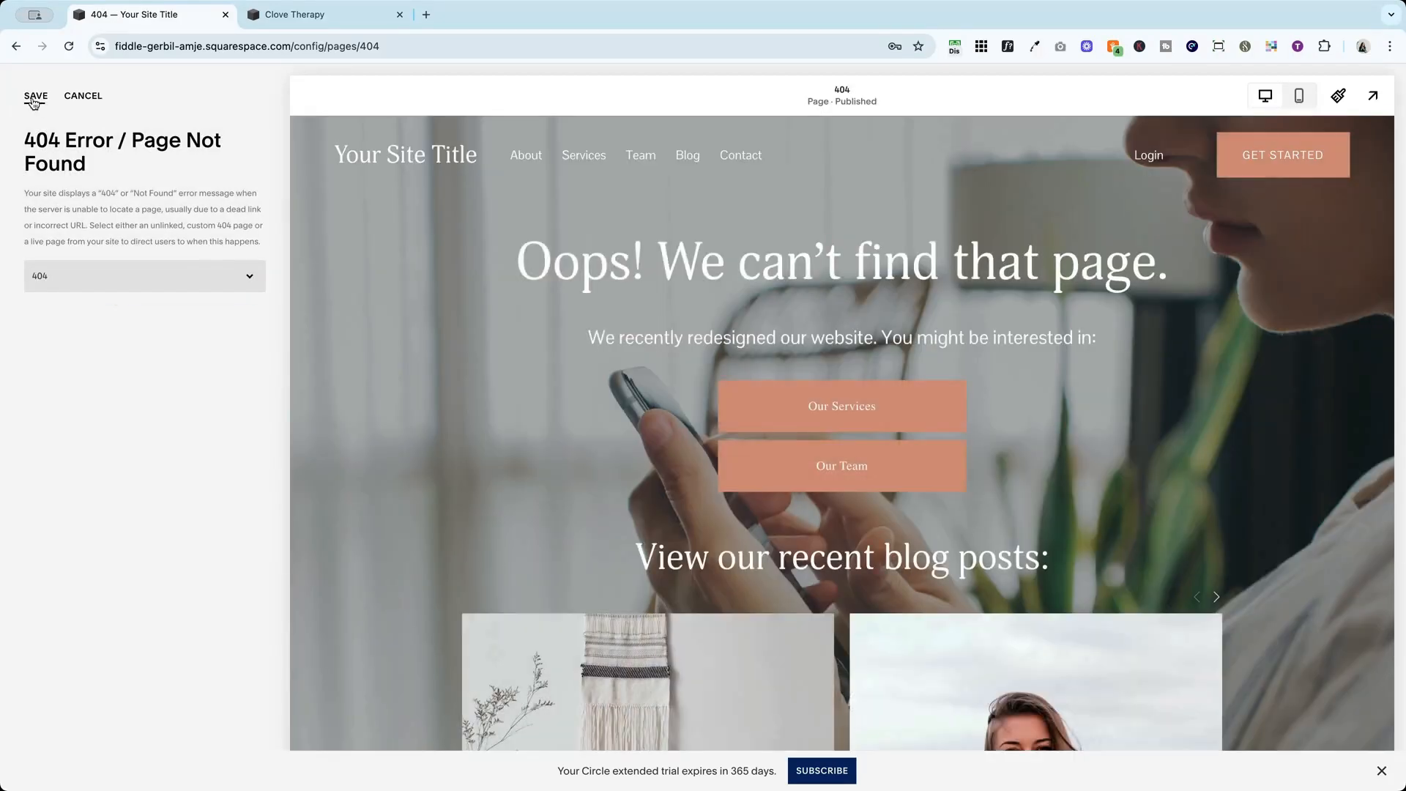
click(33, 101)
click(40, 98)
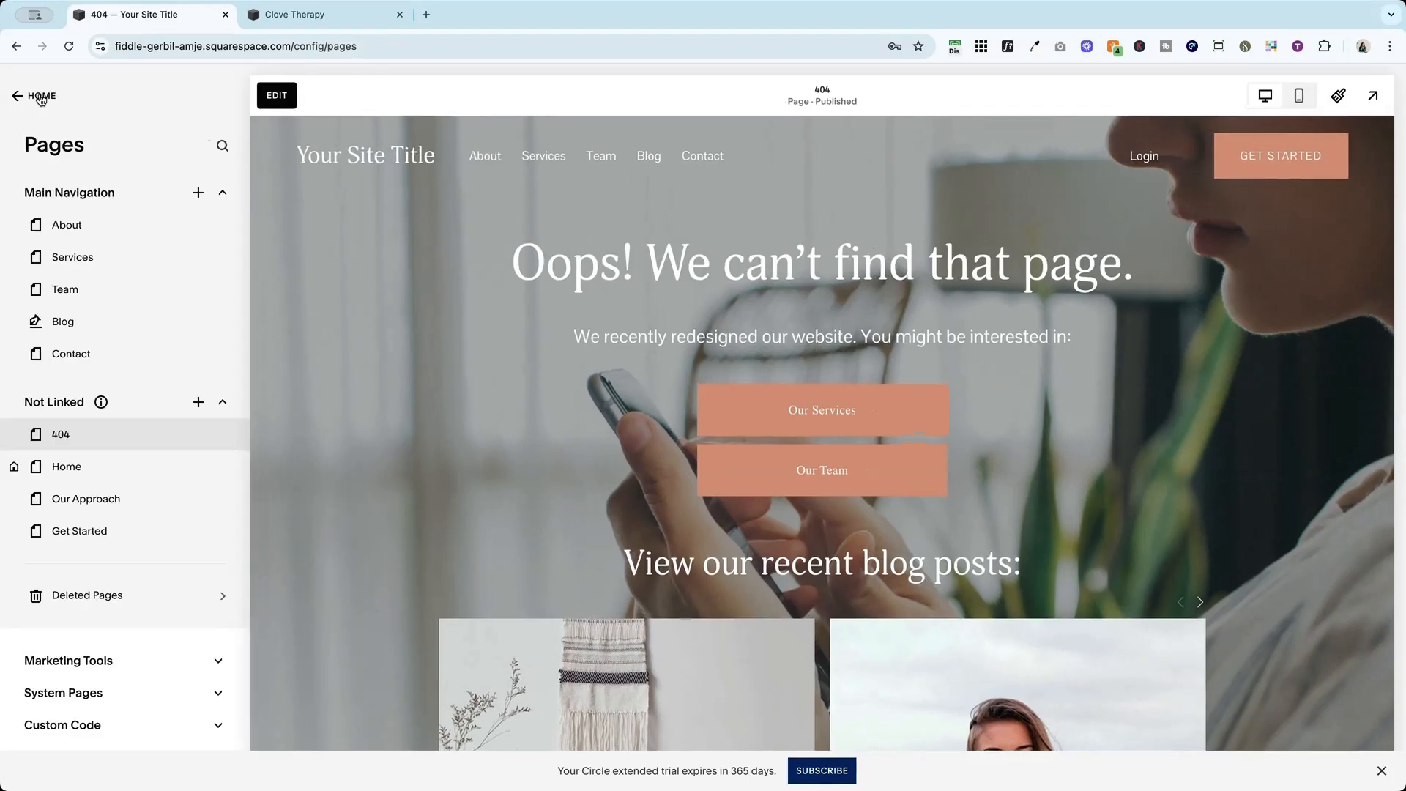